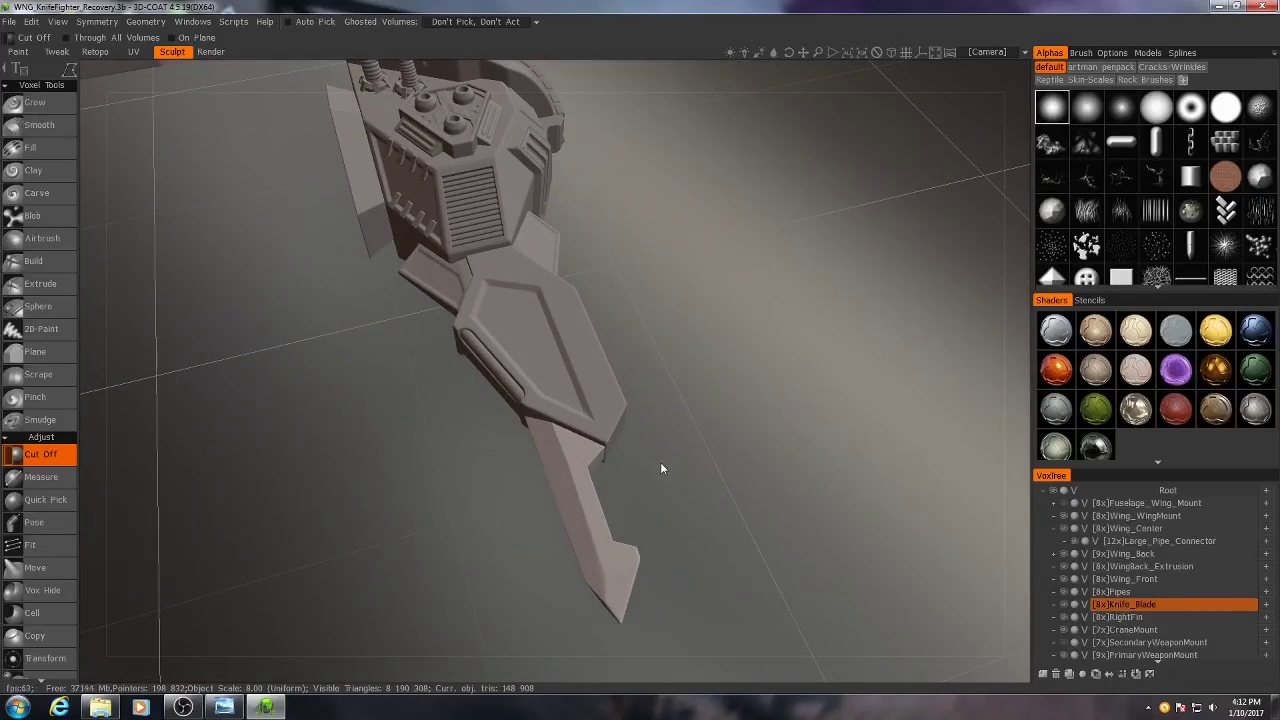
Step: Orbit and zoom around the knife blade from several angles, then open the Edit menu
{"action": "mouse_move", "coordinate": [660, 462]}
{"action": "middle_mouse_down"}
{"action": "mouse_move", "coordinate": [610, 444]}
{"action": "mouse_move", "coordinate": [572, 502]}
{"action": "middle_mouse_up"}
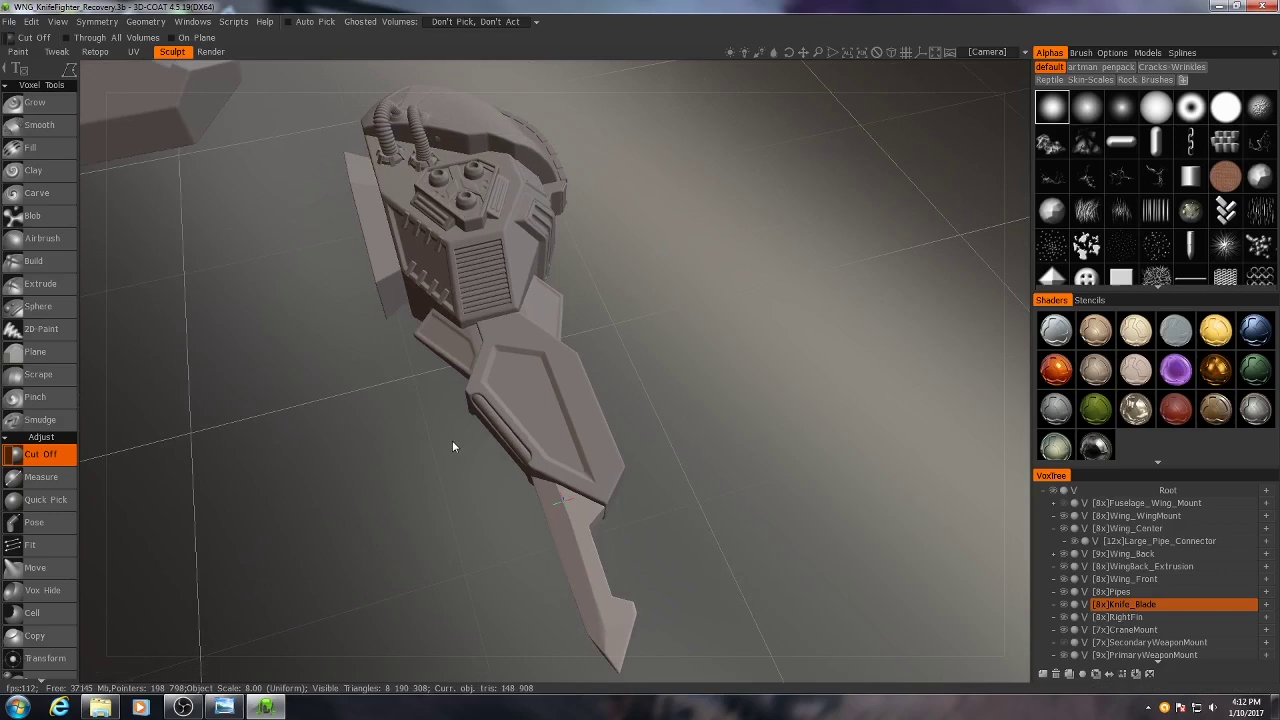
{"action": "mouse_move", "coordinate": [452, 440]}
{"action": "middle_mouse_down"}
{"action": "mouse_move", "coordinate": [546, 451]}
{"action": "mouse_move", "coordinate": [666, 427]}
{"action": "mouse_move", "coordinate": [560, 440]}
{"action": "mouse_move", "coordinate": [596, 437]}
{"action": "middle_mouse_up"}
{"action": "scroll", "coordinate": [535, 442], "scroll_direction": "up", "scroll_amount": 3}
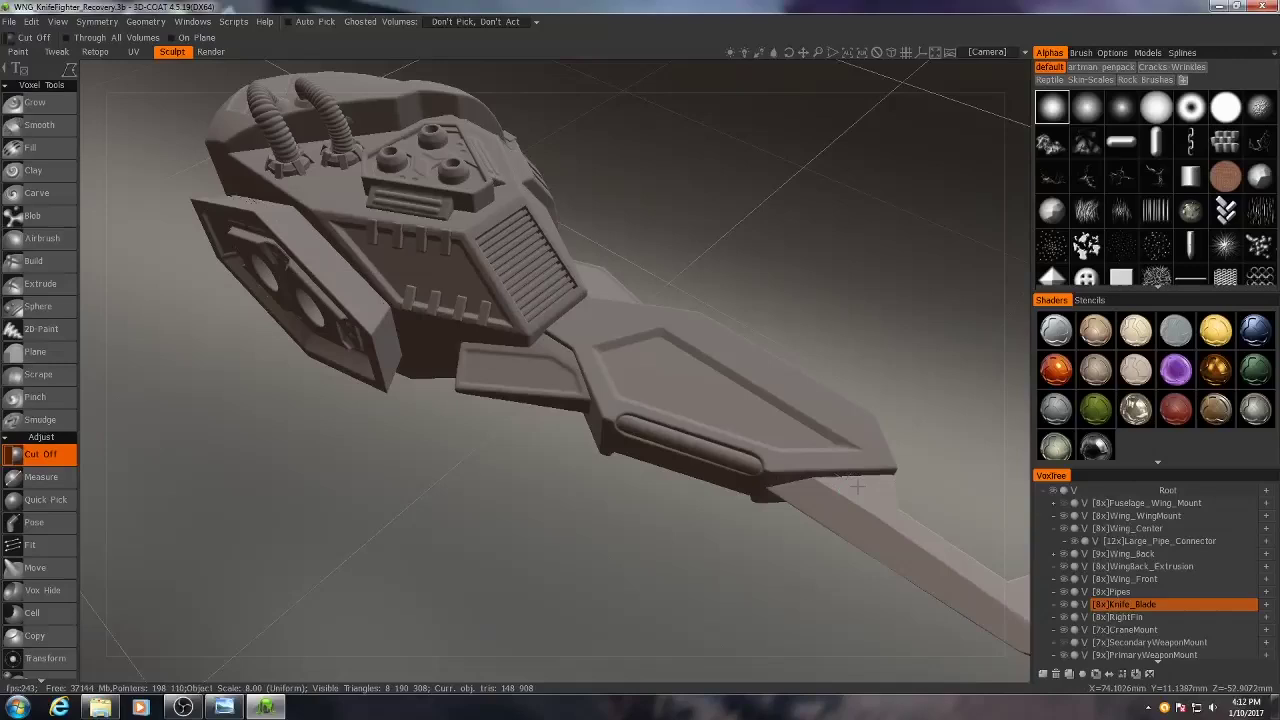
{"action": "mouse_move", "coordinate": [857, 487]}
{"action": "middle_mouse_down"}
{"action": "mouse_move", "coordinate": [700, 475]}
{"action": "mouse_move", "coordinate": [538, 419]}
{"action": "mouse_move", "coordinate": [522, 436]}
{"action": "mouse_move", "coordinate": [433, 430]}
{"action": "mouse_move", "coordinate": [426, 441]}
{"action": "mouse_move", "coordinate": [474, 400]}
{"action": "mouse_move", "coordinate": [521, 404]}
{"action": "middle_mouse_up"}
{"action": "scroll", "coordinate": [662, 469], "scroll_direction": "up", "scroll_amount": 2}
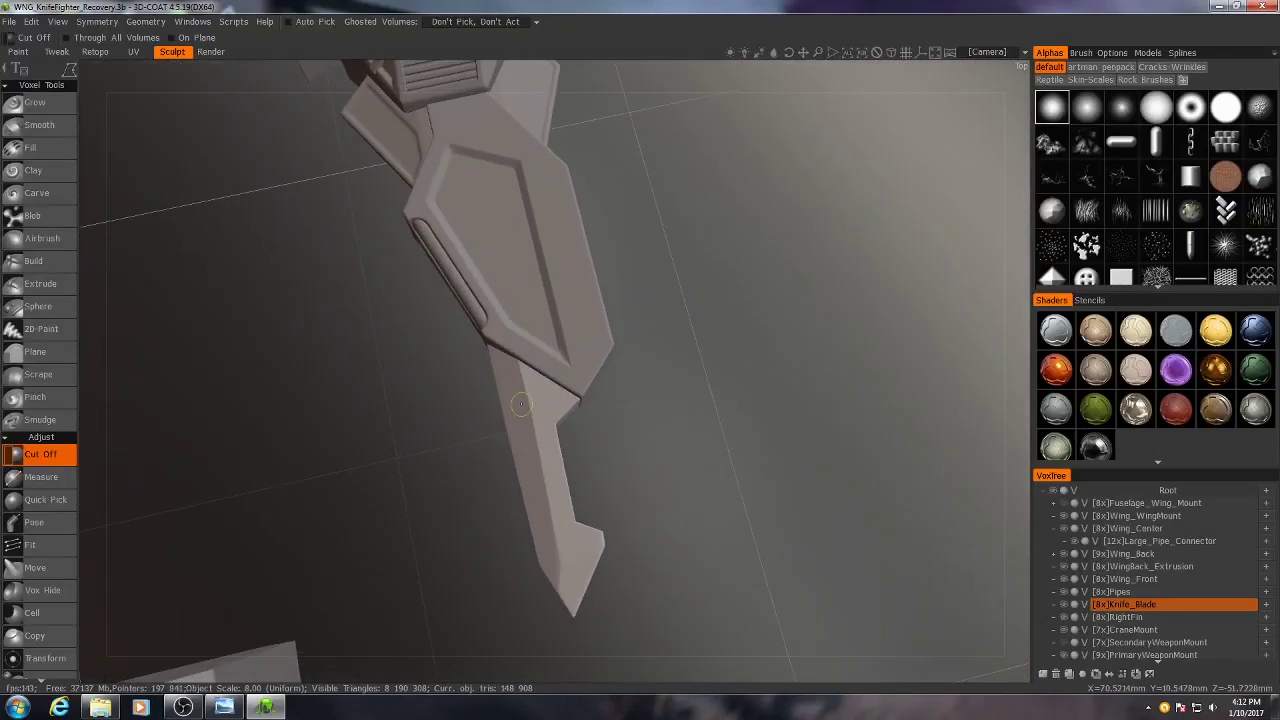
{"action": "left_click", "coordinate": [31, 22]}
Step: Open Preferences and cancel out, leaving all settings unchanged
{"action": "left_click", "coordinate": [46, 216]}
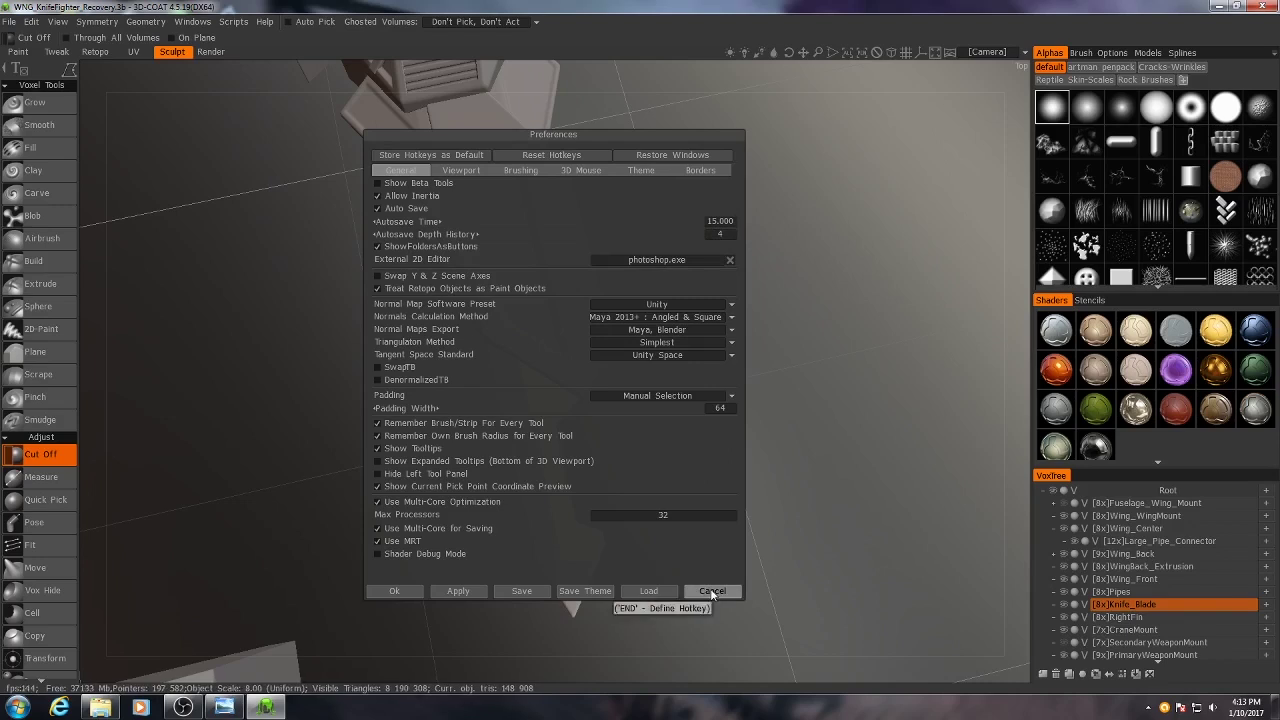
{"action": "left_click", "coordinate": [711, 591]}
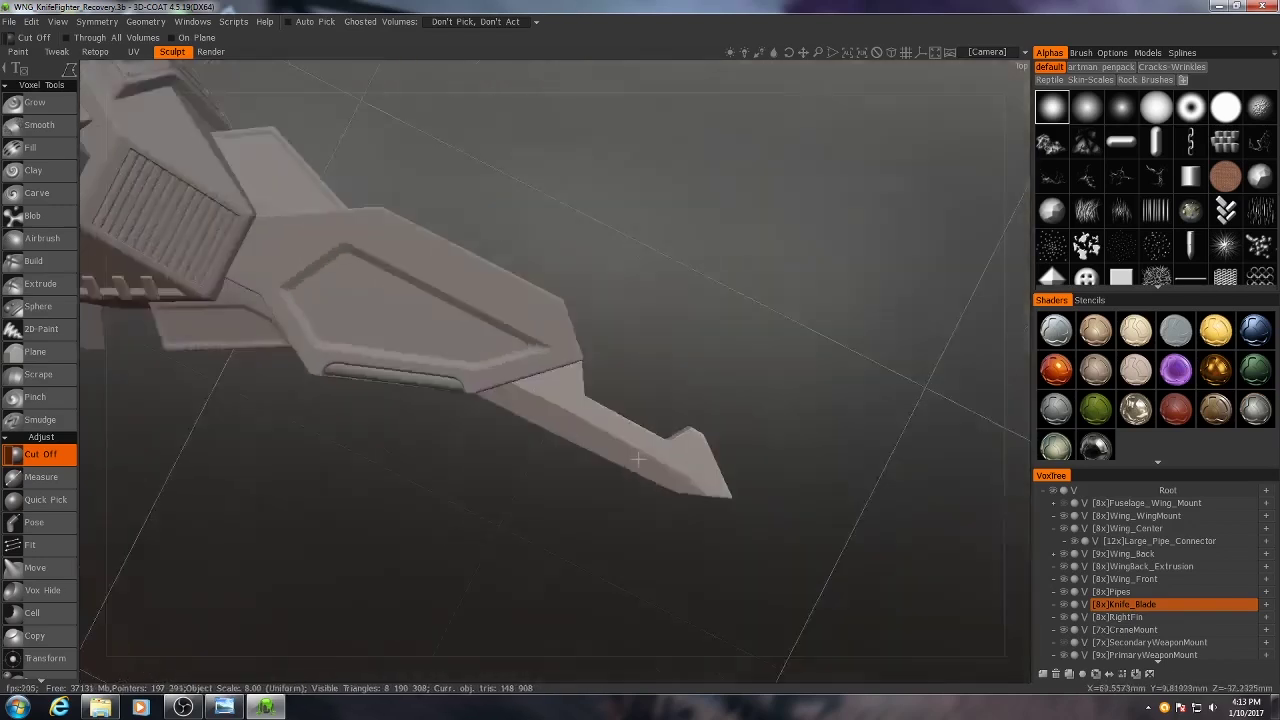
Step: View the blade closer and start the Primitives tool with default axes
{"action": "mouse_move", "coordinate": [523, 429]}
{"action": "middle_mouse_down"}
{"action": "mouse_move", "coordinate": [510, 457]}
{"action": "mouse_move", "coordinate": [451, 370]}
{"action": "middle_mouse_up"}
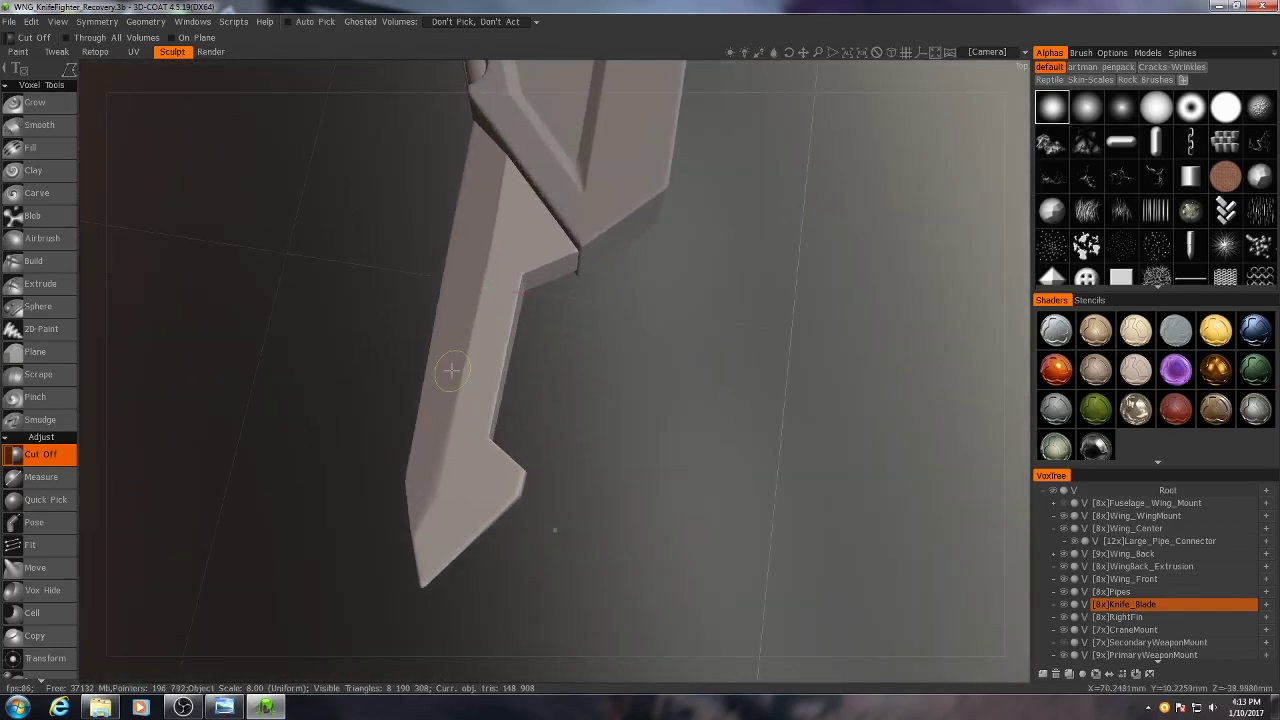
{"action": "middle_click_drag", "start_coordinate": [716, 363], "coordinate": [488, 451]}
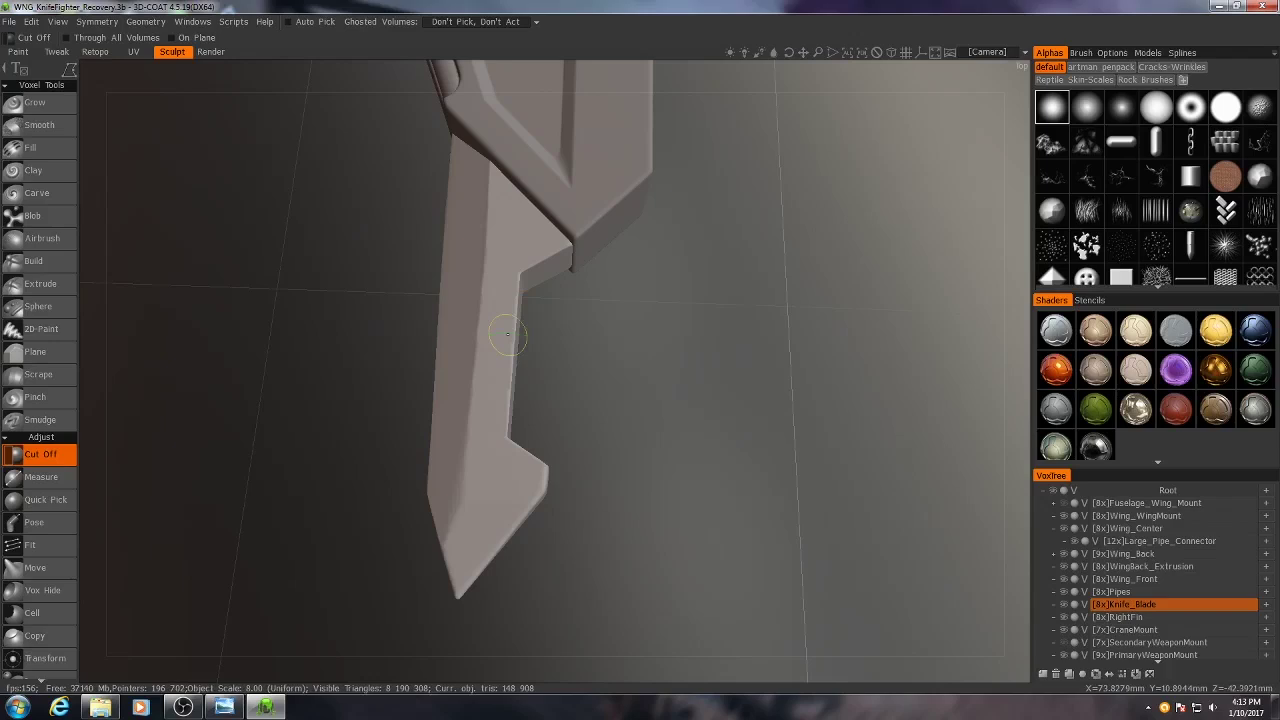
{"action": "key", "text": "p"}
{"action": "mouse_move", "coordinate": [426, 289]}
{"action": "middle_mouse_down"}
{"action": "mouse_move", "coordinate": [364, 345]}
{"action": "mouse_move", "coordinate": [318, 350]}
{"action": "mouse_move", "coordinate": [126, 249]}
{"action": "middle_mouse_up"}
{"action": "left_click", "coordinate": [126, 251]}
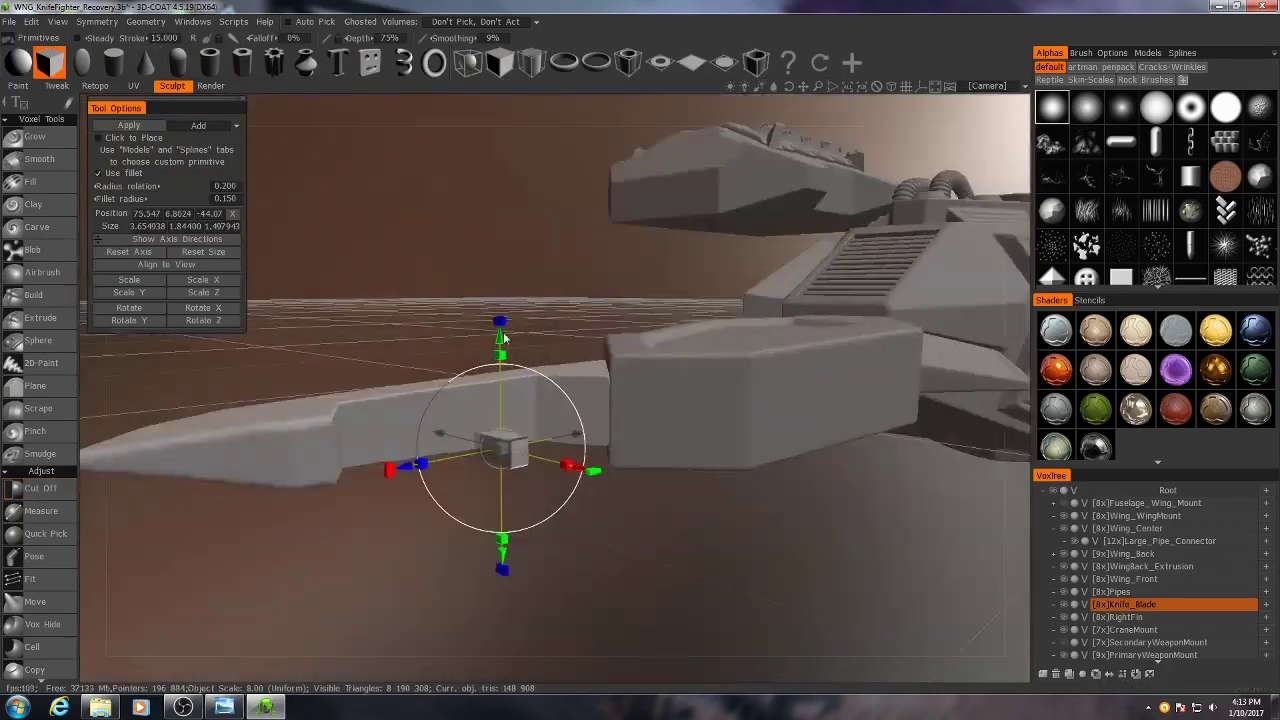
Step: Place and size a rounded box along the blade's back edge as stepped teeth
{"action": "mouse_move", "coordinate": [426, 228]}
{"action": "middle_mouse_down"}
{"action": "mouse_move", "coordinate": [658, 399]}
{"action": "mouse_move", "coordinate": [673, 447]}
{"action": "mouse_move", "coordinate": [795, 549]}
{"action": "mouse_move", "coordinate": [380, 381]}
{"action": "mouse_move", "coordinate": [600, 366]}
{"action": "middle_mouse_up"}
{"action": "mouse_move", "coordinate": [600, 366]}
{"action": "left_mouse_down"}
{"action": "mouse_move", "coordinate": [650, 413]}
{"action": "mouse_move", "coordinate": [568, 427]}
{"action": "mouse_move", "coordinate": [560, 400]}
{"action": "left_mouse_up"}
{"action": "middle_click_drag", "start_coordinate": [560, 400], "coordinate": [558, 361]}
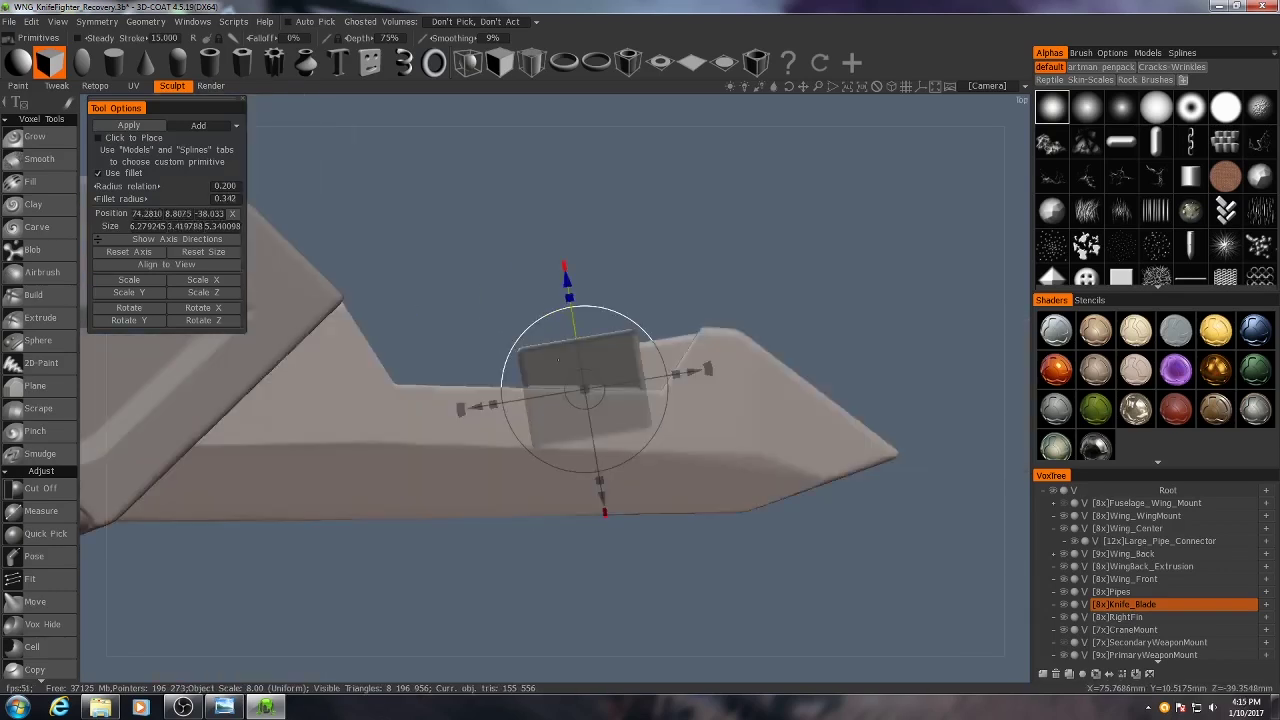
{"action": "left_click_drag", "start_coordinate": [558, 358], "coordinate": [674, 392]}
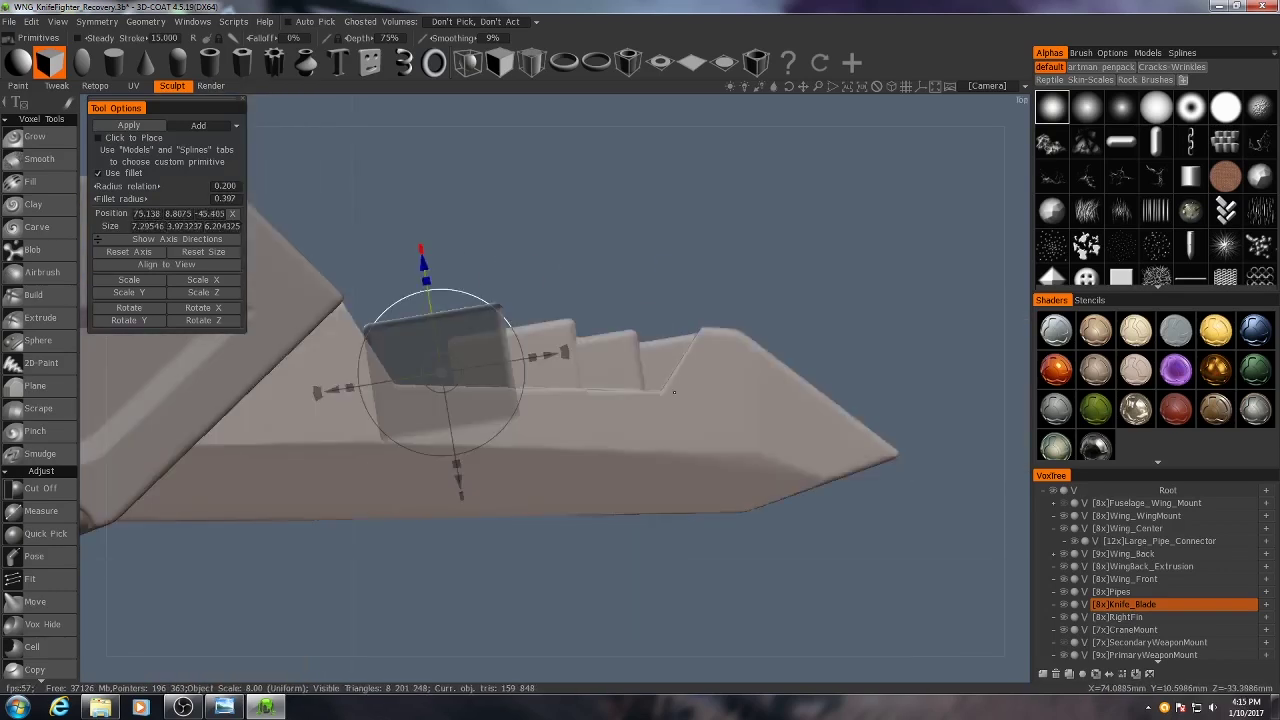
{"action": "middle_click_drag", "start_coordinate": [674, 391], "coordinate": [600, 380]}
Step: Switch to the Extrude tool and review the new teeth from the side
{"action": "left_click", "coordinate": [40, 317]}
{"action": "middle_click_drag", "start_coordinate": [136, 436], "coordinate": [440, 475]}
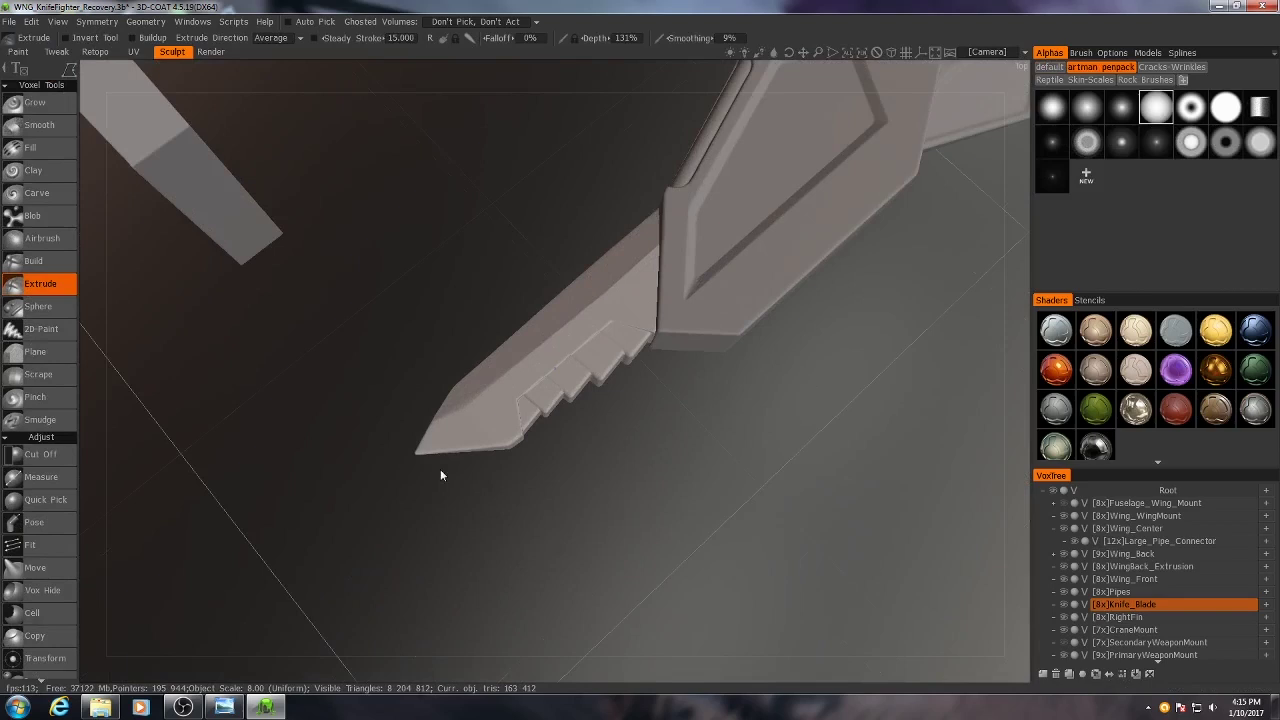
{"action": "mouse_move", "coordinate": [537, 424]}
{"action": "middle_mouse_down"}
{"action": "mouse_move", "coordinate": [646, 366]}
{"action": "mouse_move", "coordinate": [606, 463]}
{"action": "mouse_move", "coordinate": [678, 468]}
{"action": "mouse_move", "coordinate": [480, 437]}
{"action": "mouse_move", "coordinate": [500, 437]}
{"action": "mouse_move", "coordinate": [598, 320]}
{"action": "mouse_move", "coordinate": [384, 352]}
{"action": "mouse_move", "coordinate": [450, 368]}
{"action": "mouse_move", "coordinate": [466, 349]}
{"action": "mouse_move", "coordinate": [446, 366]}
{"action": "mouse_move", "coordinate": [427, 179]}
{"action": "mouse_move", "coordinate": [420, 271]}
{"action": "mouse_move", "coordinate": [546, 149]}
{"action": "mouse_move", "coordinate": [520, 280]}
{"action": "mouse_move", "coordinate": [583, 360]}
{"action": "mouse_move", "coordinate": [660, 333]}
{"action": "middle_mouse_up"}
Step: Orbit to the body's top and create a Wing_Back_Support volume beneath Wing_Back
{"action": "middle_click_drag", "start_coordinate": [599, 428], "coordinate": [569, 419]}
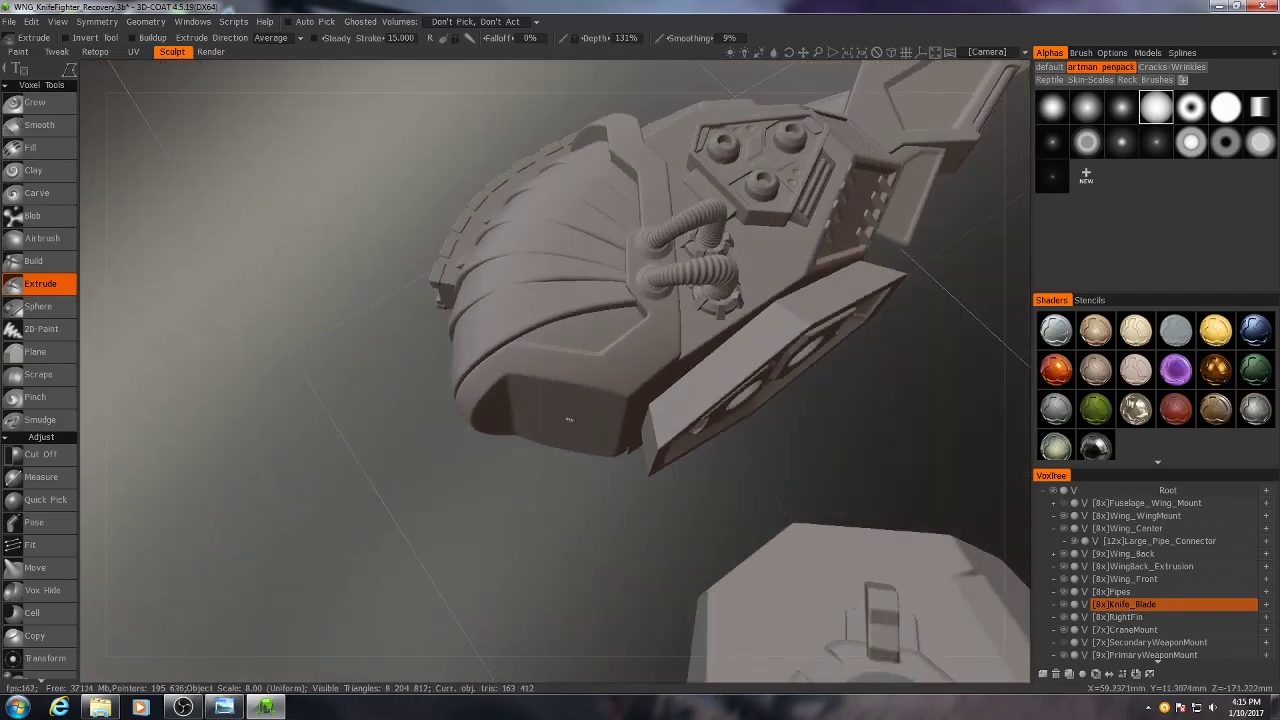
{"action": "left_click", "coordinate": [1140, 561]}
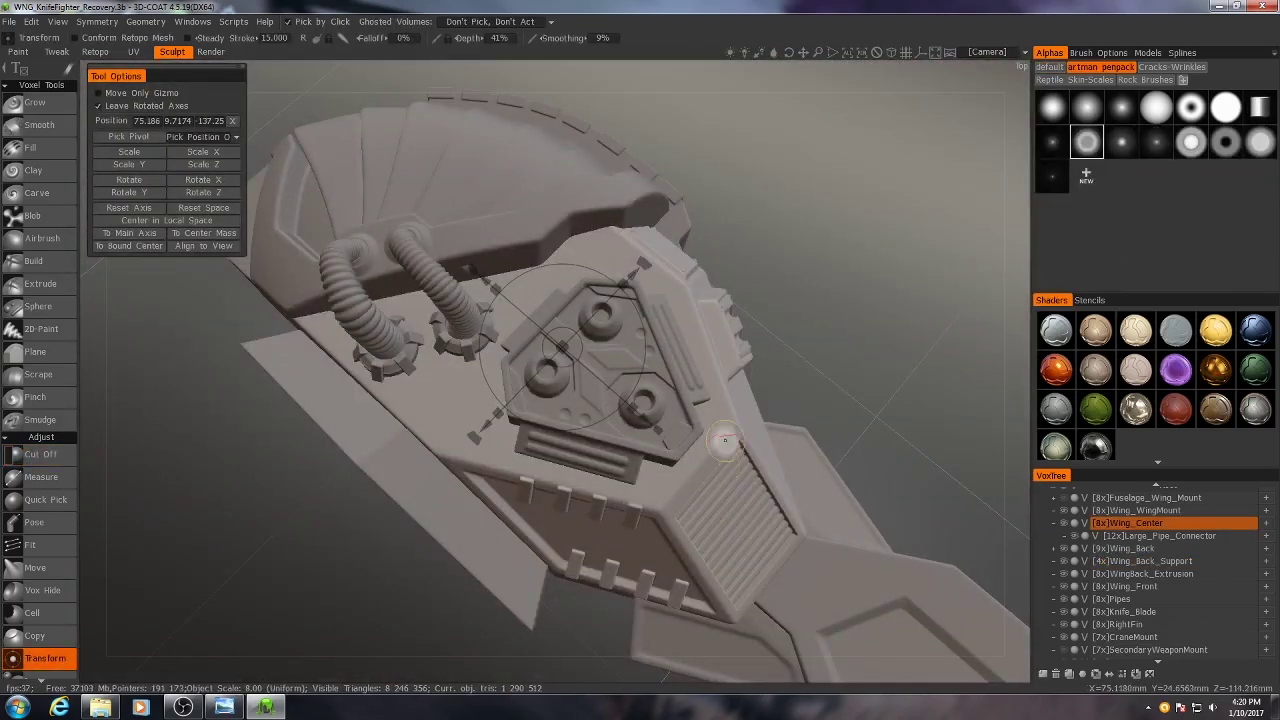
{"action": "middle_click_drag", "start_coordinate": [422, 400], "coordinate": [445, 385]}
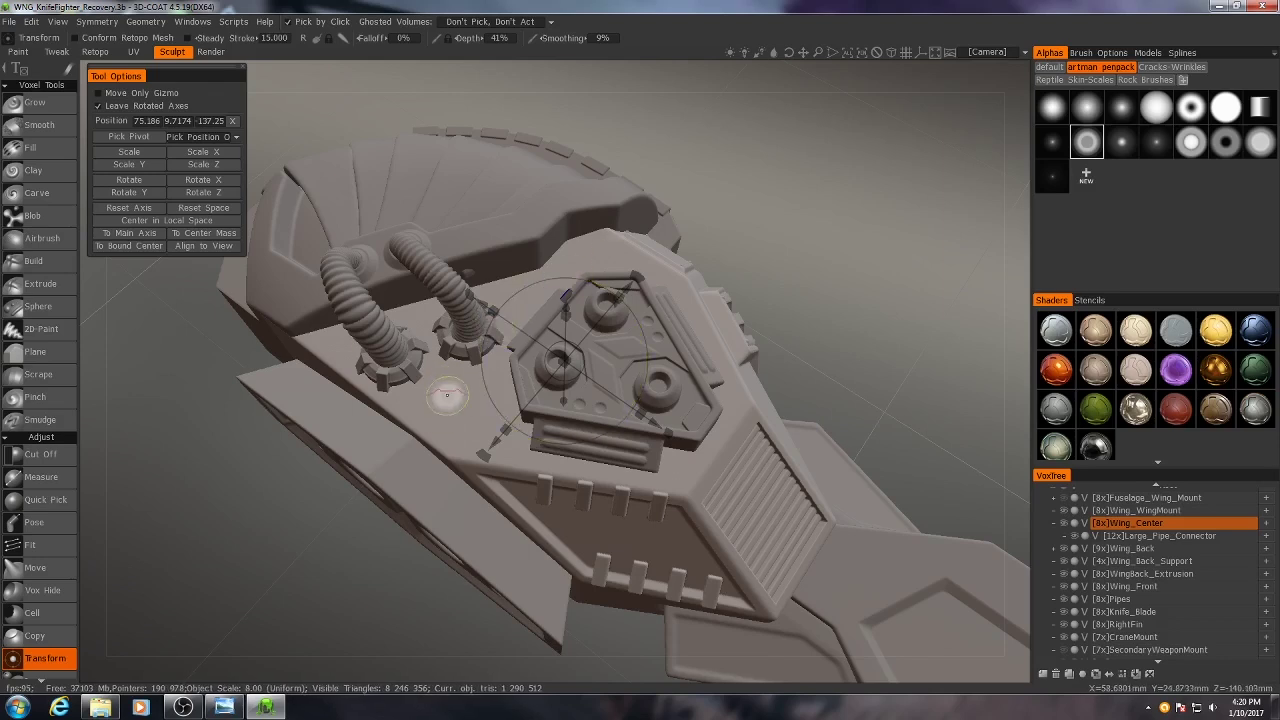
{"action": "middle_click_drag", "start_coordinate": [447, 395], "coordinate": [470, 415]}
{"action": "scroll", "coordinate": [482, 428], "scroll_direction": "up", "scroll_amount": 3}
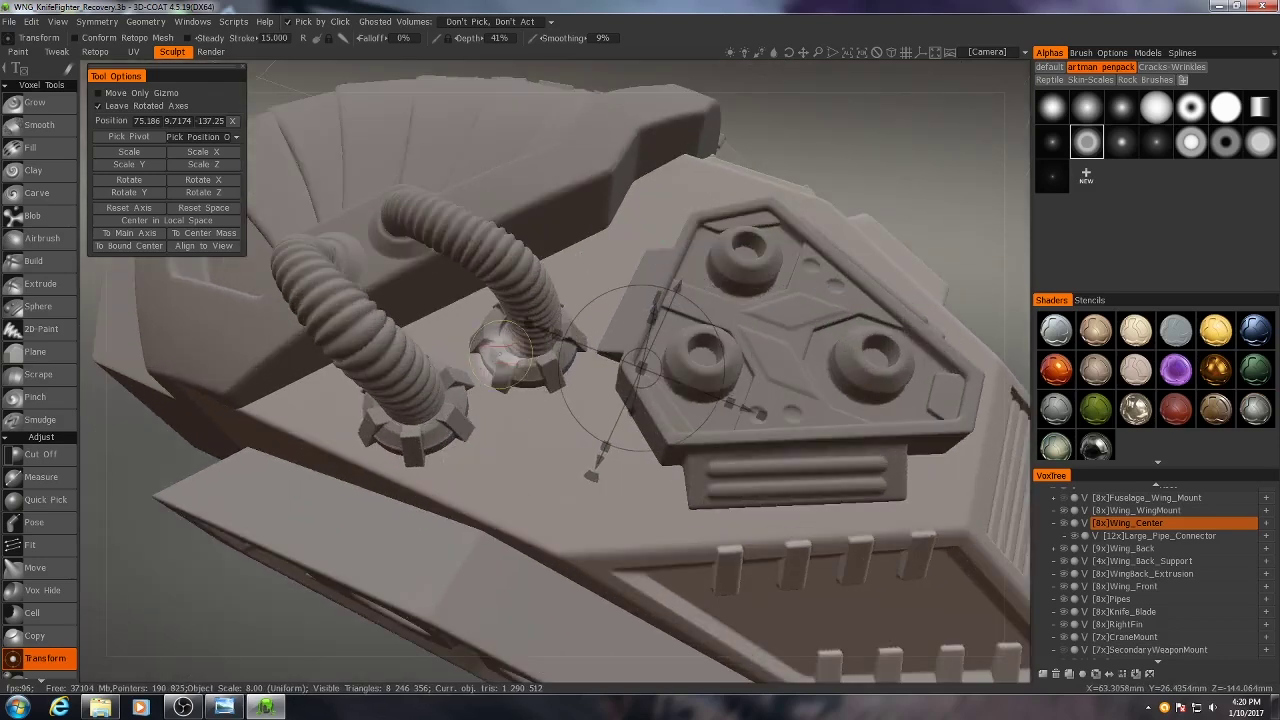
{"action": "mouse_move", "coordinate": [500, 345]}
{"action": "middle_mouse_down"}
{"action": "mouse_move", "coordinate": [506, 378]}
{"action": "mouse_move", "coordinate": [413, 459]}
{"action": "mouse_move", "coordinate": [477, 540]}
{"action": "mouse_move", "coordinate": [390, 448]}
{"action": "mouse_move", "coordinate": [491, 505]}
{"action": "middle_mouse_up"}
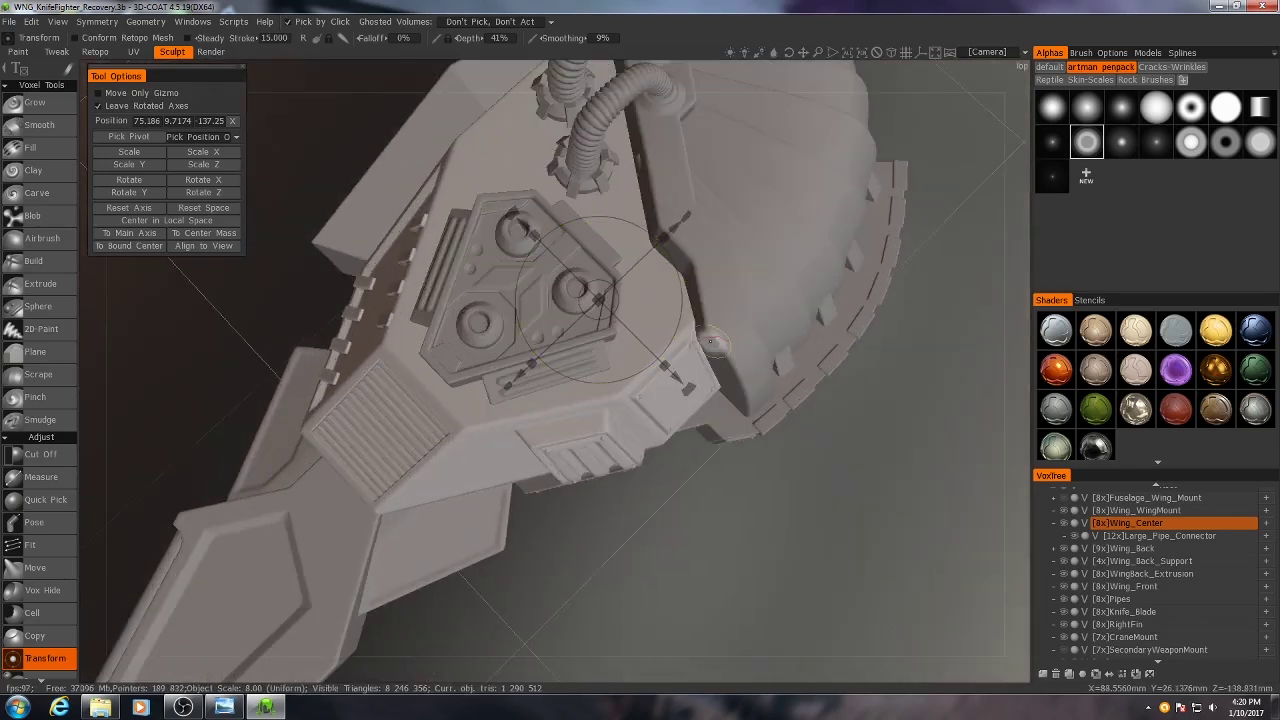
{"action": "mouse_move", "coordinate": [710, 343]}
{"action": "middle_mouse_down"}
{"action": "mouse_move", "coordinate": [716, 473]}
{"action": "mouse_move", "coordinate": [662, 514]}
{"action": "mouse_move", "coordinate": [437, 480]}
{"action": "middle_mouse_up"}
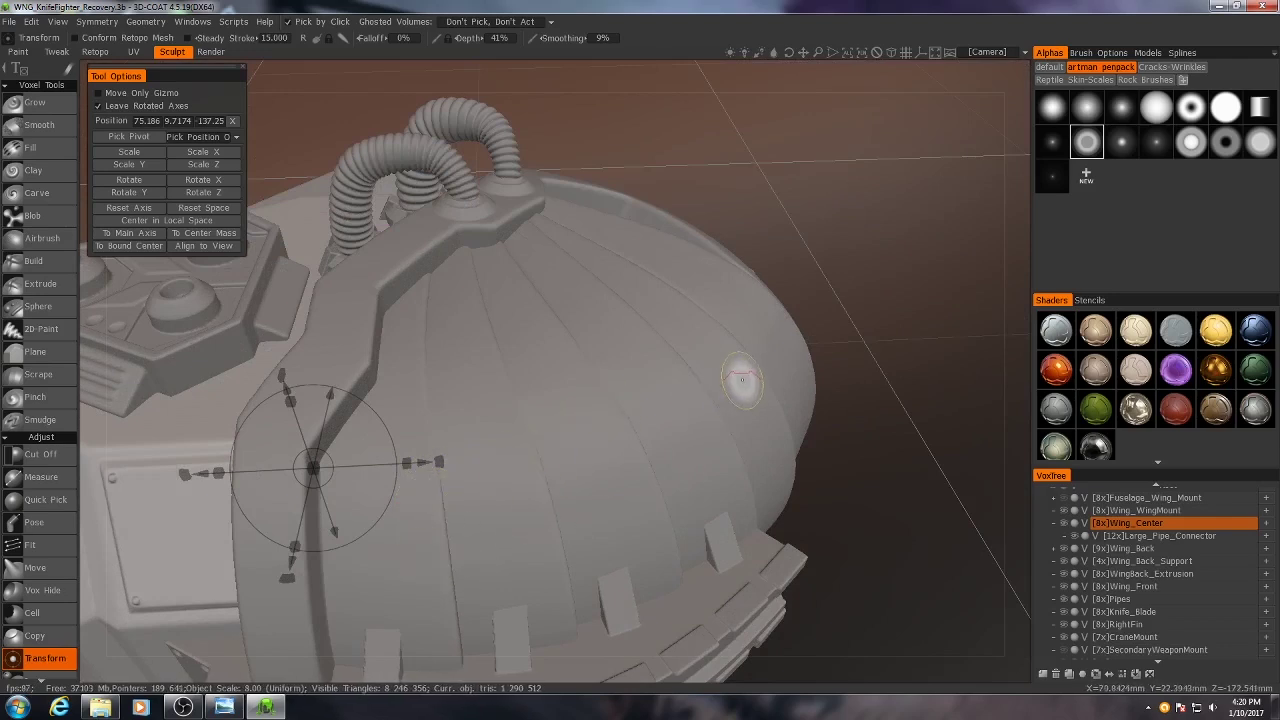
{"action": "mouse_move", "coordinate": [606, 486]}
{"action": "middle_mouse_down"}
{"action": "mouse_move", "coordinate": [640, 500]}
{"action": "mouse_move", "coordinate": [481, 475]}
{"action": "middle_mouse_up"}
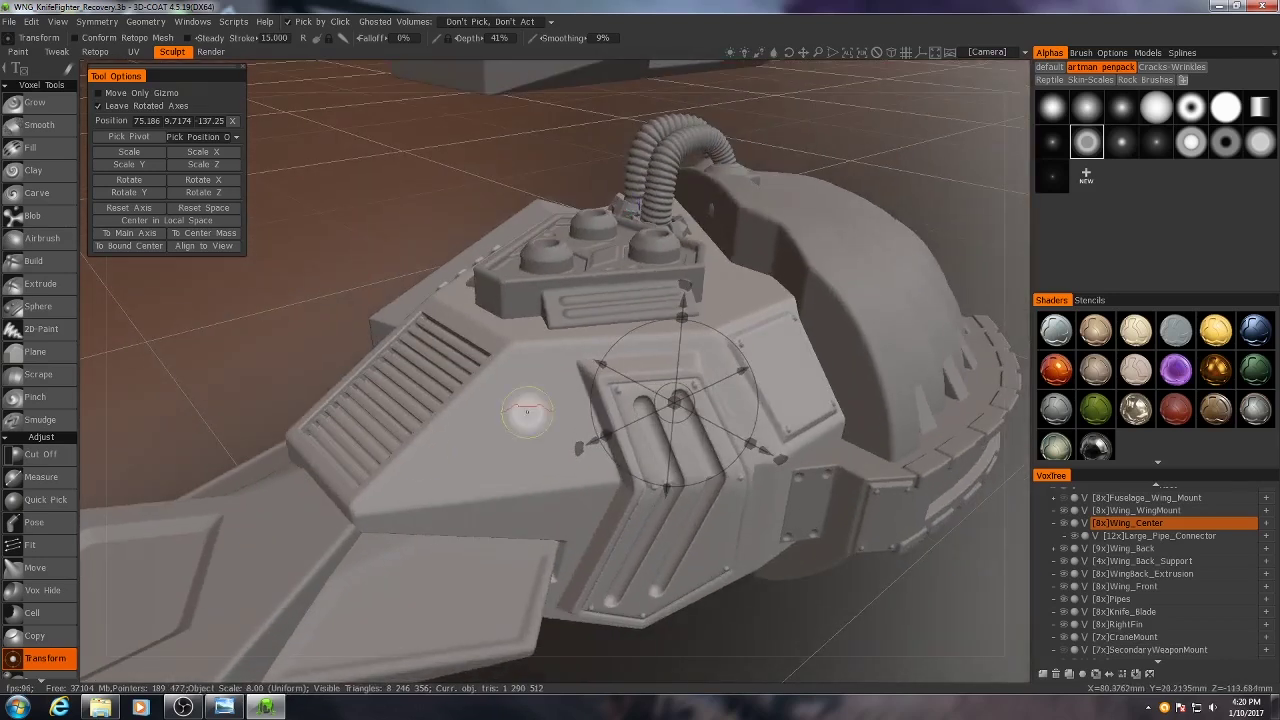
{"action": "middle_click_drag", "start_coordinate": [464, 433], "coordinate": [636, 390]}
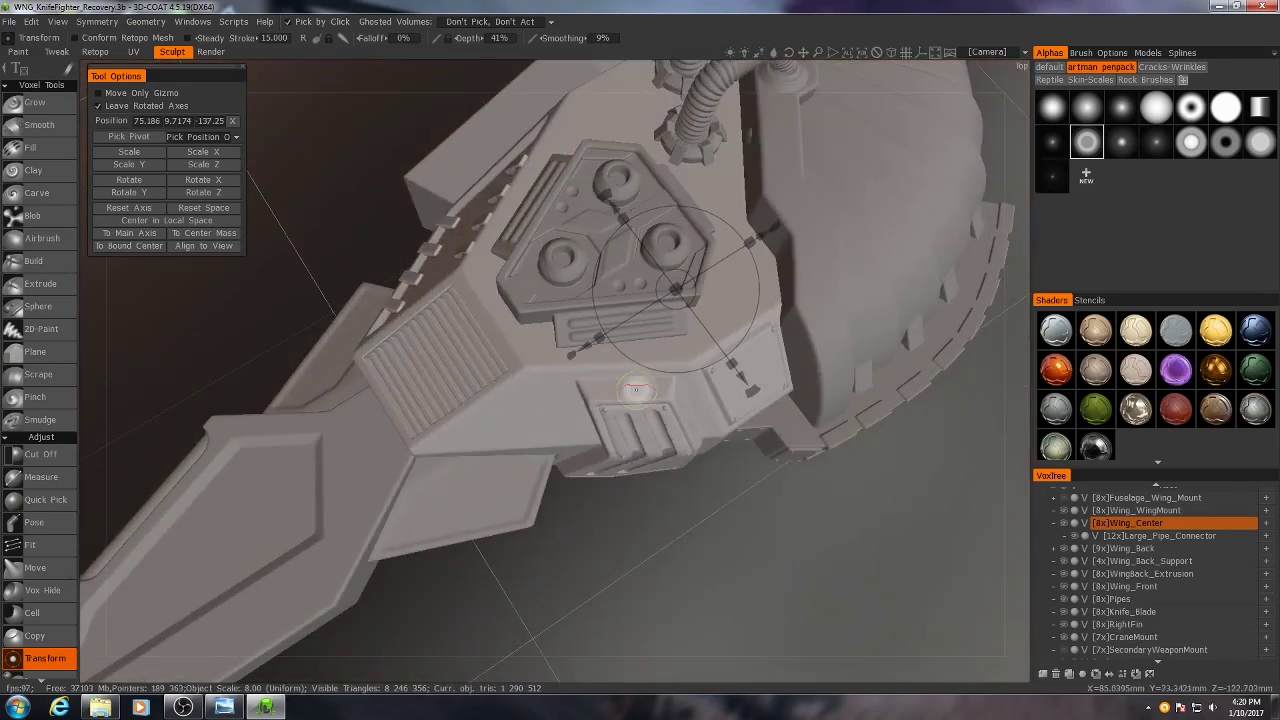
{"action": "middle_click_drag", "start_coordinate": [676, 290], "coordinate": [643, 400]}
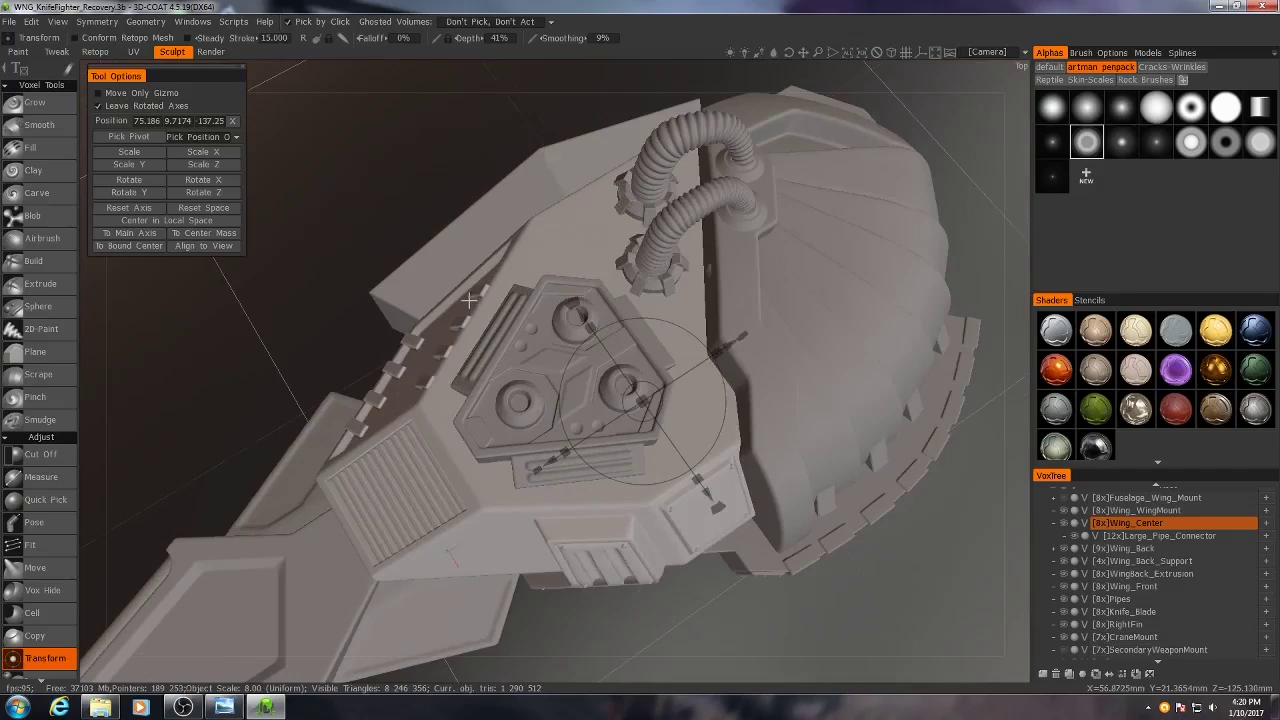
{"action": "middle_click_drag", "start_coordinate": [468, 298], "coordinate": [400, 320]}
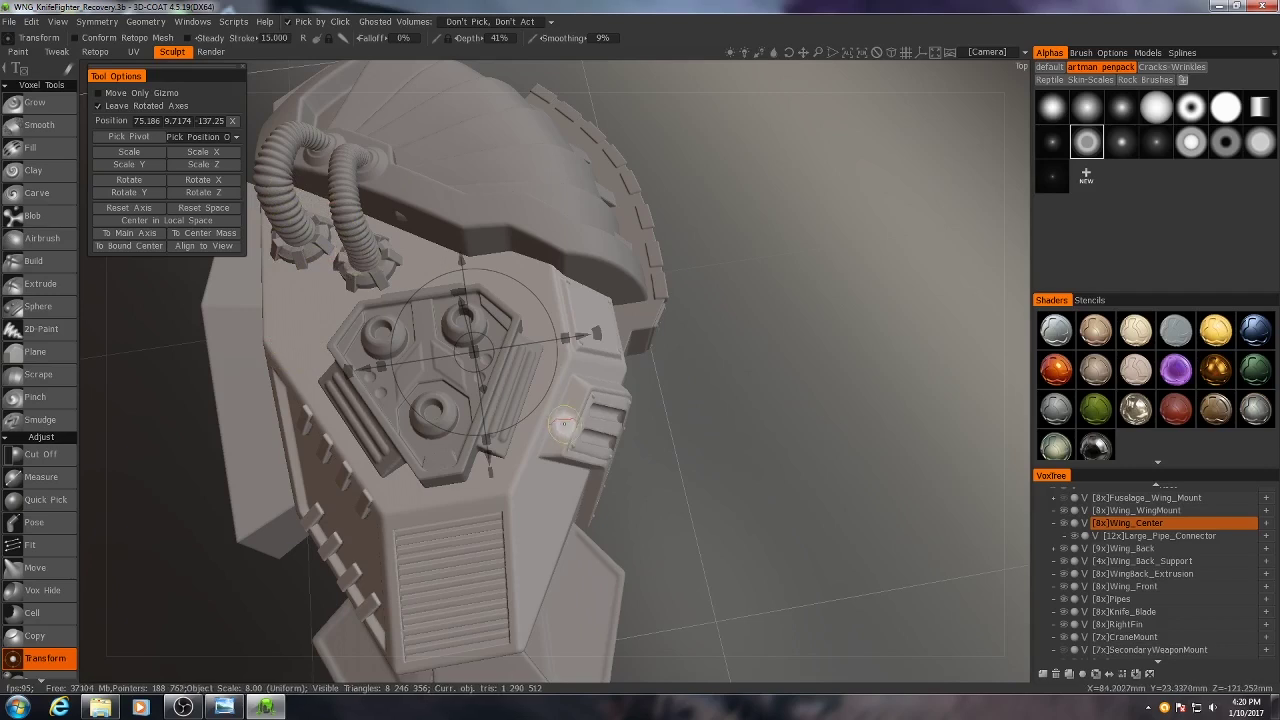
{"action": "middle_click_drag", "start_coordinate": [563, 424], "coordinate": [601, 513]}
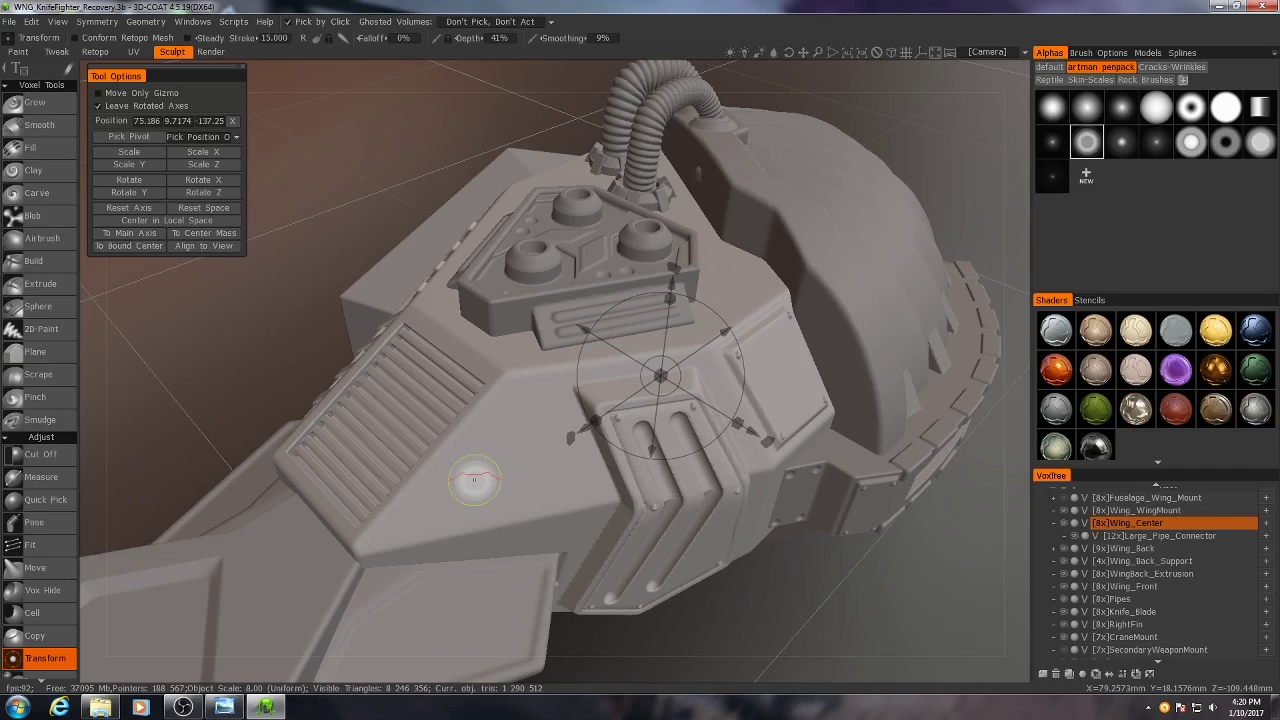
Step: Place a capsule primitive on the Wing_Center hull and set its height and radius
{"action": "left_click", "coordinate": [176, 66]}
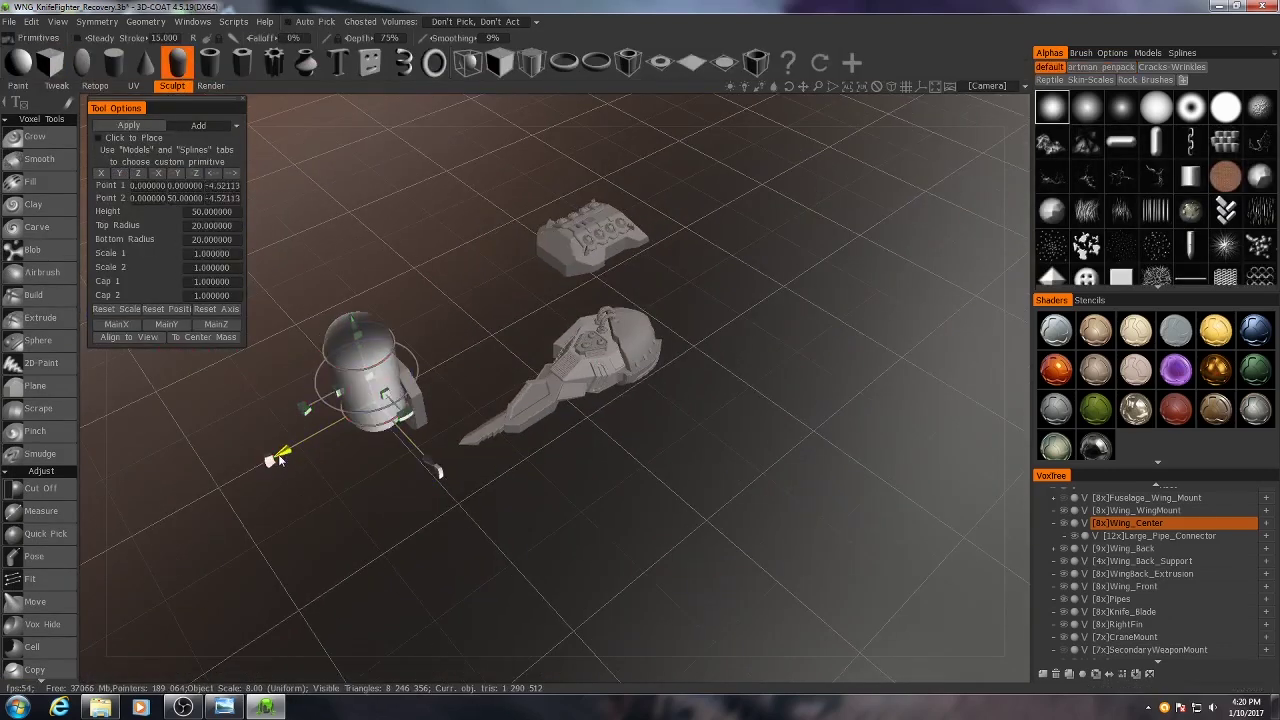
{"action": "left_click_drag", "start_coordinate": [350, 422], "coordinate": [430, 345]}
{"action": "left_click", "coordinate": [540, 400]}
{"action": "left_click_drag", "start_coordinate": [540, 400], "coordinate": [440, 432]}
{"action": "scroll", "coordinate": [440, 432], "scroll_direction": "up", "scroll_amount": 5}
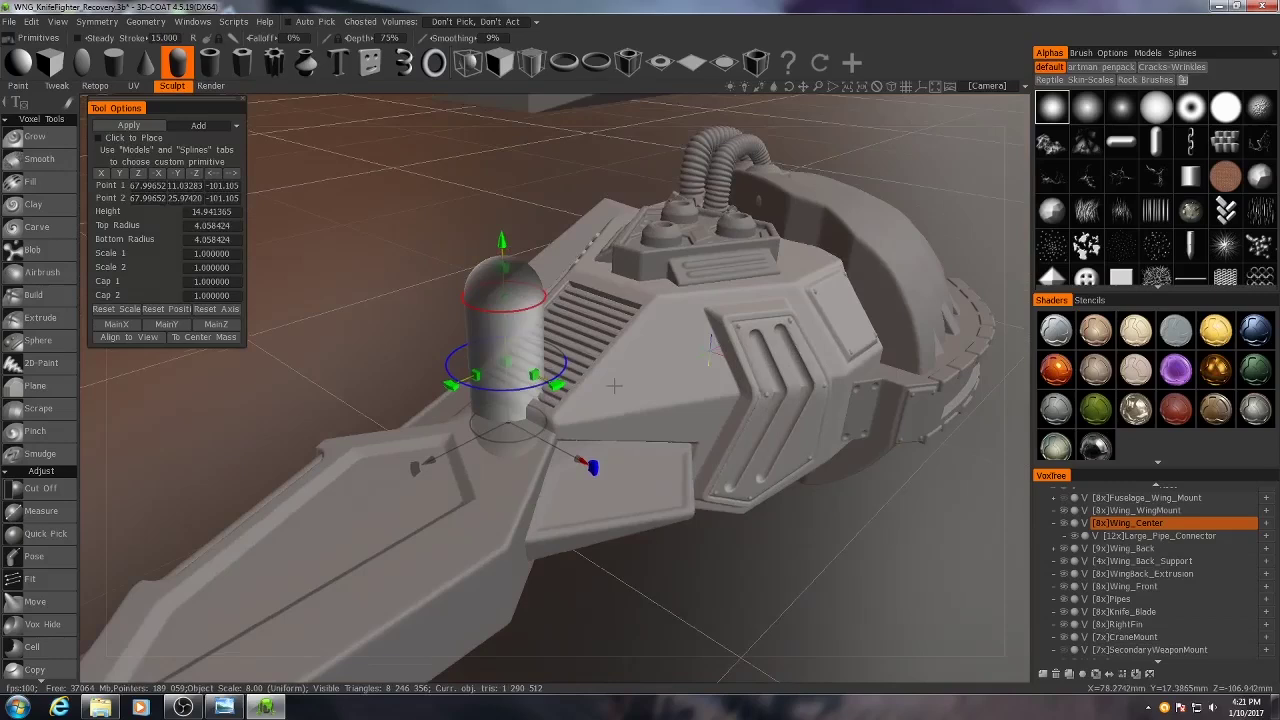
{"action": "scroll", "coordinate": [580, 500], "scroll_direction": "up", "scroll_amount": 3}
{"action": "mouse_move", "coordinate": [594, 550]}
{"action": "left_mouse_down", "text": "alt"}
{"action": "mouse_move", "coordinate": [652, 363]}
{"action": "mouse_move", "coordinate": [560, 380]}
{"action": "mouse_move", "coordinate": [520, 420]}
{"action": "left_mouse_up", "text": "alt"}
{"action": "scroll", "coordinate": [637, 438], "scroll_direction": "up", "scroll_amount": 3}
{"action": "scroll", "coordinate": [641, 430], "scroll_direction": "down", "scroll_amount": 3}
Step: Angle the capsule across the hull and subtract it to carve a slot
{"action": "left_click_drag", "start_coordinate": [480, 515], "coordinate": [450, 395]}
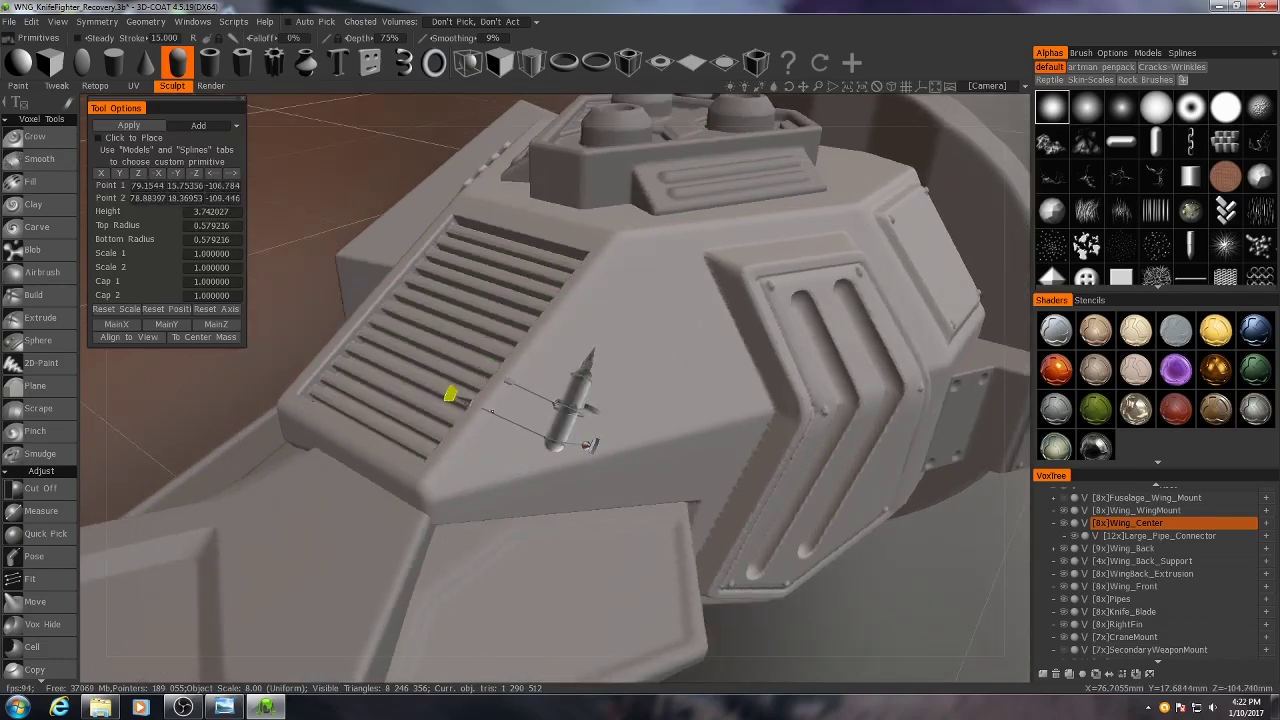
{"action": "left_click_drag", "start_coordinate": [560, 420], "coordinate": [600, 400], "text": "alt"}
{"action": "left_click_drag", "start_coordinate": [580, 470], "coordinate": [474, 540]}
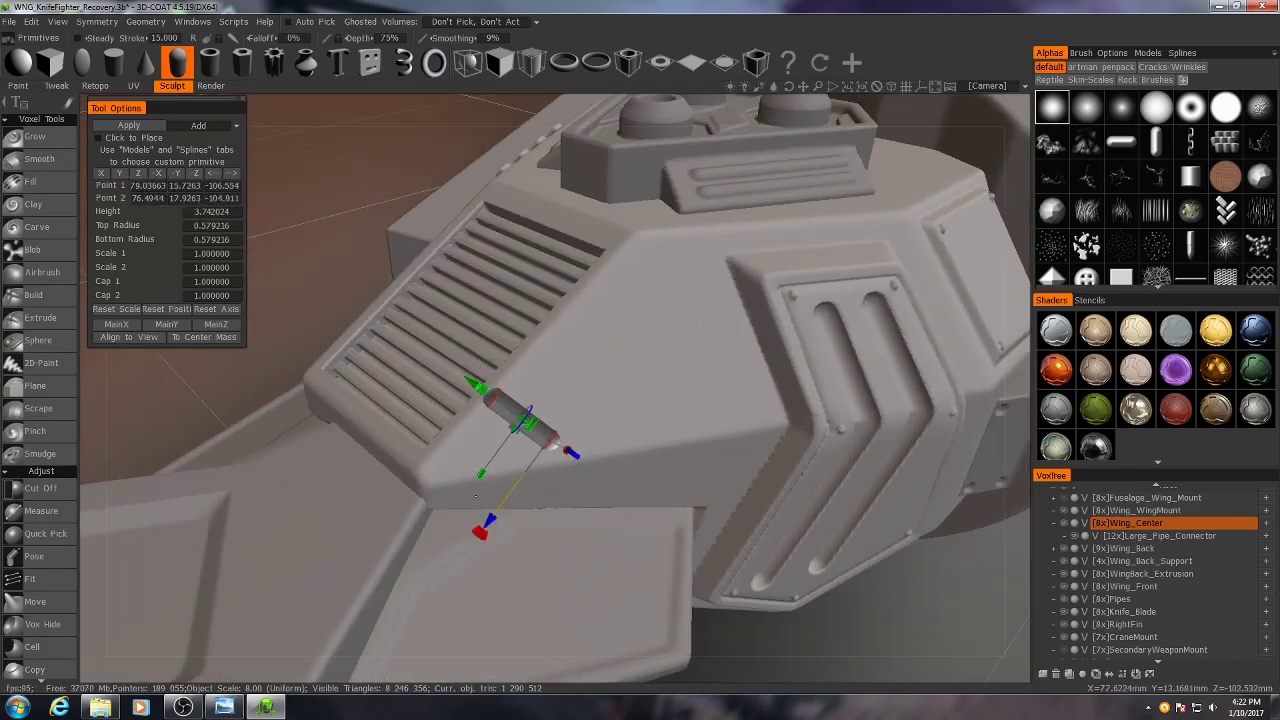
{"action": "left_click_drag", "start_coordinate": [600, 420], "coordinate": [652, 464], "text": "alt"}
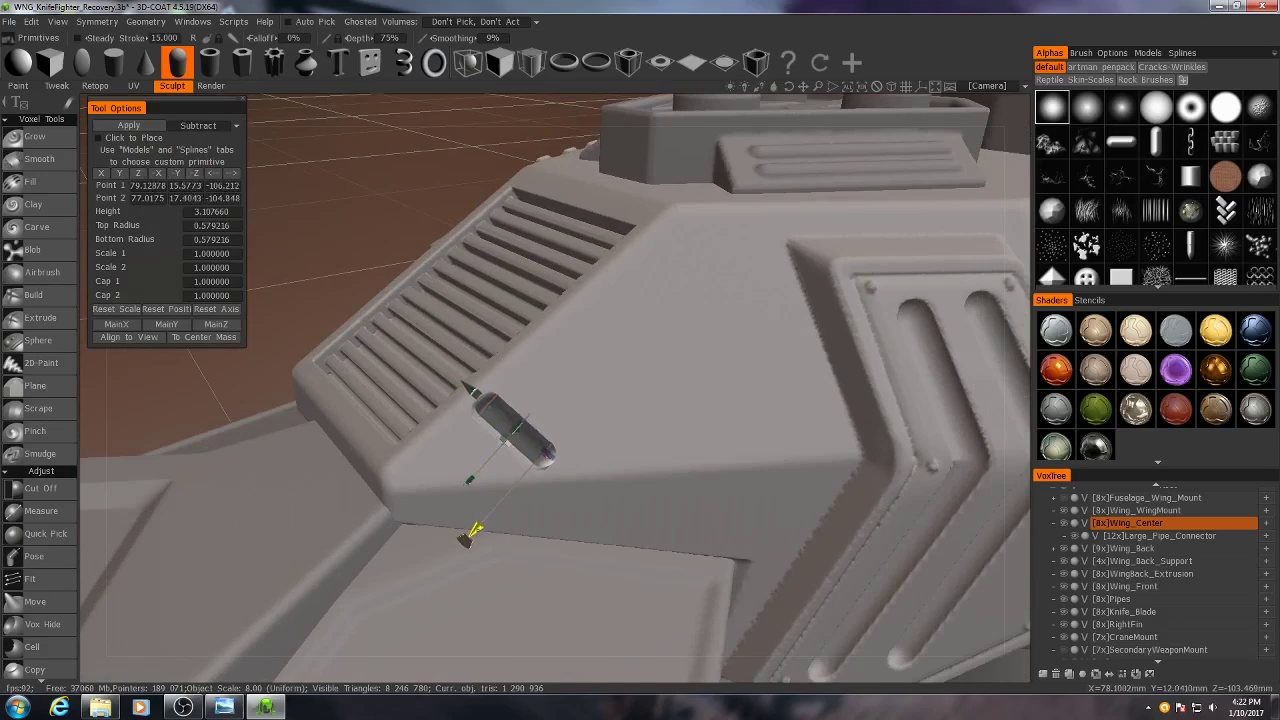
{"action": "left_click_drag", "start_coordinate": [512, 535], "coordinate": [573, 527]}
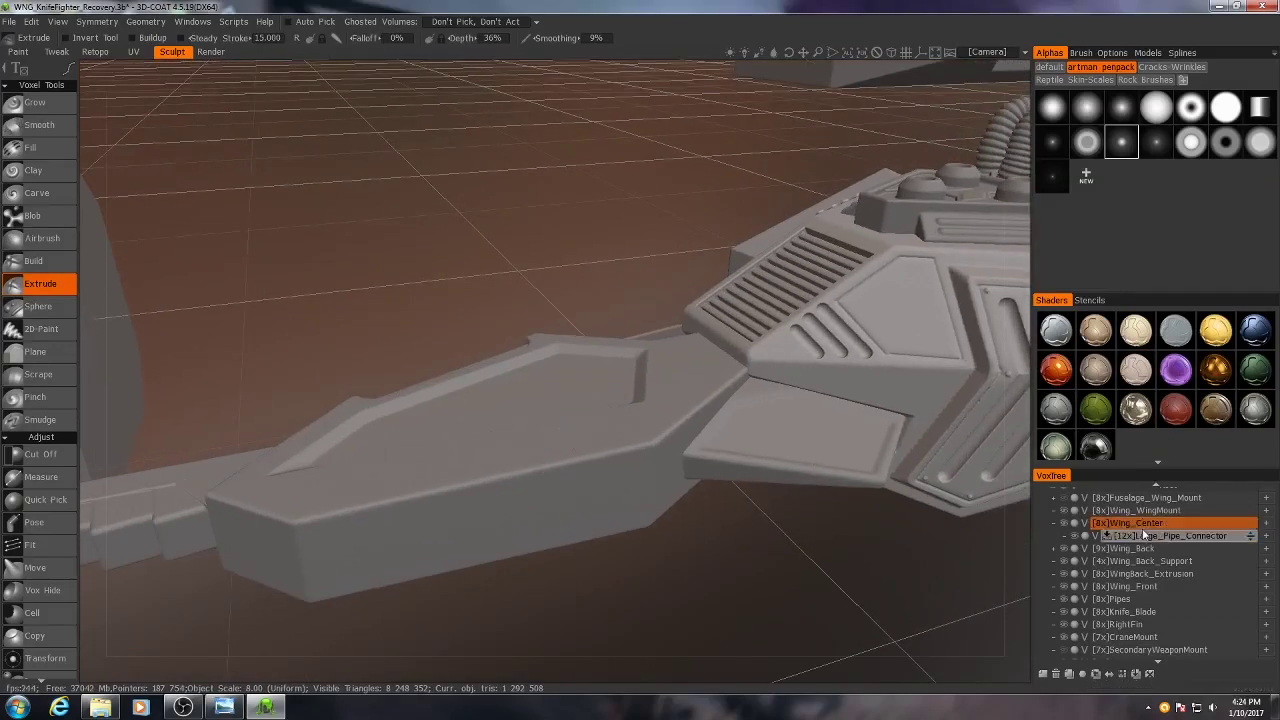
Step: Select Wing_Front in the VoxTree and look down on it
{"action": "left_click", "coordinate": [1127, 586]}
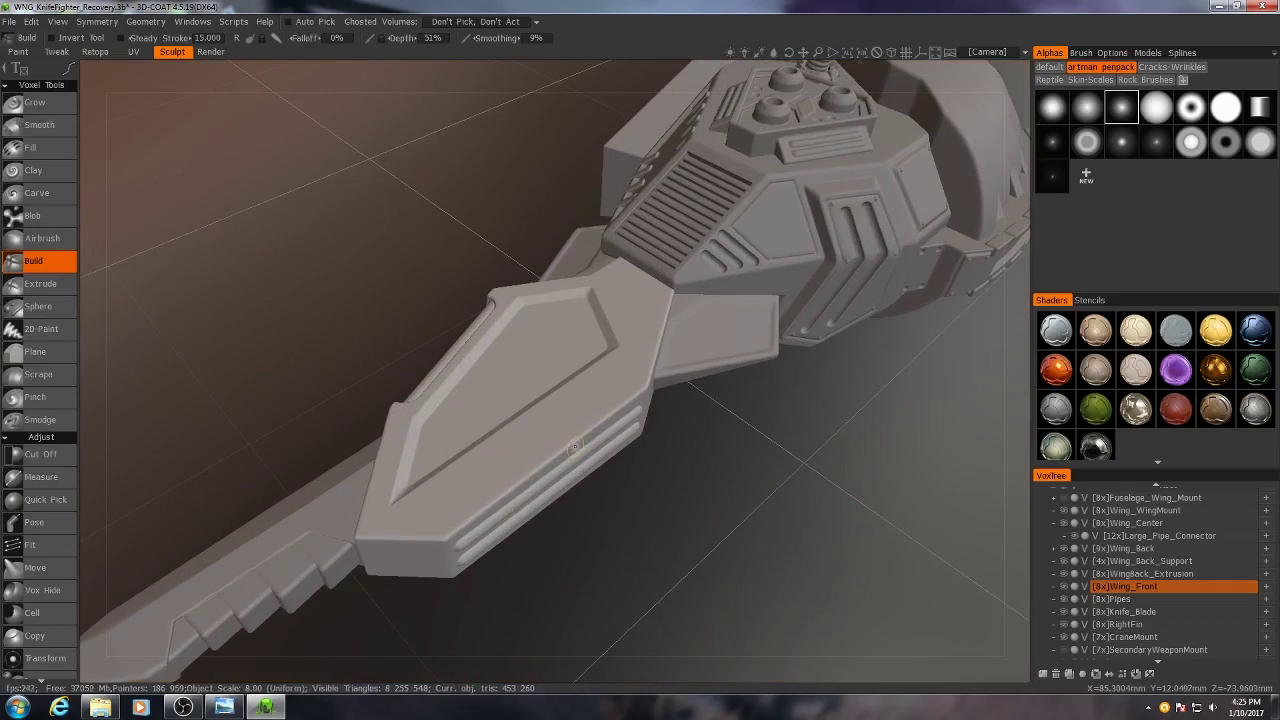
{"action": "right_click_drag", "start_coordinate": [609, 436], "coordinate": [588, 498]}
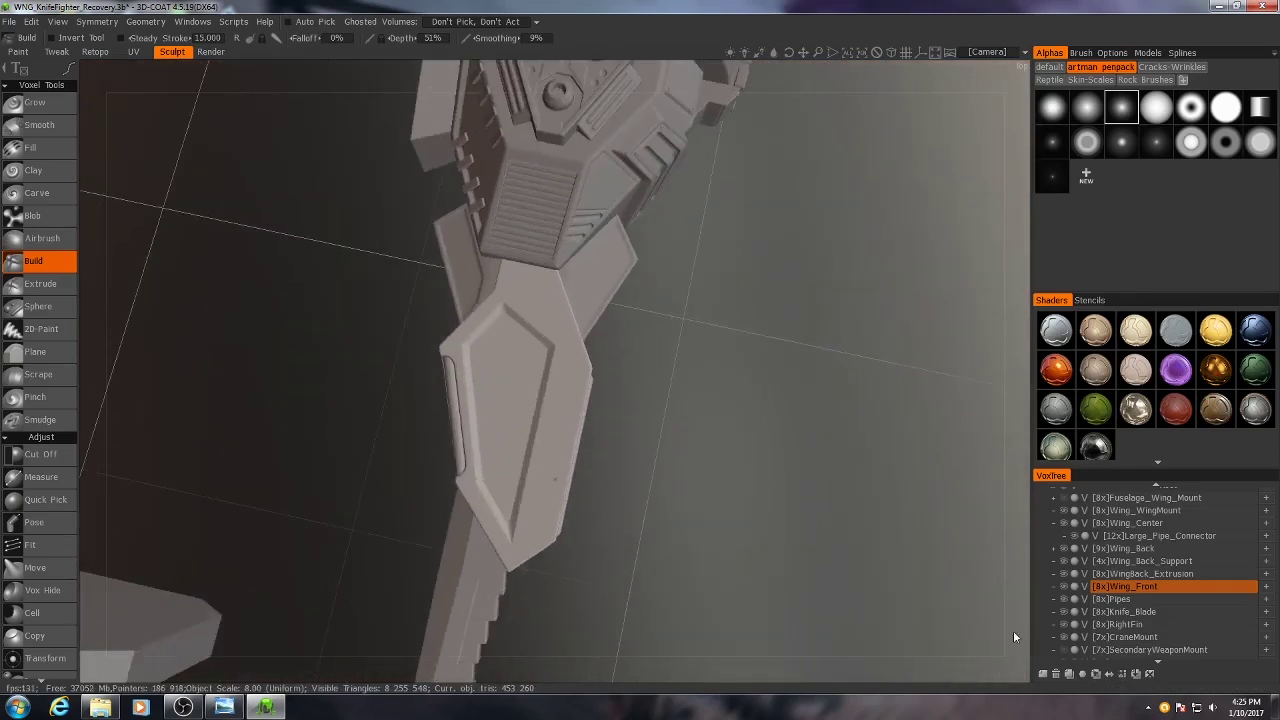
Step: Add a new volume named WingFront_Braces
{"action": "left_click", "coordinate": [1043, 674]}
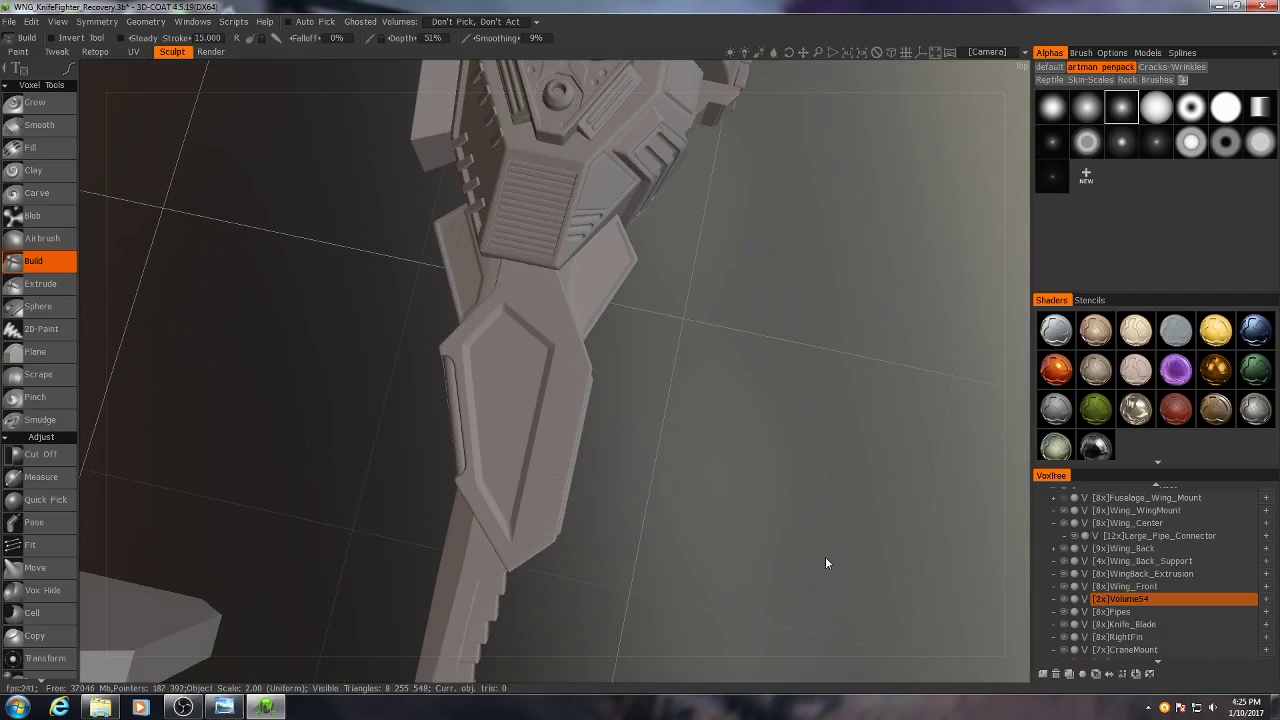
{"action": "double_click", "coordinate": [1130, 598]}
{"action": "type", "text": "WingFront_Bra"}
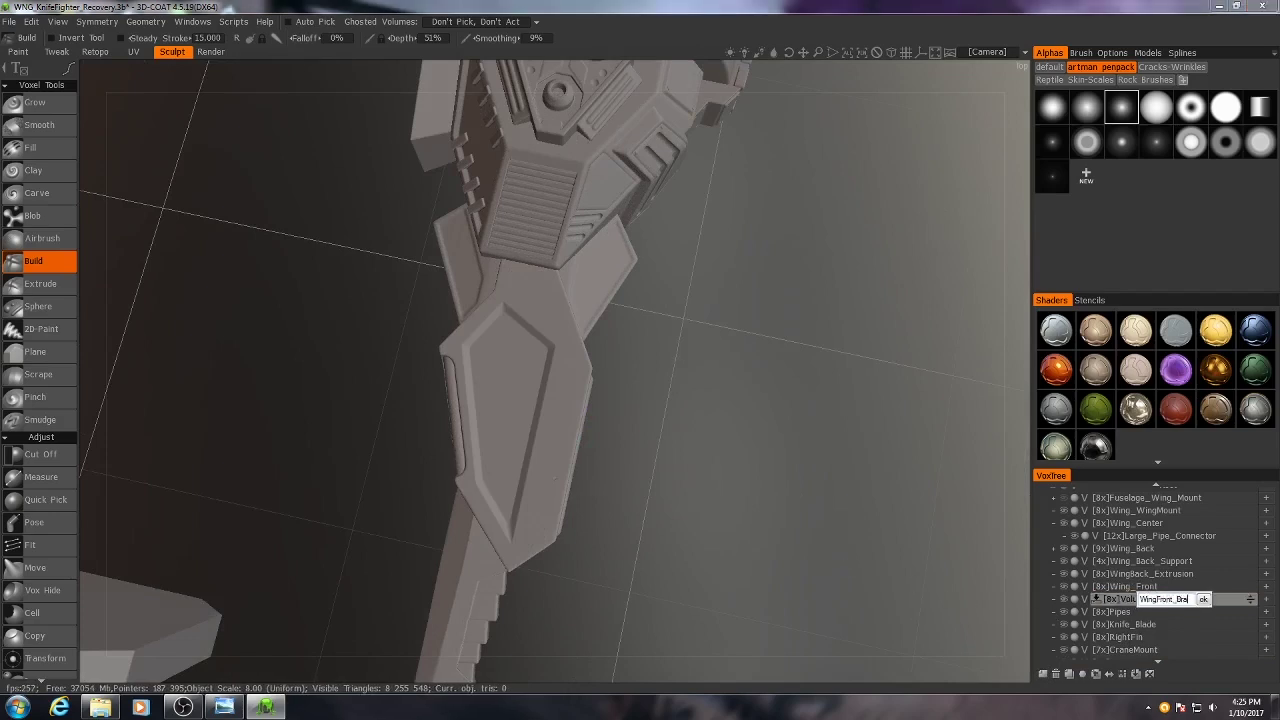
{"action": "type", "text": "ces"}
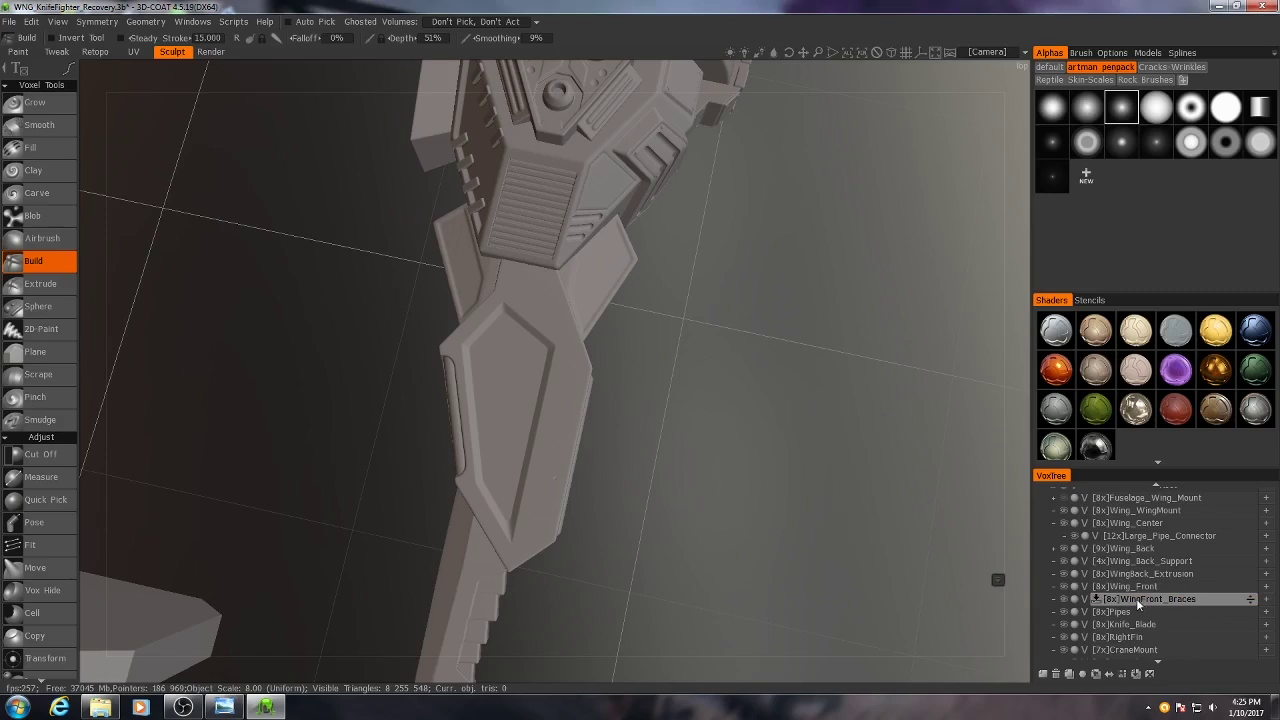
{"action": "key", "text": "Return"}
Step: Place a narrow, thin box over the wing front and check it in front view
{"action": "key", "text": "p"}
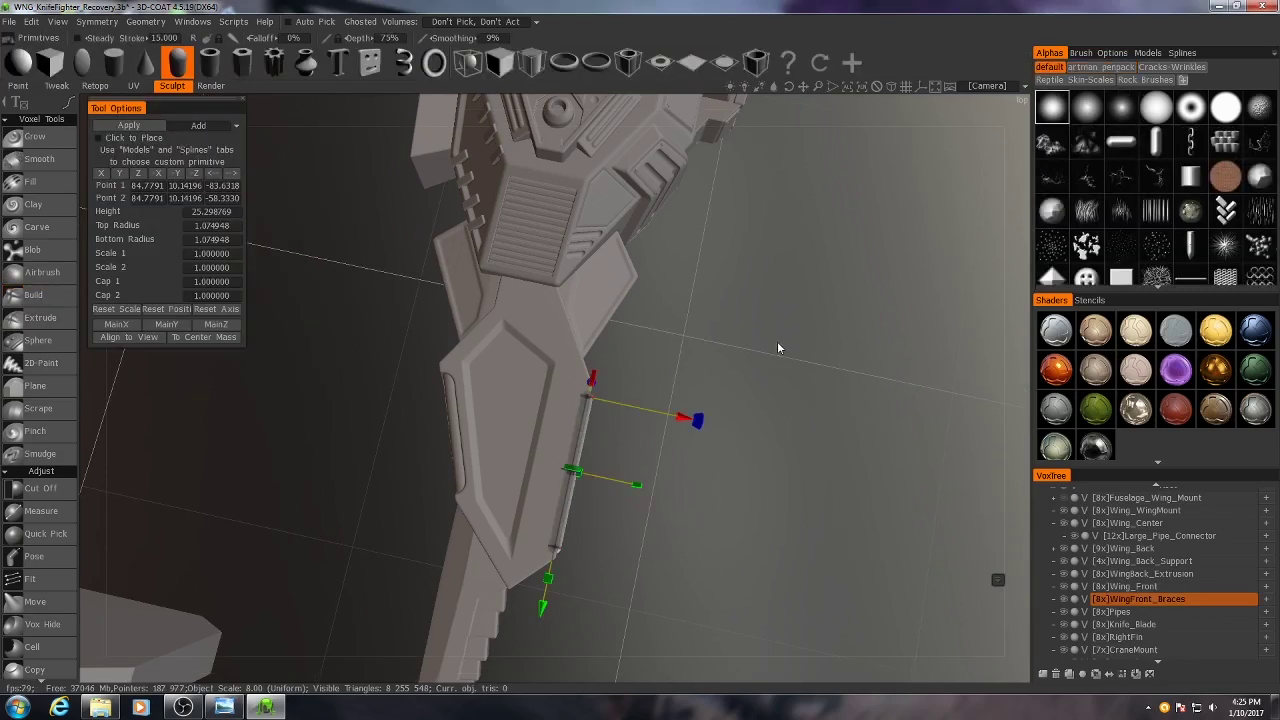
{"action": "left_click", "coordinate": [50, 62]}
{"action": "mouse_move", "coordinate": [620, 460]}
{"action": "left_mouse_down"}
{"action": "mouse_move", "coordinate": [651, 471]}
{"action": "mouse_move", "coordinate": [586, 486]}
{"action": "mouse_move", "coordinate": [638, 495]}
{"action": "left_mouse_up"}
{"action": "left_click_drag", "start_coordinate": [752, 133], "coordinate": [615, 397]}
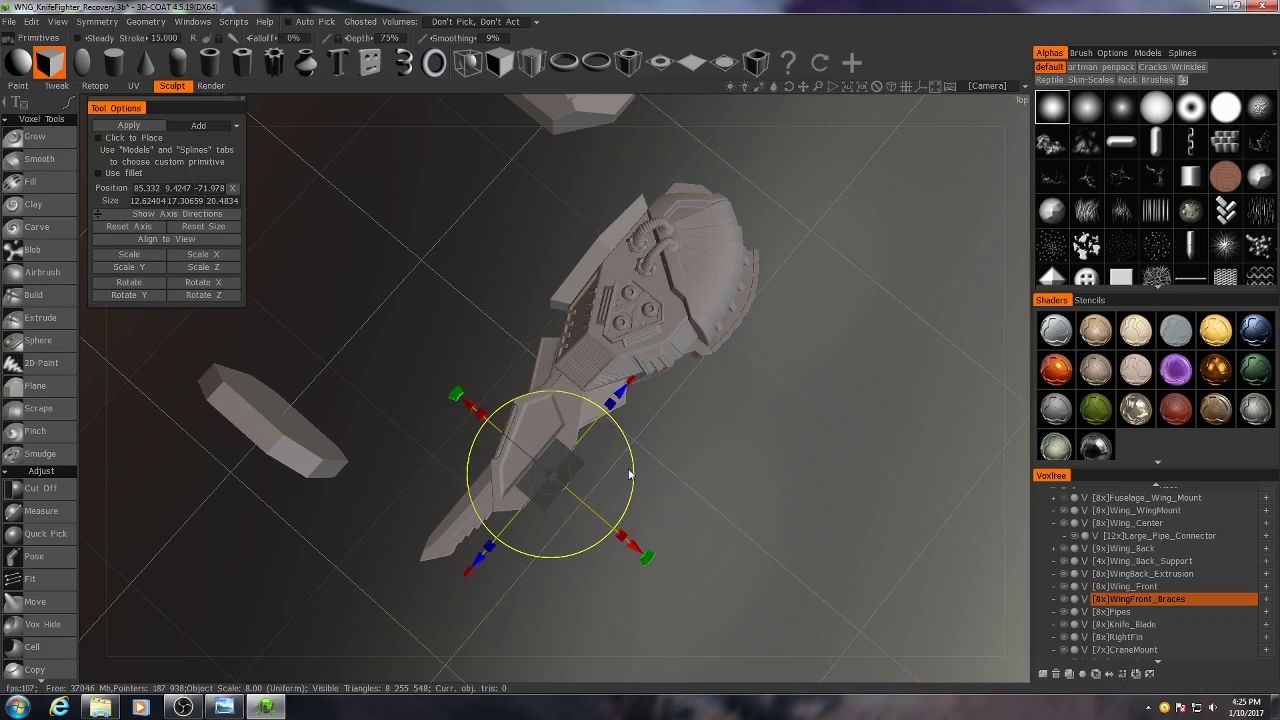
{"action": "left_click_drag", "start_coordinate": [666, 451], "coordinate": [600, 420]}
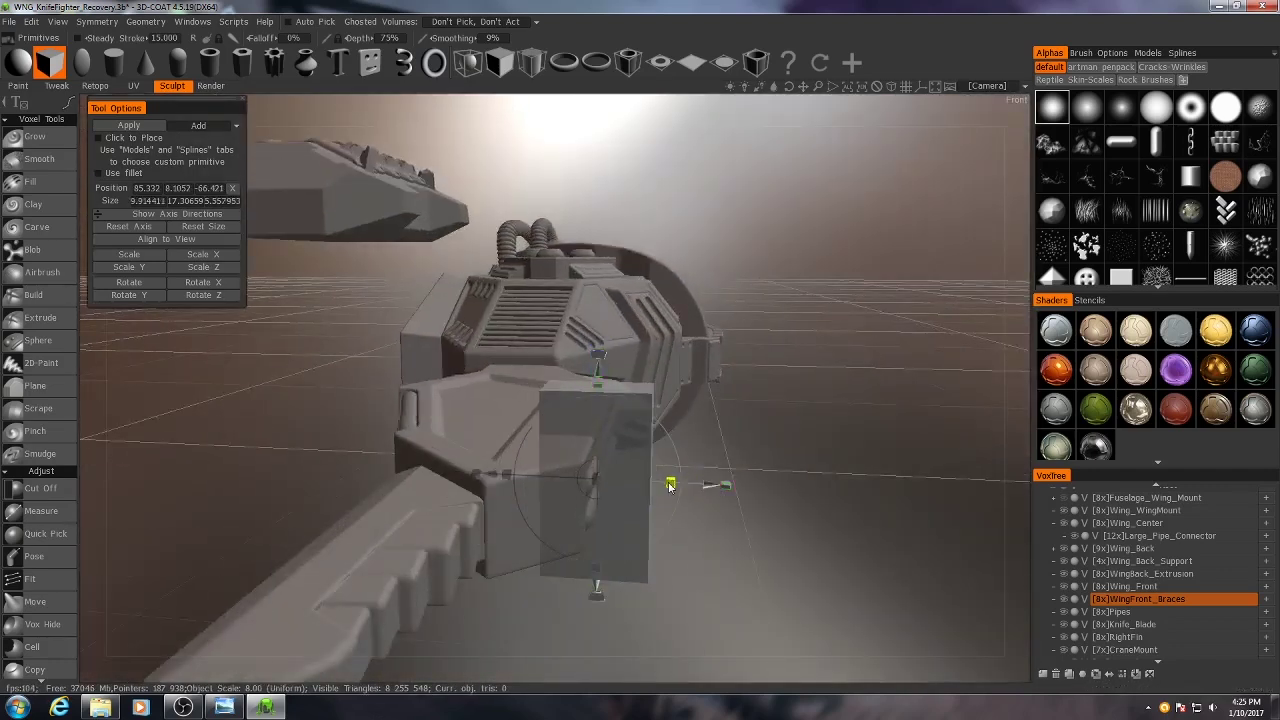
{"action": "mouse_move", "coordinate": [670, 485]}
{"action": "left_mouse_down"}
{"action": "mouse_move", "coordinate": [648, 486]}
{"action": "mouse_move", "coordinate": [704, 490]}
{"action": "mouse_move", "coordinate": [720, 470]}
{"action": "left_mouse_up"}
{"action": "mouse_move", "coordinate": [531, 457]}
{"action": "left_mouse_down"}
{"action": "mouse_move", "coordinate": [520, 457]}
{"action": "mouse_move", "coordinate": [672, 404]}
{"action": "left_mouse_up"}
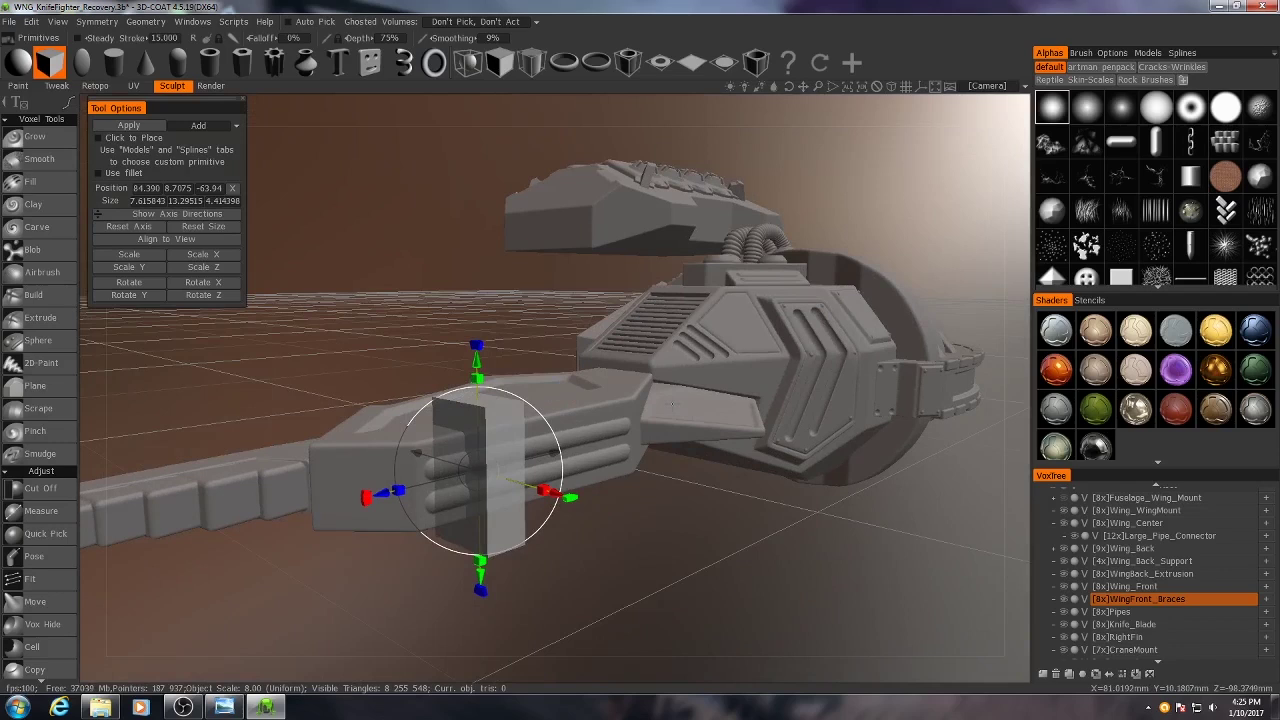
{"action": "mouse_move", "coordinate": [573, 318]}
{"action": "left_mouse_down"}
{"action": "mouse_move", "coordinate": [563, 360]}
{"action": "mouse_move", "coordinate": [628, 377]}
{"action": "left_mouse_up"}
{"action": "scroll", "coordinate": [628, 377], "scroll_direction": "up", "scroll_amount": 3}
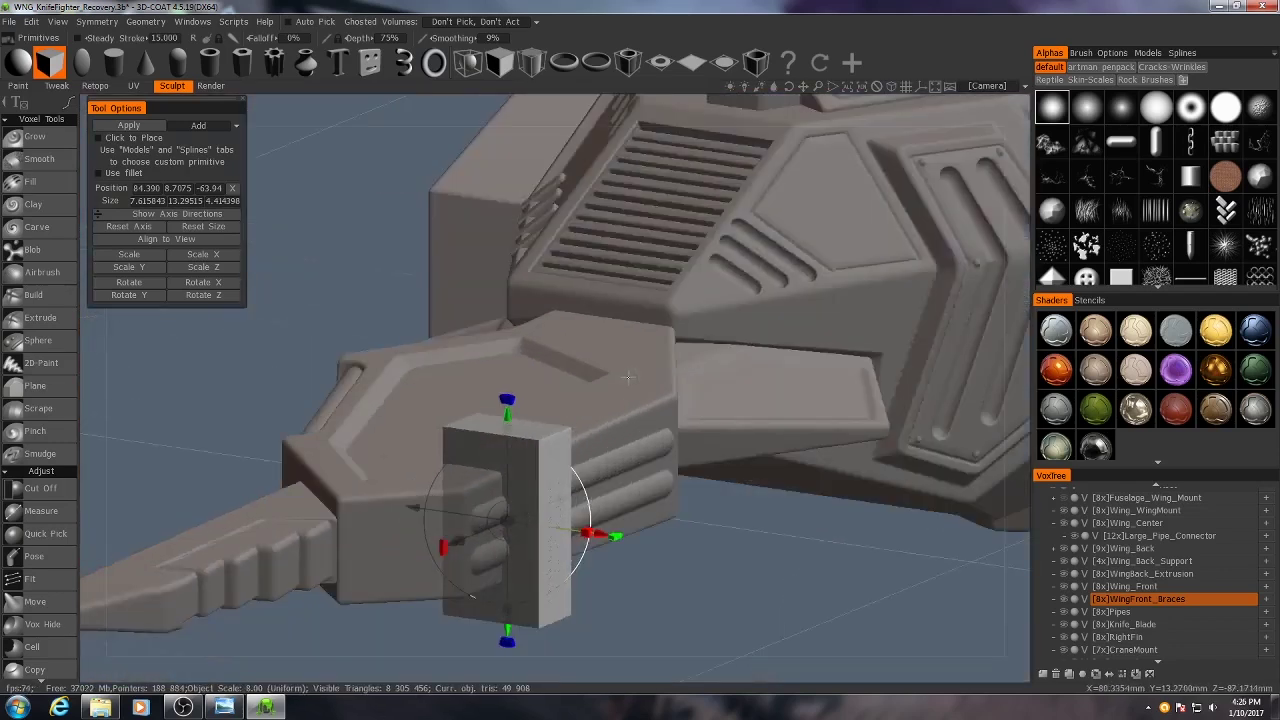
{"action": "key", "text": "KP_1"}
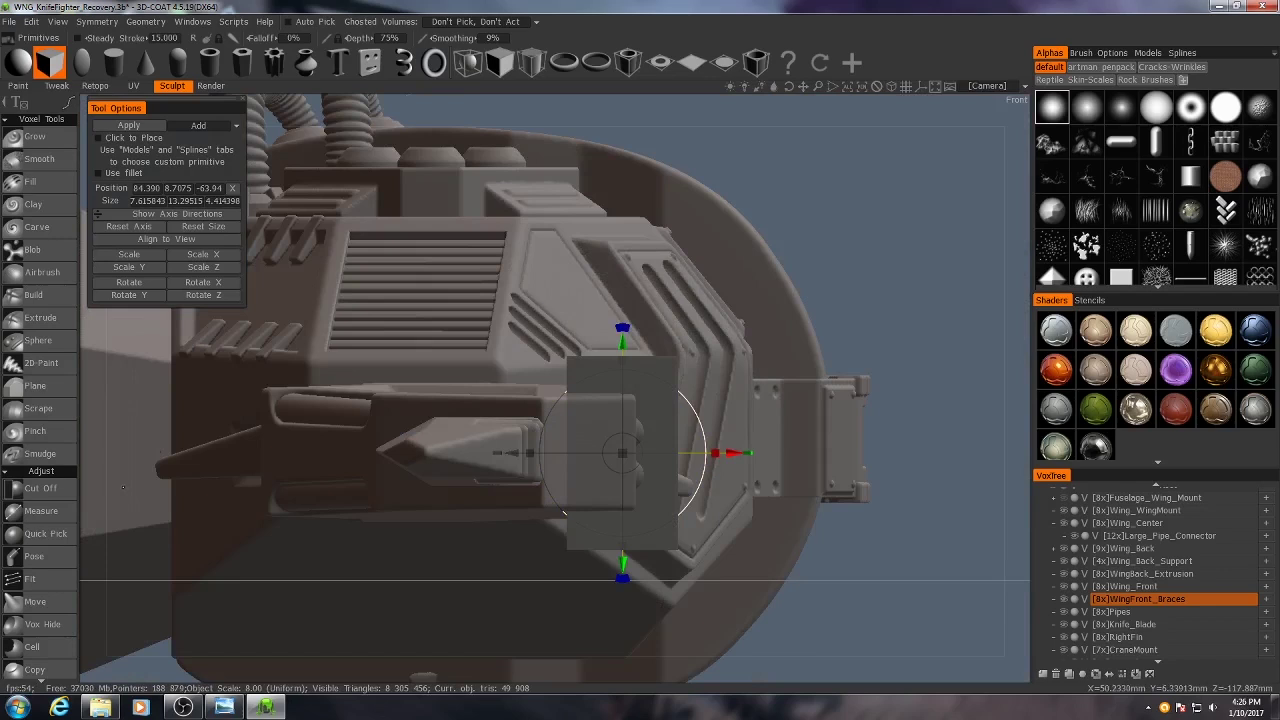
{"action": "left_click", "coordinate": [42, 490]}
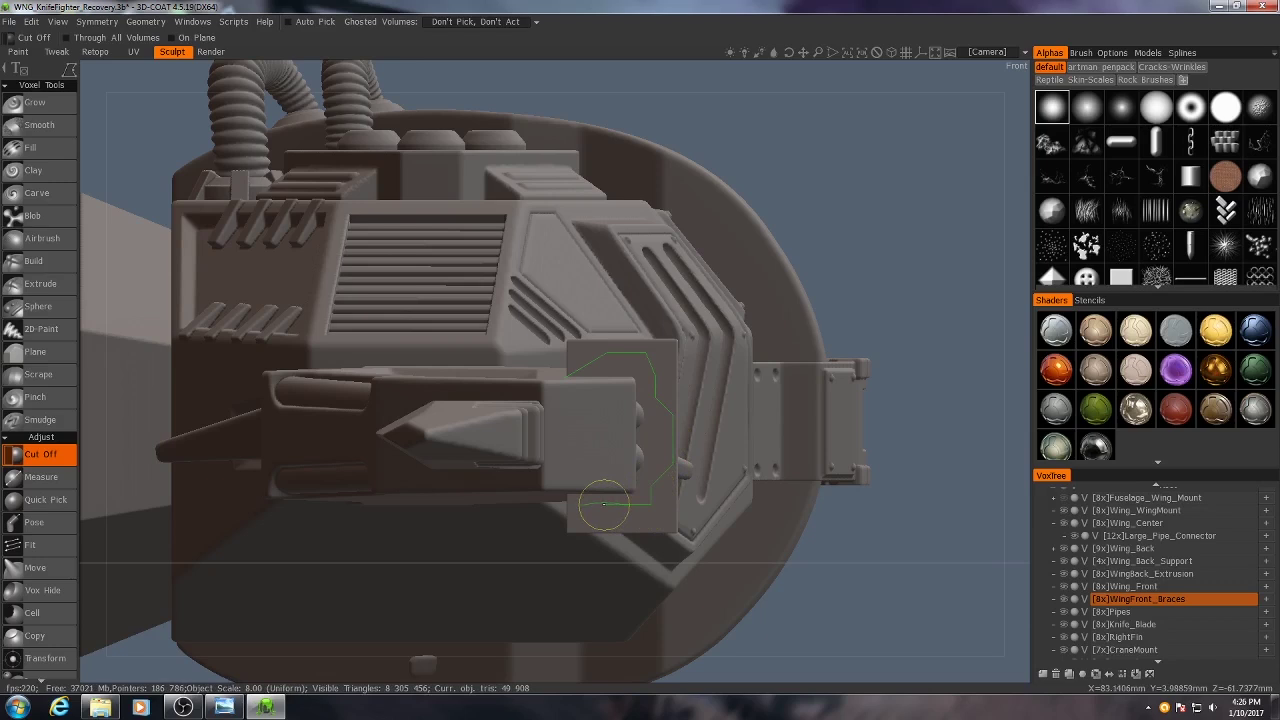
Step: Orbit and zoom to inspect the chamfered brace block
{"action": "mouse_move", "coordinate": [552, 299]}
{"action": "left_mouse_down", "text": "alt"}
{"action": "mouse_move", "coordinate": [500, 424]}
{"action": "mouse_move", "coordinate": [575, 292]}
{"action": "left_mouse_up", "text": "alt"}
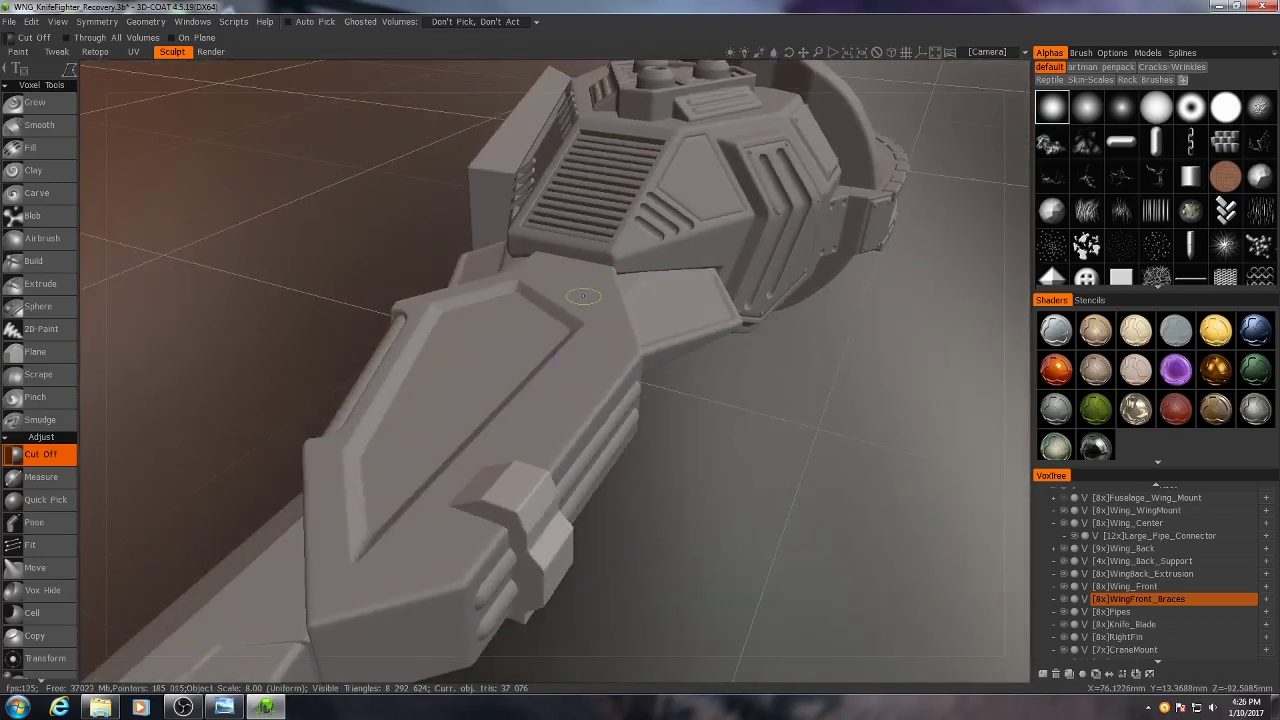
{"action": "scroll", "coordinate": [30, 390], "scroll_direction": "down", "scroll_amount": 2}
{"action": "scroll", "coordinate": [20, 392], "scroll_direction": "down", "scroll_amount": 3}
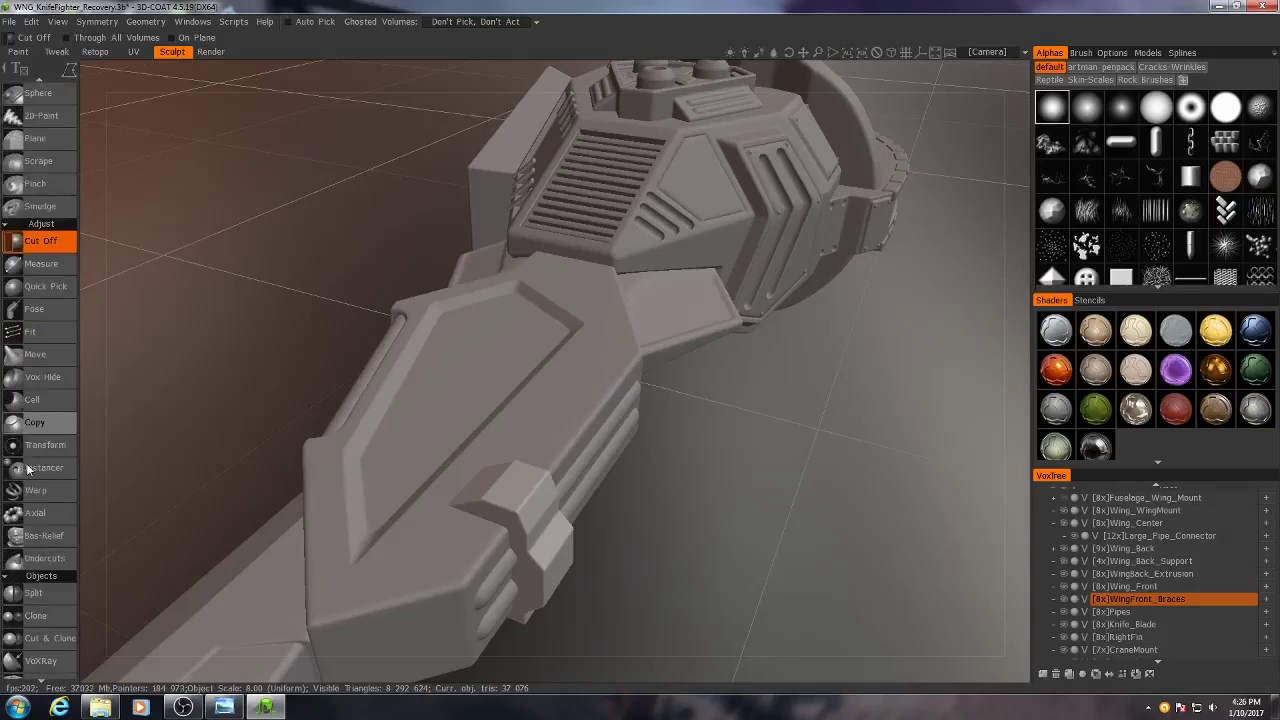
{"action": "scroll", "coordinate": [12, 395], "scroll_direction": "down", "scroll_amount": 2}
{"action": "scroll", "coordinate": [10, 395], "scroll_direction": "down", "scroll_amount": 3}
{"action": "scroll", "coordinate": [12, 385], "scroll_direction": "up", "scroll_amount": 3}
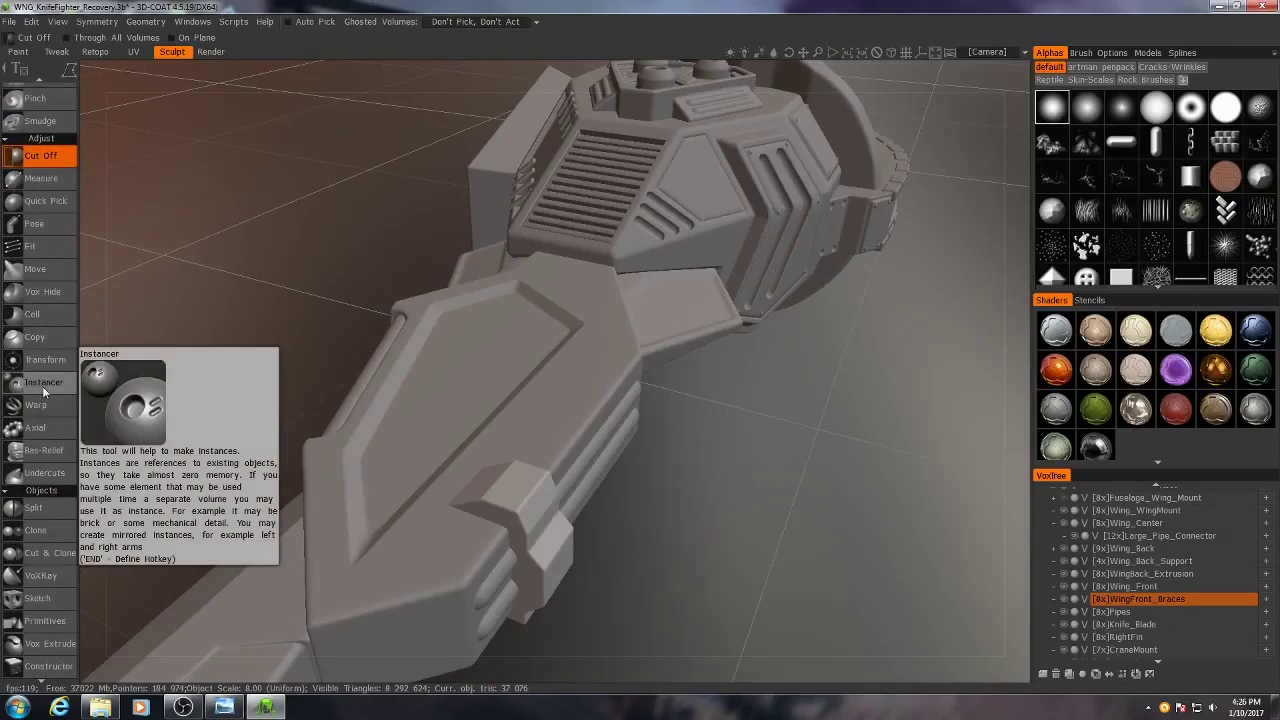
Step: Create two Instancer copies of the brace and slide them along the wing
{"action": "left_click", "coordinate": [43, 385]}
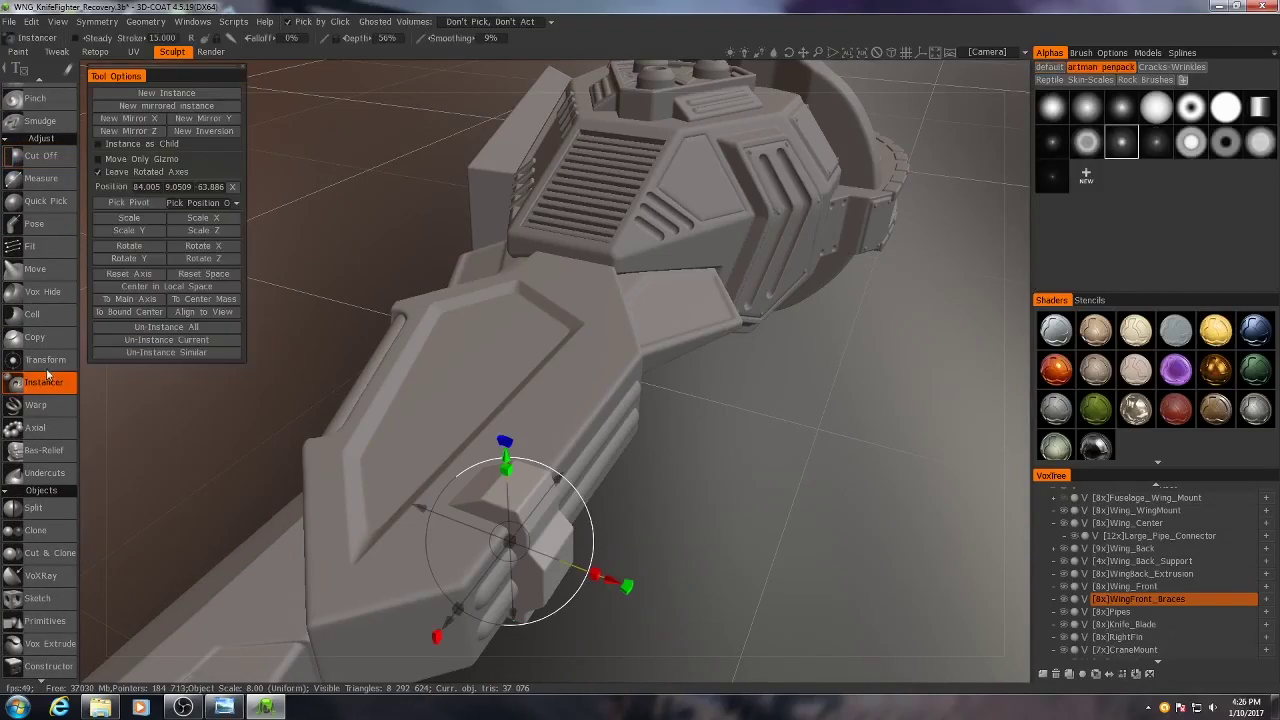
{"action": "left_click", "coordinate": [162, 94]}
{"action": "mouse_move", "coordinate": [630, 452]}
{"action": "left_mouse_down", "text": "alt"}
{"action": "mouse_move", "coordinate": [490, 462]}
{"action": "mouse_move", "coordinate": [690, 413]}
{"action": "mouse_move", "coordinate": [593, 437]}
{"action": "left_mouse_up", "text": "alt"}
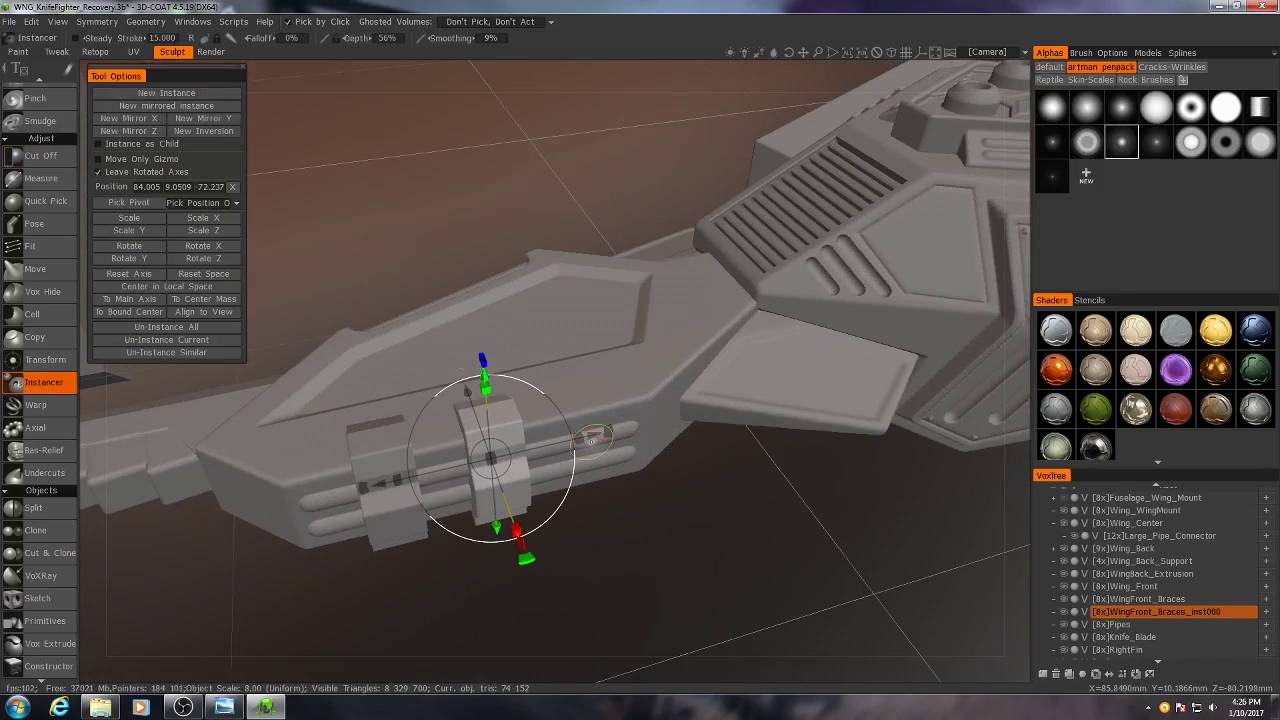
{"action": "left_click", "coordinate": [148, 93]}
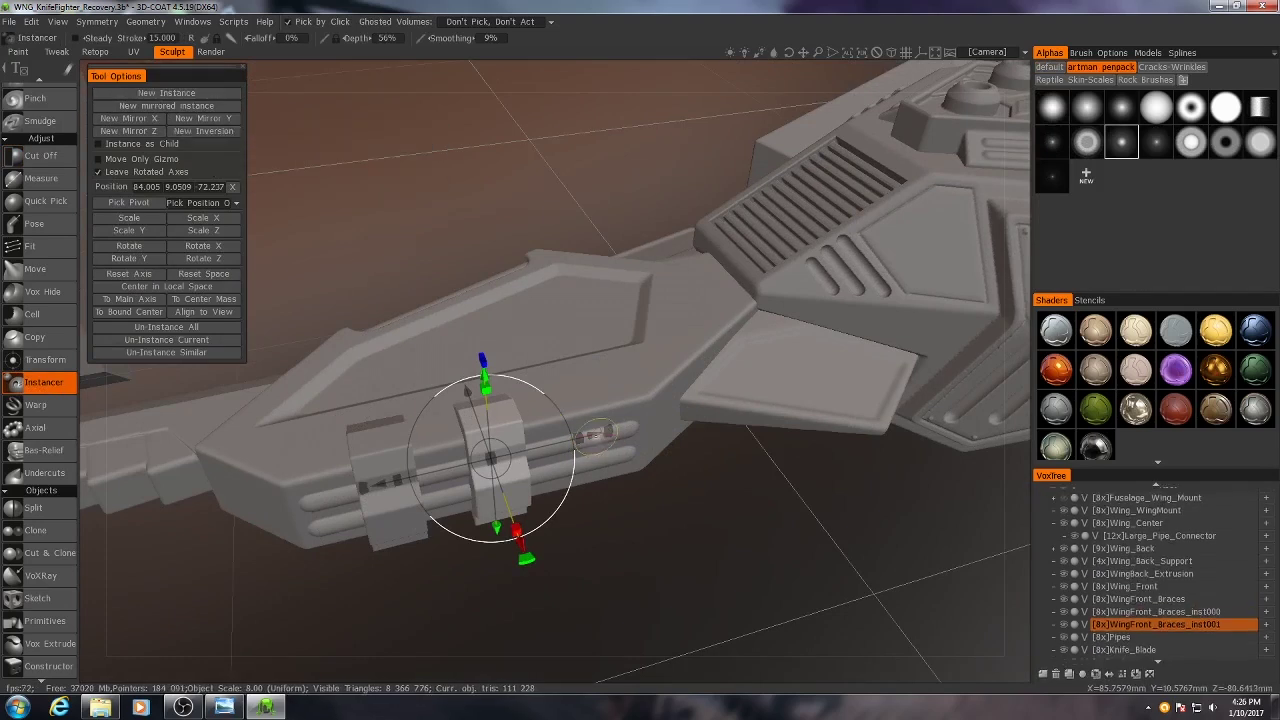
{"action": "mouse_move", "coordinate": [593, 437]}
{"action": "left_mouse_down"}
{"action": "mouse_move", "coordinate": [693, 433]}
{"action": "mouse_move", "coordinate": [355, 474]}
{"action": "left_mouse_up"}
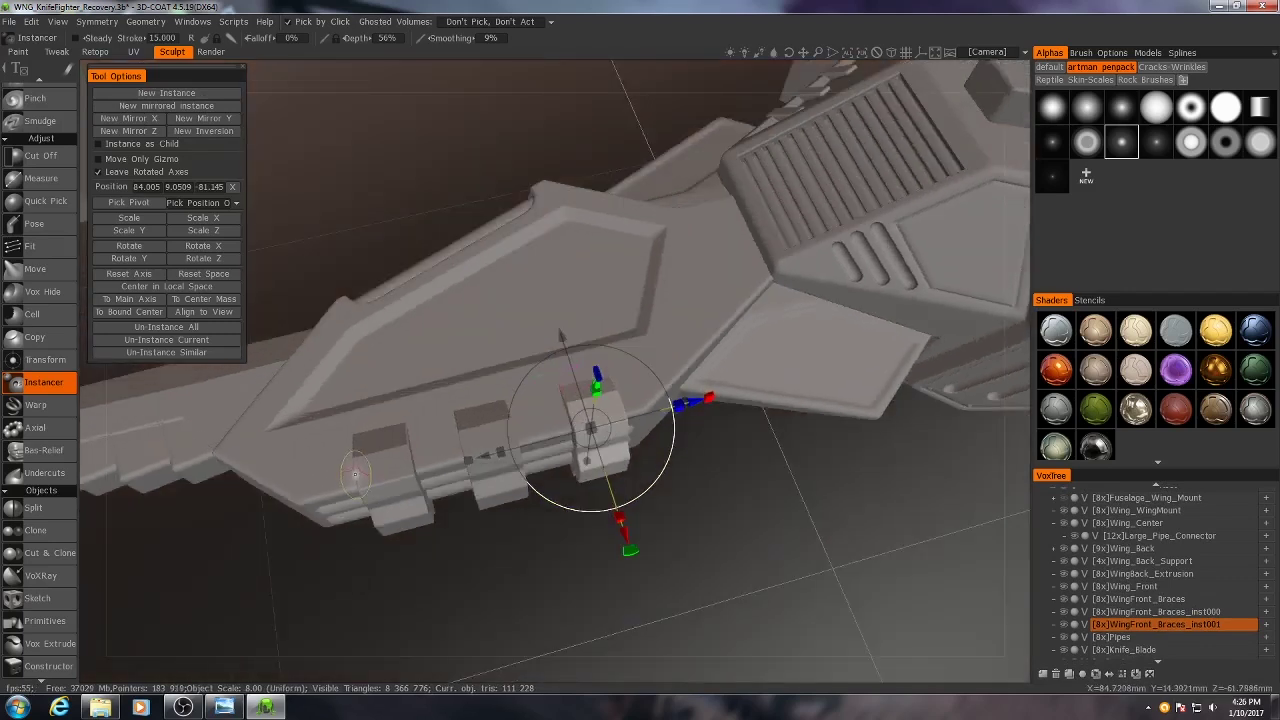
{"action": "left_click_drag", "start_coordinate": [433, 537], "coordinate": [620, 575]}
Step: Nudge the original and both instance braces for even spacing along the wing front
{"action": "left_click", "coordinate": [1125, 587]}
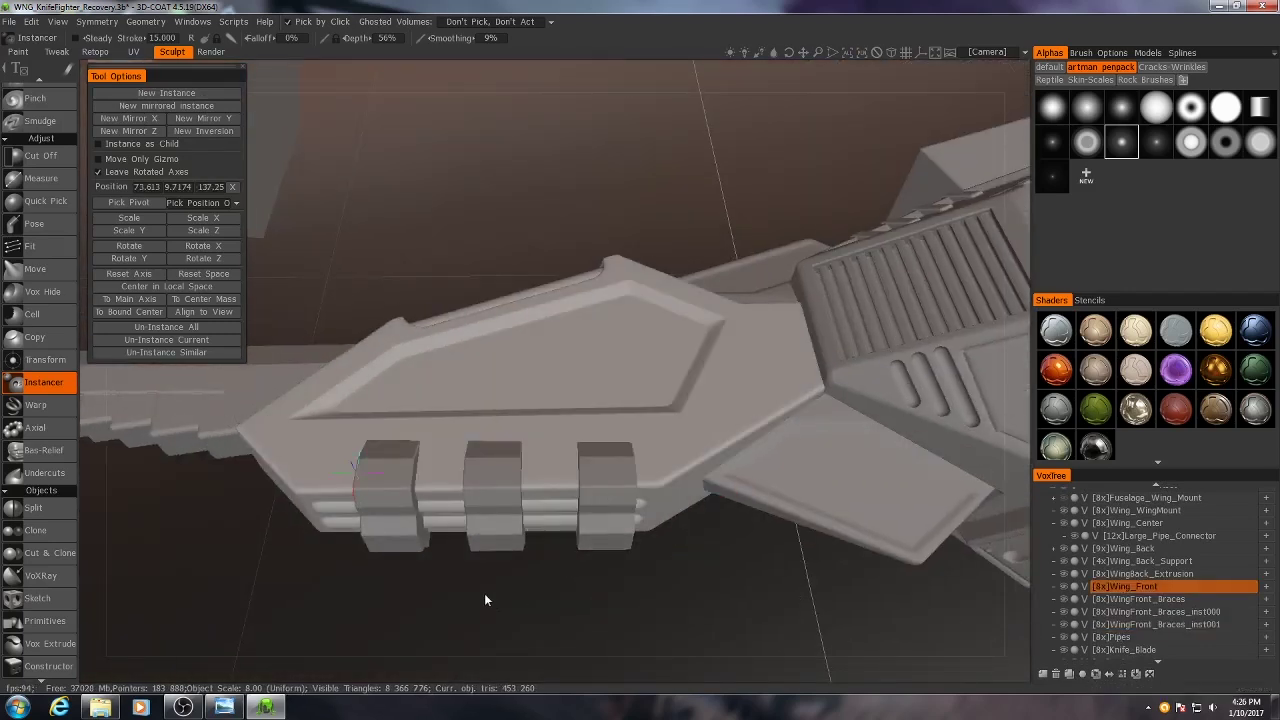
{"action": "left_click", "coordinate": [1140, 598]}
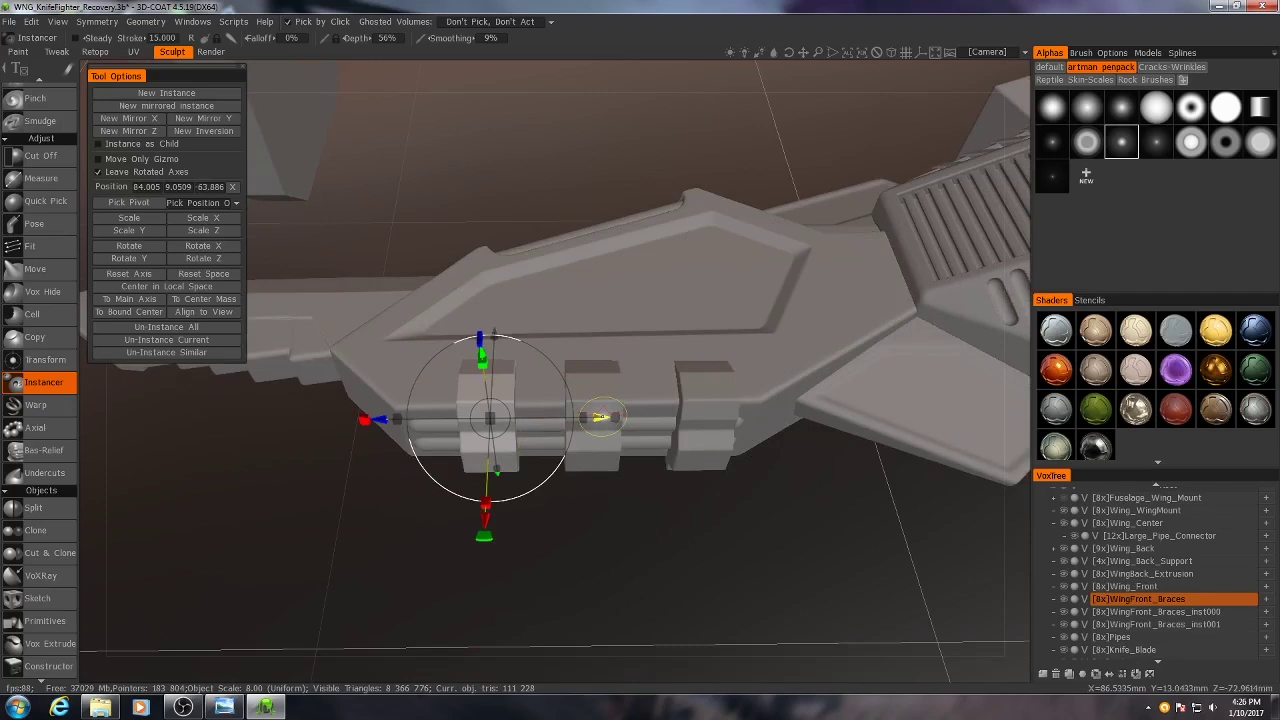
{"action": "left_click_drag", "start_coordinate": [600, 417], "coordinate": [580, 420]}
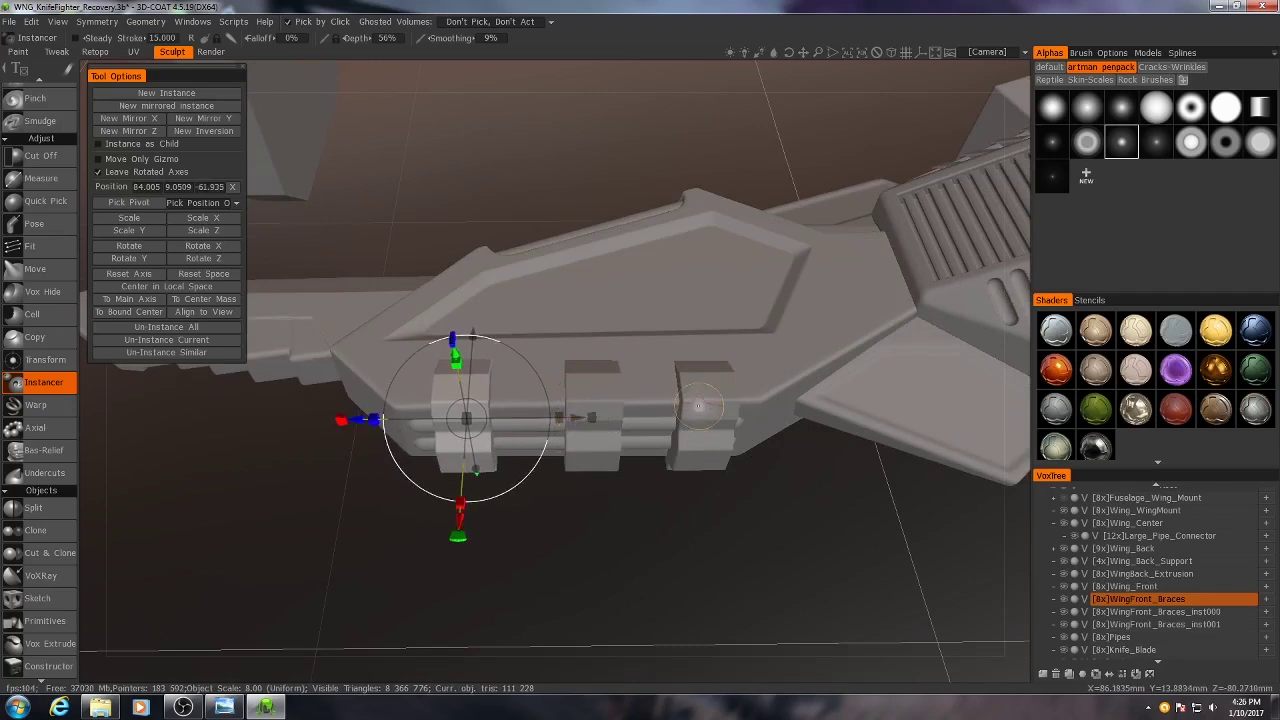
{"action": "left_click", "coordinate": [603, 385]}
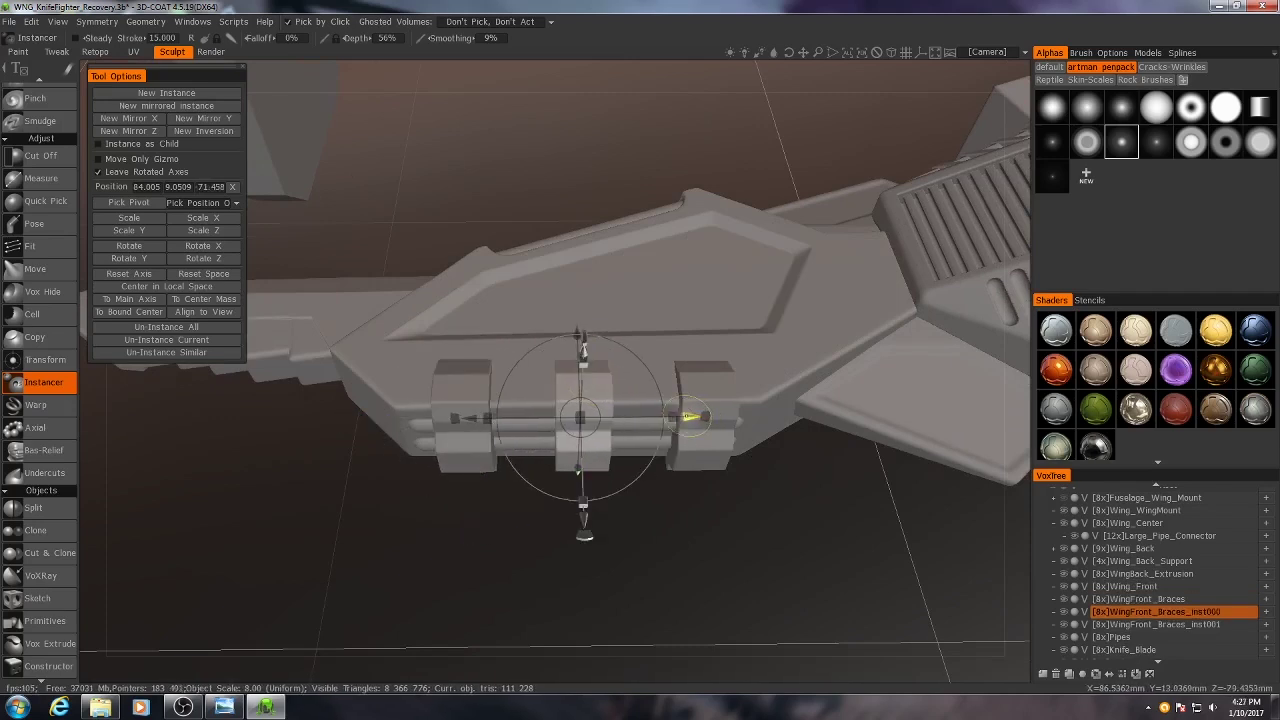
{"action": "left_click_drag", "start_coordinate": [700, 417], "coordinate": [686, 417]}
{"action": "left_click", "coordinate": [710, 395]}
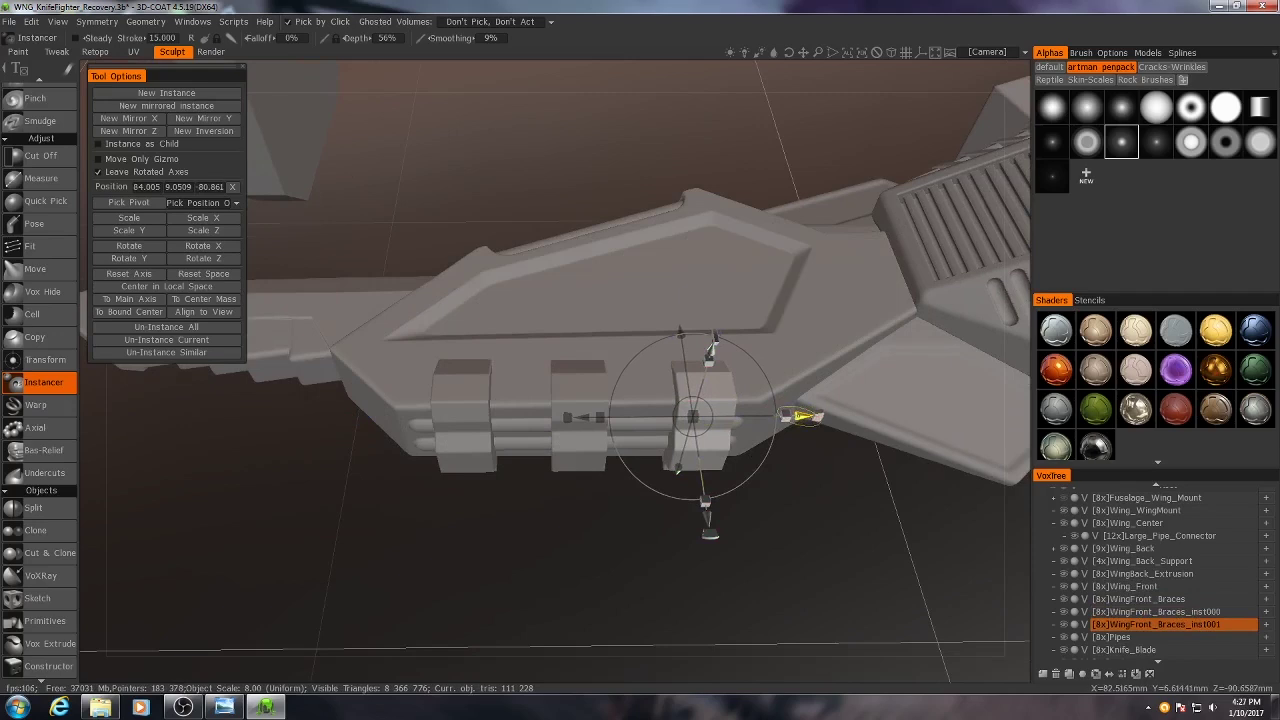
{"action": "left_click_drag", "start_coordinate": [815, 415], "coordinate": [805, 422]}
{"action": "mouse_move", "coordinate": [560, 520]}
{"action": "left_mouse_down"}
{"action": "mouse_move", "coordinate": [475, 497]}
{"action": "mouse_move", "coordinate": [488, 484]}
{"action": "left_mouse_up"}
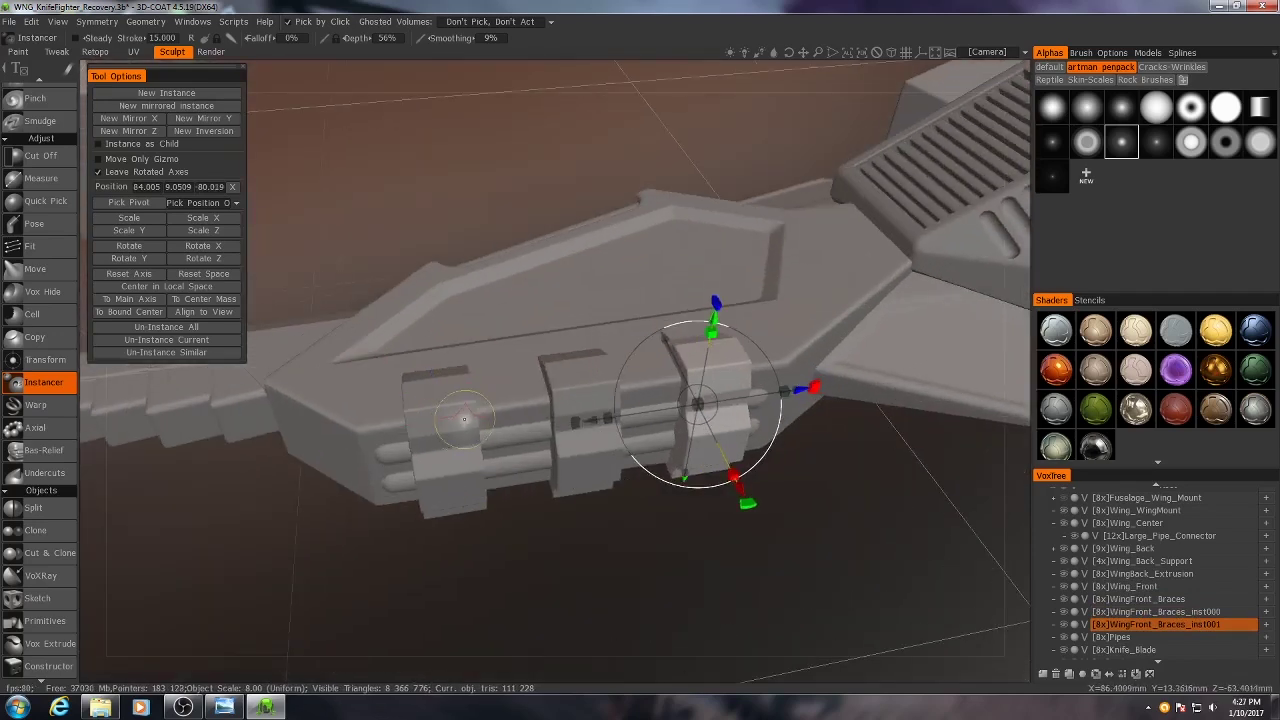
{"action": "scroll", "coordinate": [40, 260], "scroll_direction": "up", "scroll_amount": 3}
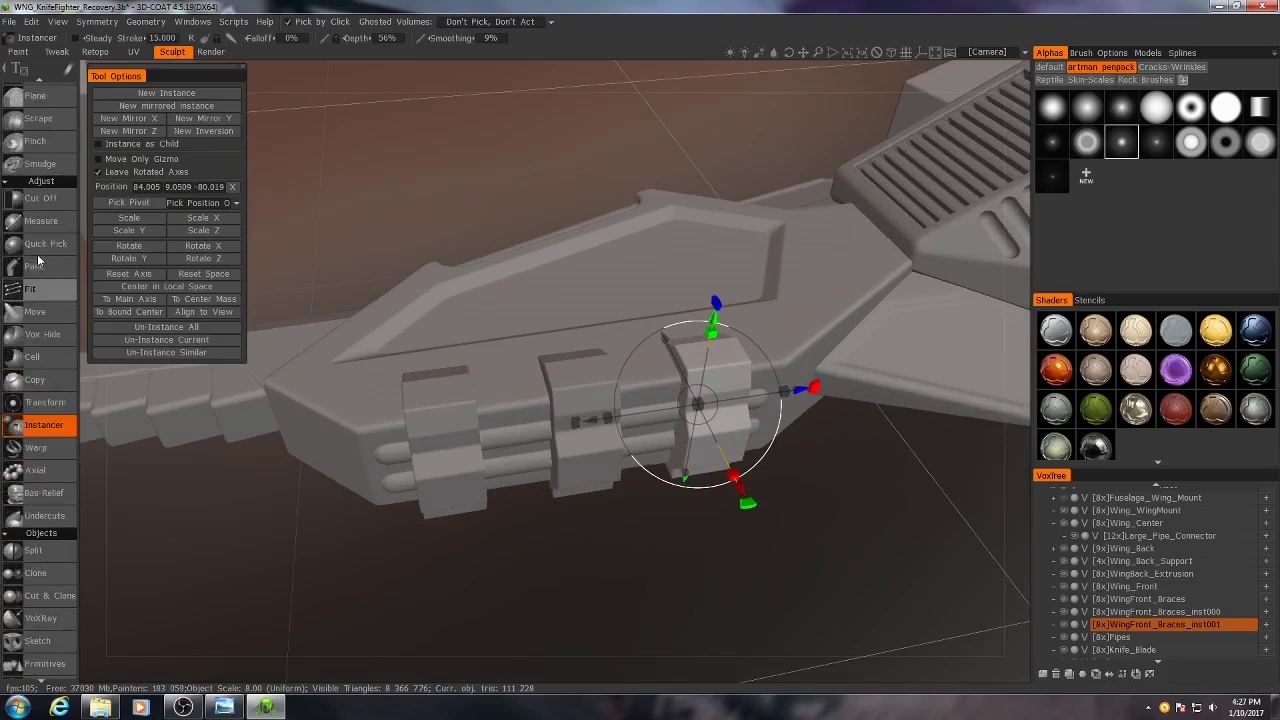
{"action": "scroll", "coordinate": [40, 260], "scroll_direction": "up", "scroll_amount": 3}
Step: Switch to the Extrude tool and view the braces from several angles
{"action": "left_click", "coordinate": [47, 285]}
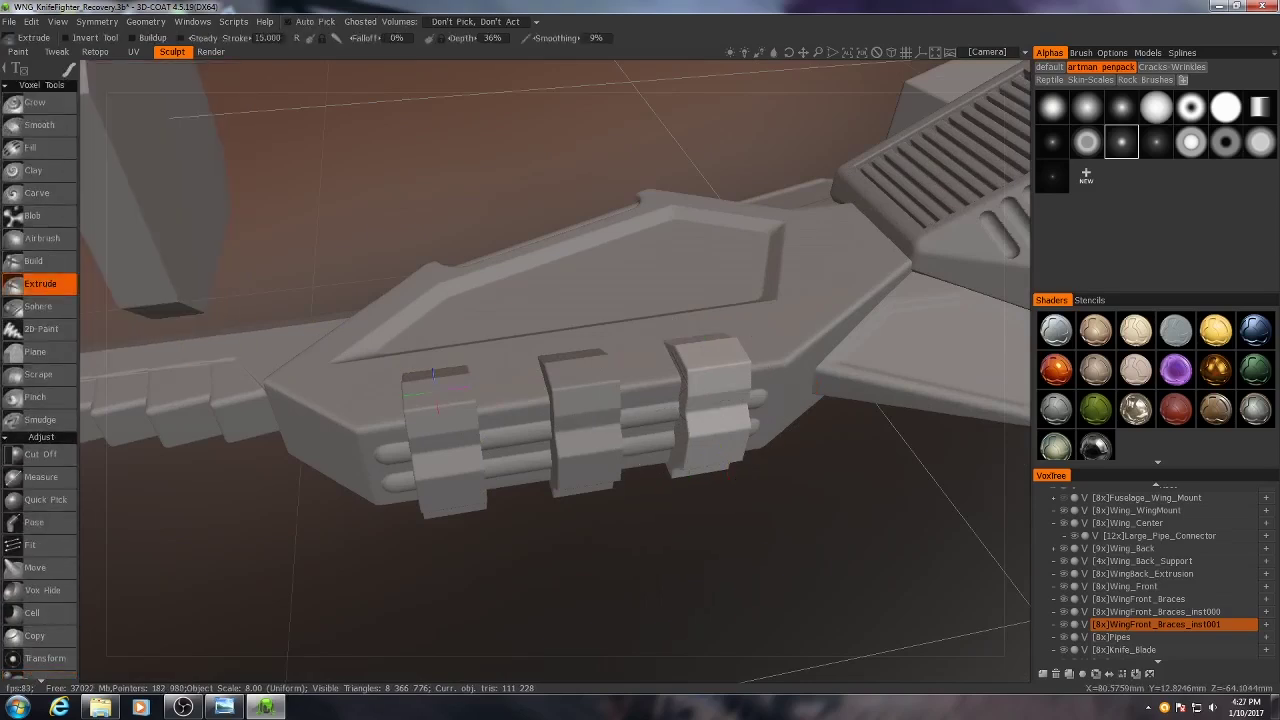
{"action": "scroll", "coordinate": [433, 375], "scroll_direction": "up", "scroll_amount": 3}
{"action": "scroll", "coordinate": [433, 375], "scroll_direction": "up", "scroll_amount": 2}
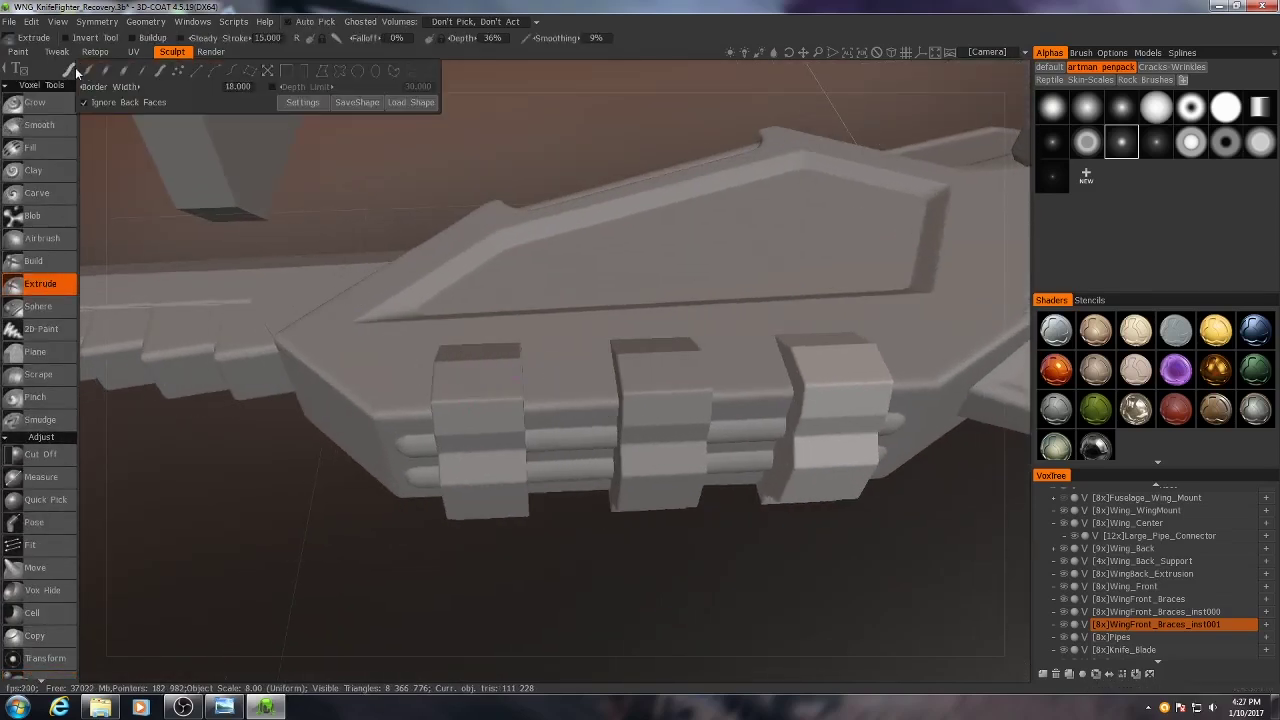
{"action": "middle_click_drag", "start_coordinate": [700, 300], "coordinate": [408, 460]}
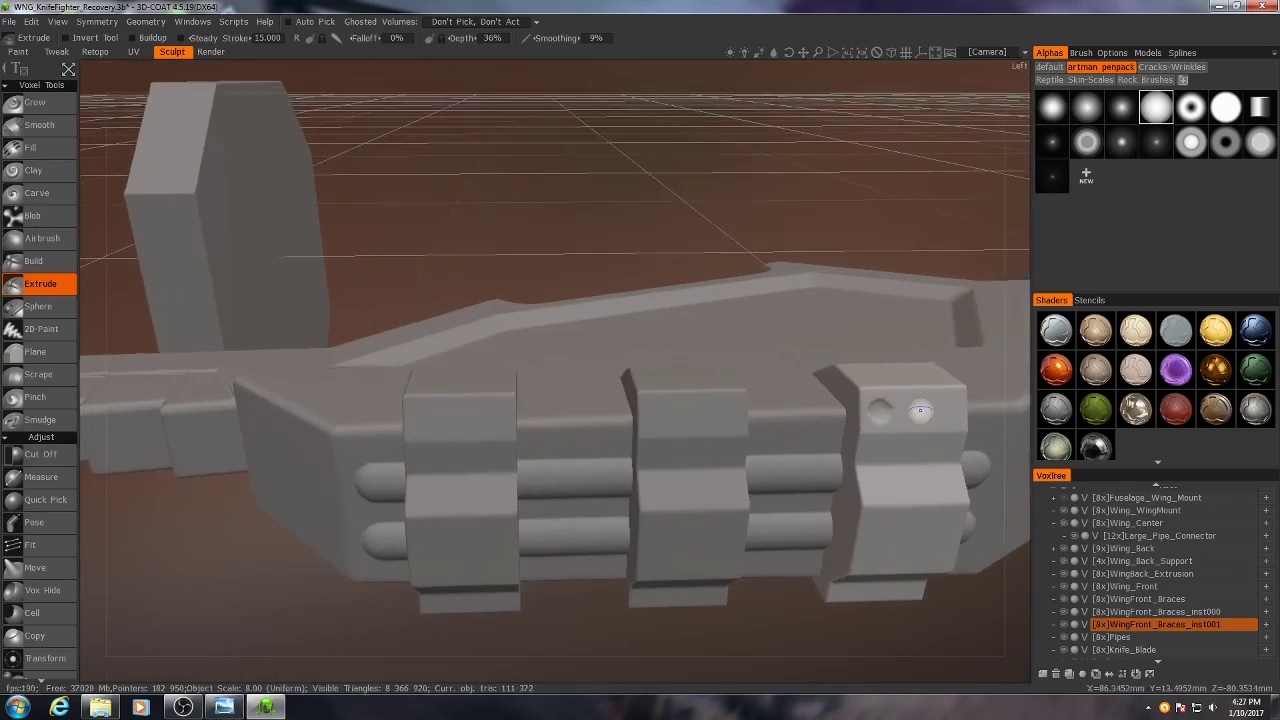
{"action": "middle_click_drag", "start_coordinate": [952, 411], "coordinate": [770, 472]}
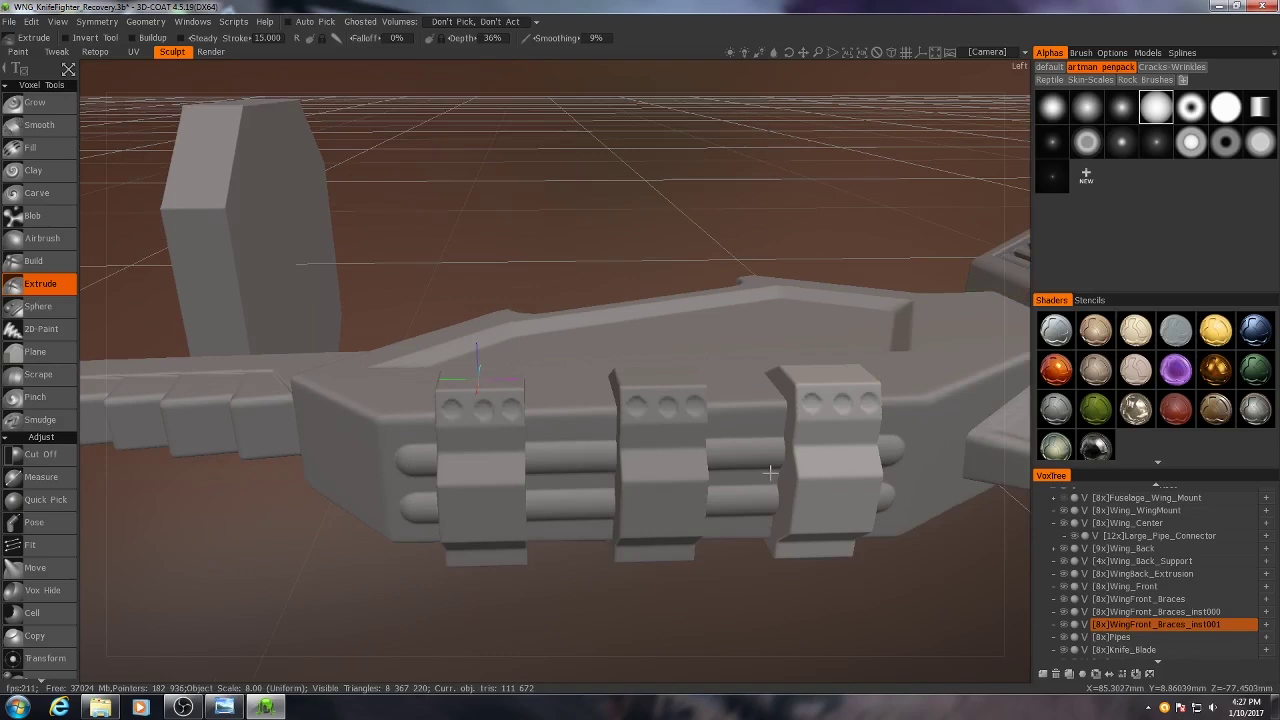
{"action": "middle_click_drag", "start_coordinate": [698, 422], "coordinate": [545, 400]}
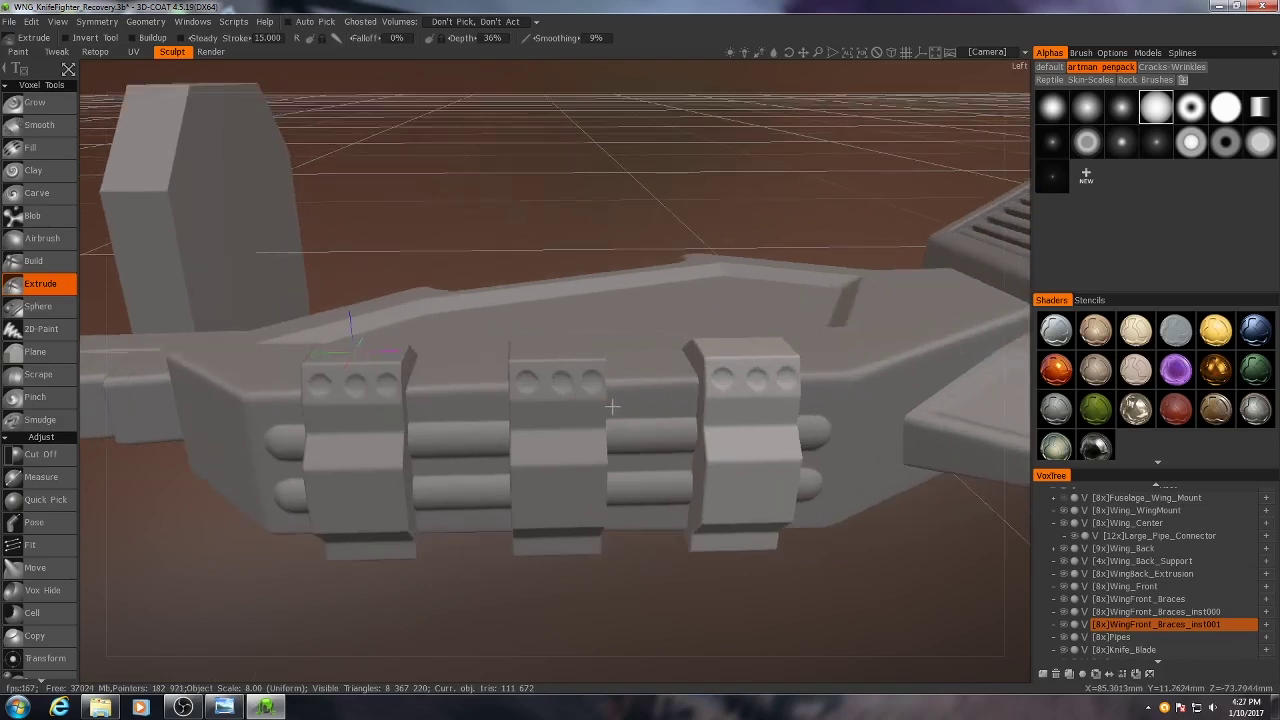
{"action": "scroll", "coordinate": [613, 410], "scroll_direction": "up", "scroll_amount": 3}
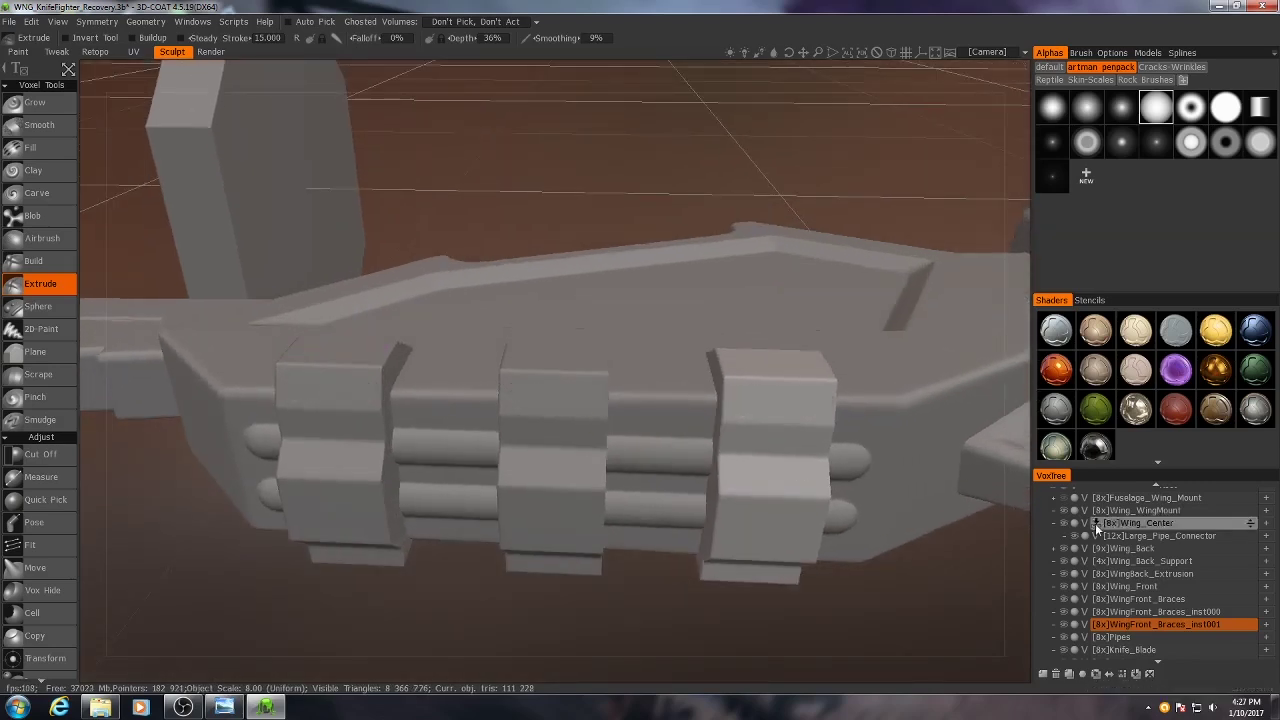
Step: Reselect WingFront_Braces and inspect the recessed braces from a high oblique view
{"action": "left_click", "coordinate": [1120, 586]}
{"action": "middle_click_drag", "start_coordinate": [622, 486], "coordinate": [700, 470]}
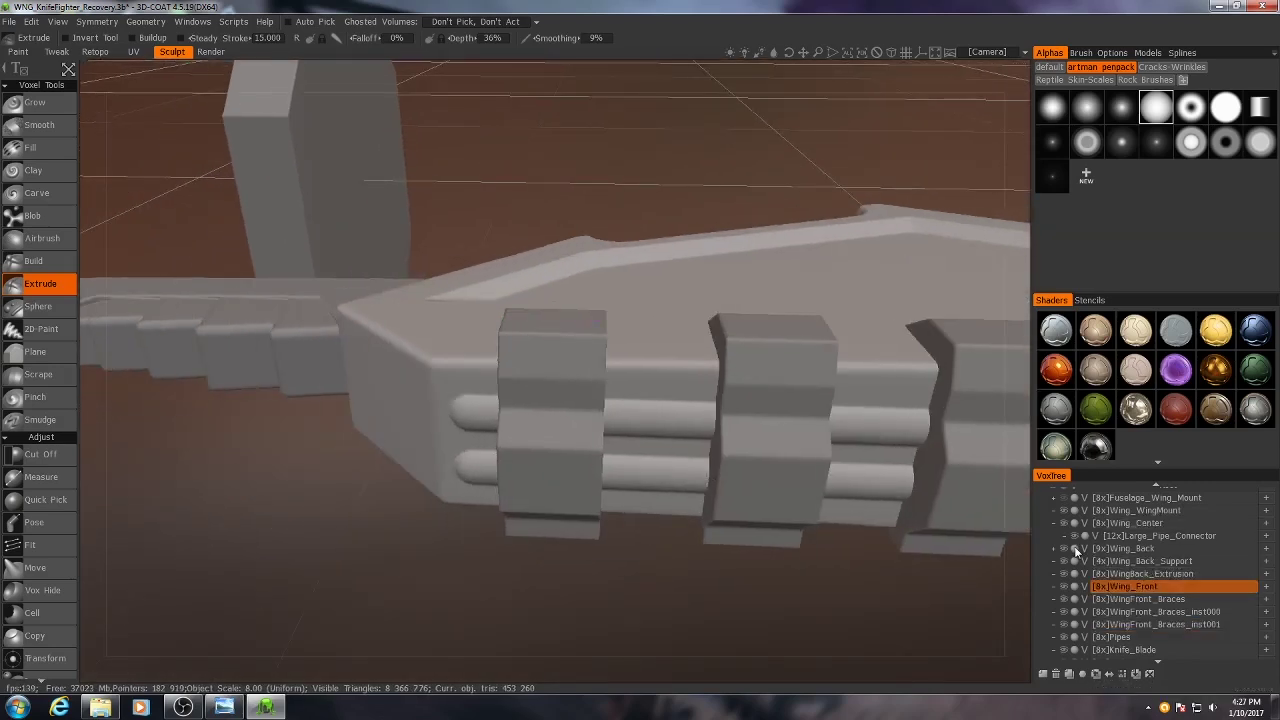
{"action": "left_click", "coordinate": [1139, 598]}
{"action": "middle_click_drag", "start_coordinate": [520, 360], "coordinate": [599, 342]}
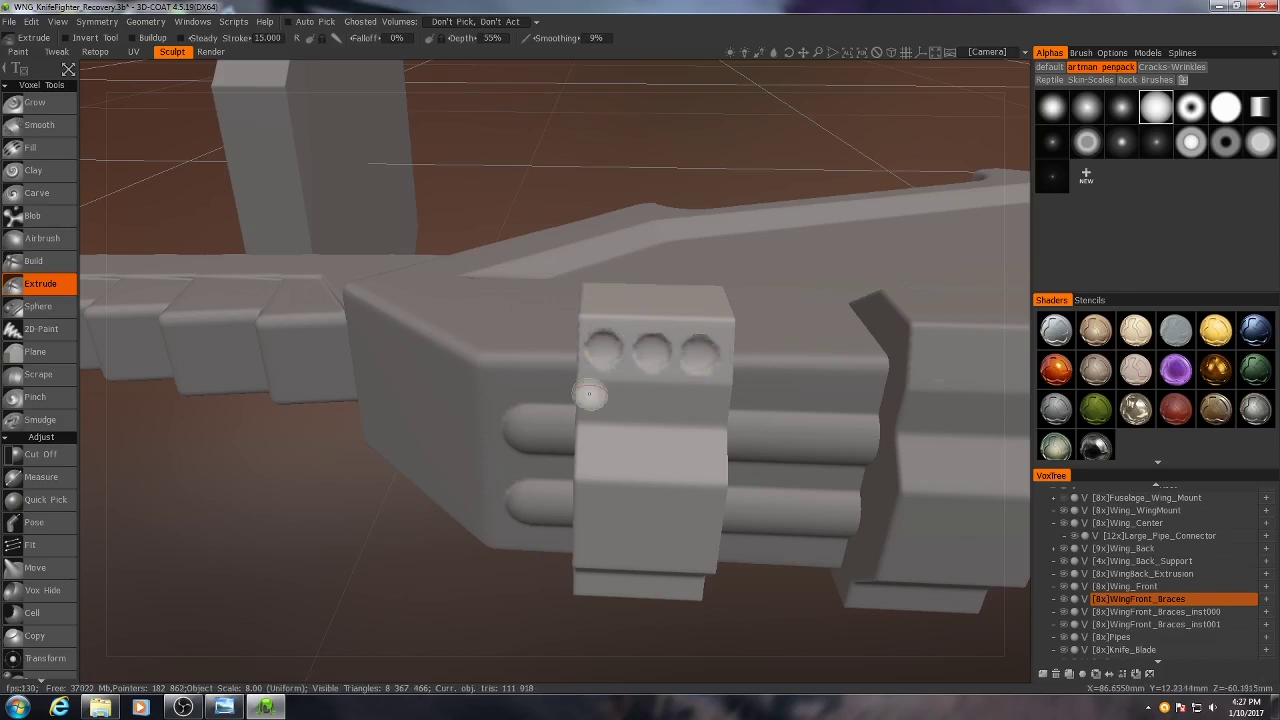
{"action": "scroll", "coordinate": [589, 395], "scroll_direction": "down", "scroll_amount": 3}
{"action": "scroll", "coordinate": [589, 395], "scroll_direction": "down", "scroll_amount": 3}
{"action": "mouse_move", "coordinate": [589, 395]}
{"action": "middle_mouse_down"}
{"action": "mouse_move", "coordinate": [470, 468]}
{"action": "mouse_move", "coordinate": [349, 477]}
{"action": "mouse_move", "coordinate": [458, 421]}
{"action": "mouse_move", "coordinate": [728, 500]}
{"action": "middle_mouse_up"}
{"action": "scroll", "coordinate": [458, 421], "scroll_direction": "up", "scroll_amount": 2}
{"action": "scroll", "coordinate": [458, 421], "scroll_direction": "up", "scroll_amount": 2}
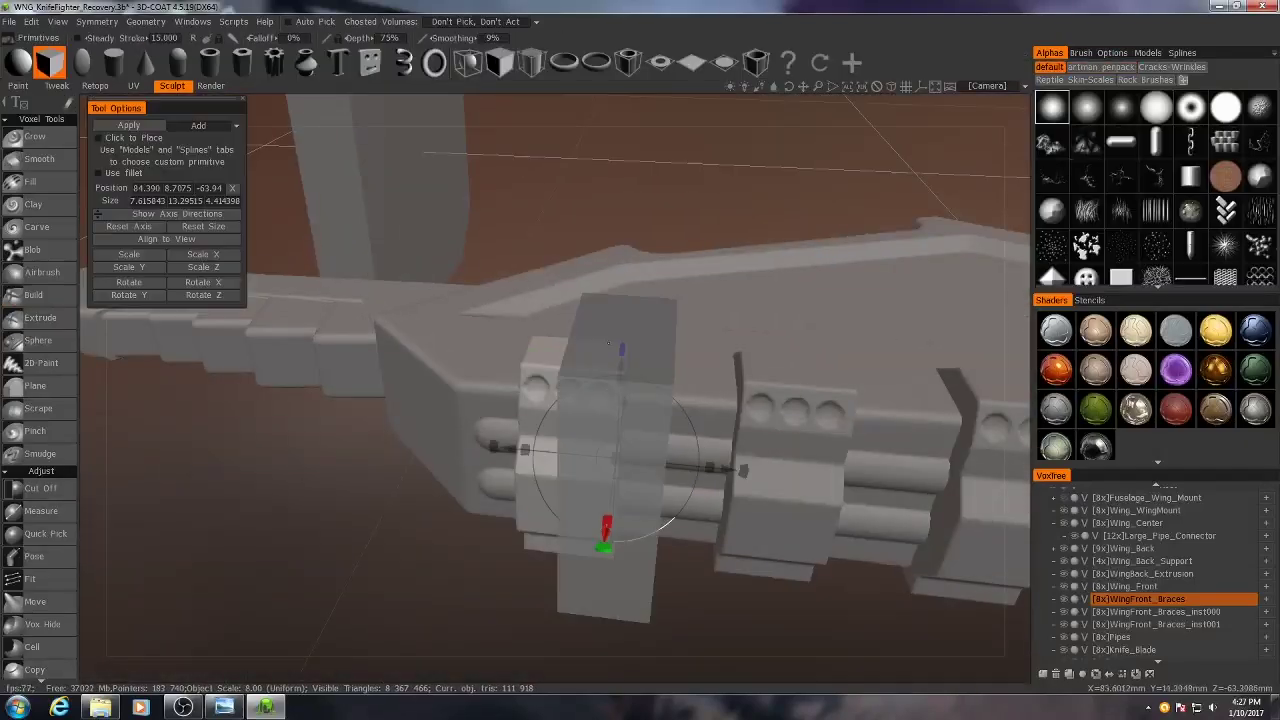
{"action": "scroll", "coordinate": [716, 281], "scroll_direction": "up", "scroll_amount": 2}
Step: Orbit to an oblique view of the subtract cube placed over the brace
{"action": "scroll", "coordinate": [716, 281], "scroll_direction": "up", "scroll_amount": 3}
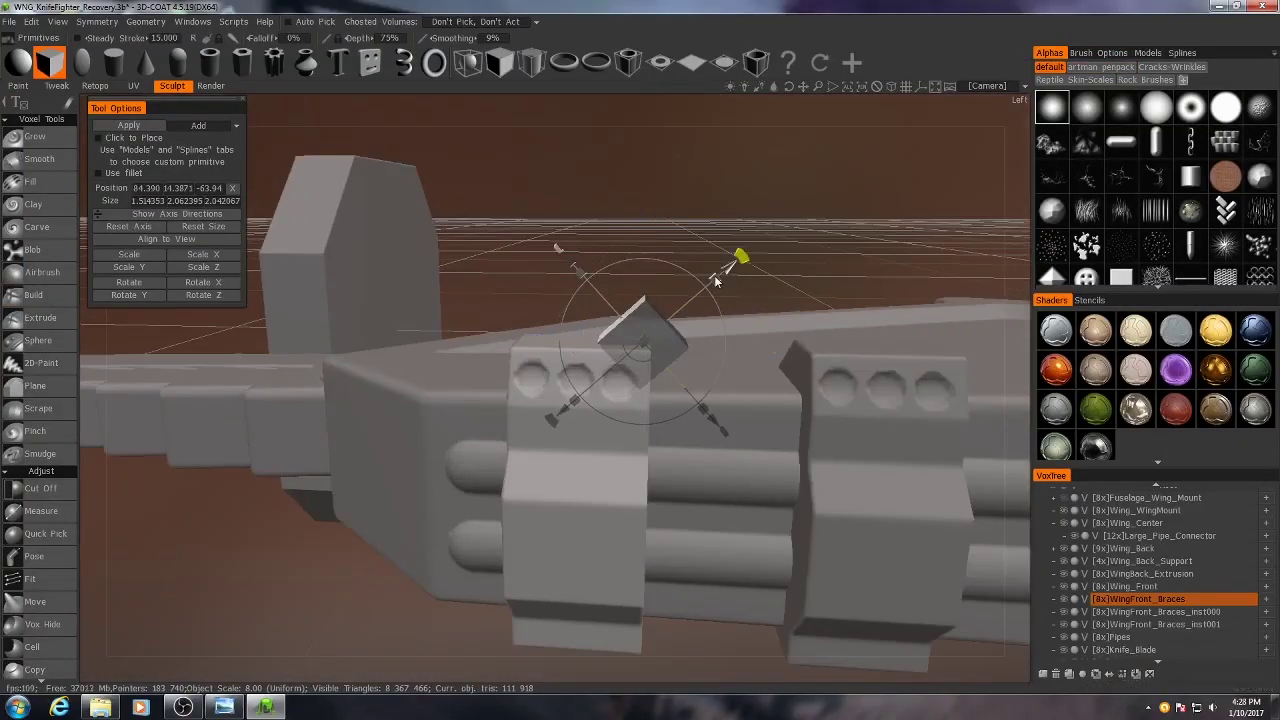
{"action": "mouse_move", "coordinate": [716, 281]}
{"action": "middle_mouse_down"}
{"action": "mouse_move", "coordinate": [737, 414]}
{"action": "mouse_move", "coordinate": [841, 545]}
{"action": "mouse_move", "coordinate": [745, 277]}
{"action": "mouse_move", "coordinate": [737, 400]}
{"action": "mouse_move", "coordinate": [600, 443]}
{"action": "middle_mouse_up"}
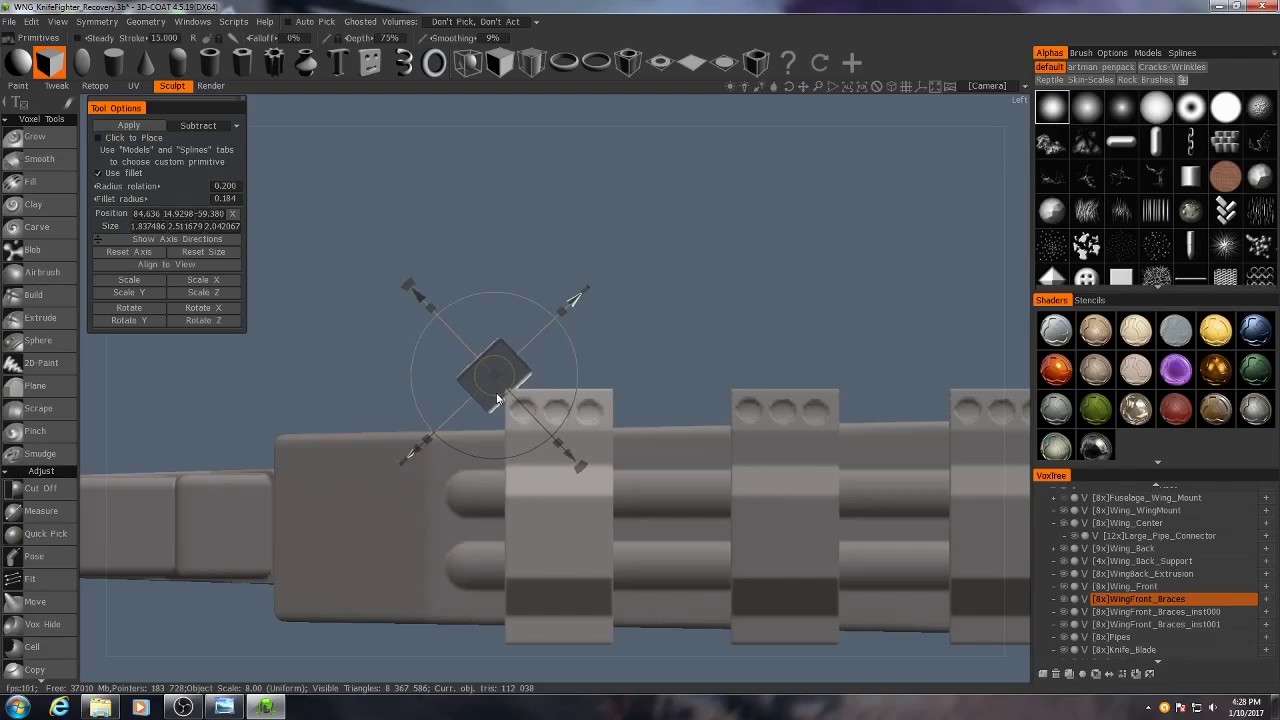
{"action": "middle_click_drag", "start_coordinate": [497, 398], "coordinate": [663, 466]}
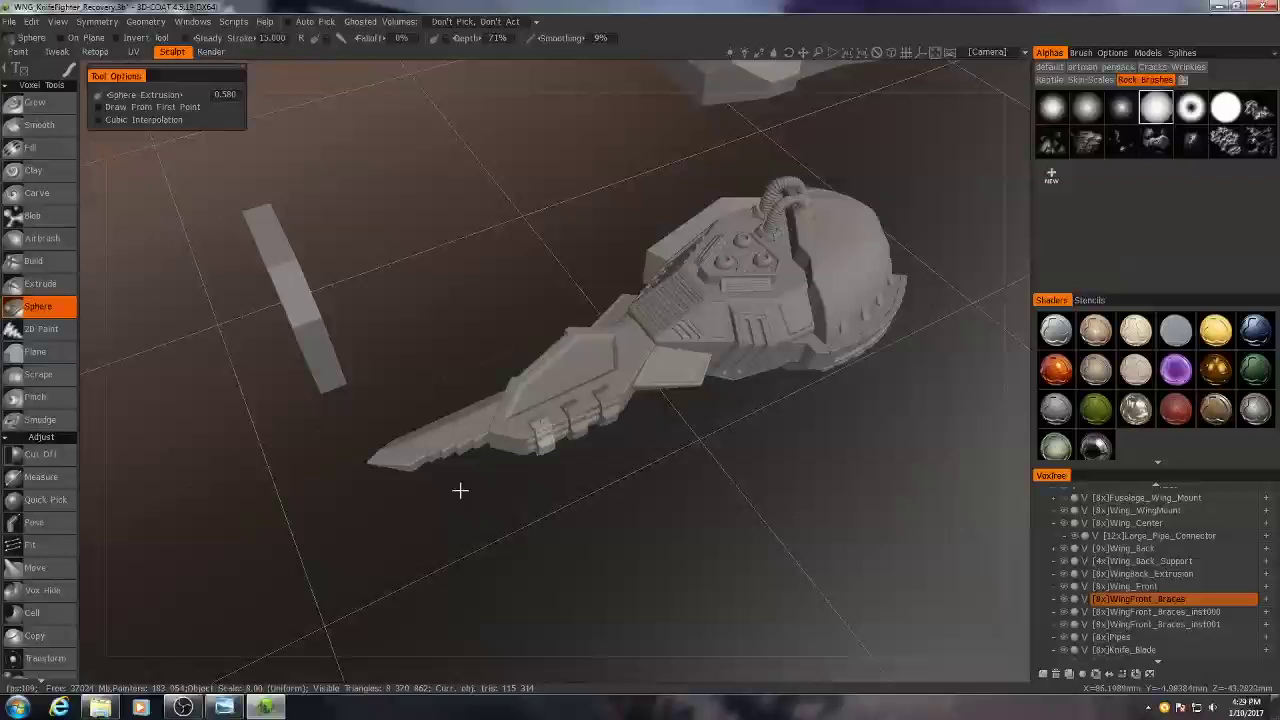
Step: Parent the brace instances under the WingFront_Braces layer
{"action": "right_click", "coordinate": [1140, 598]}
{"action": "left_click", "coordinate": [975, 566]}
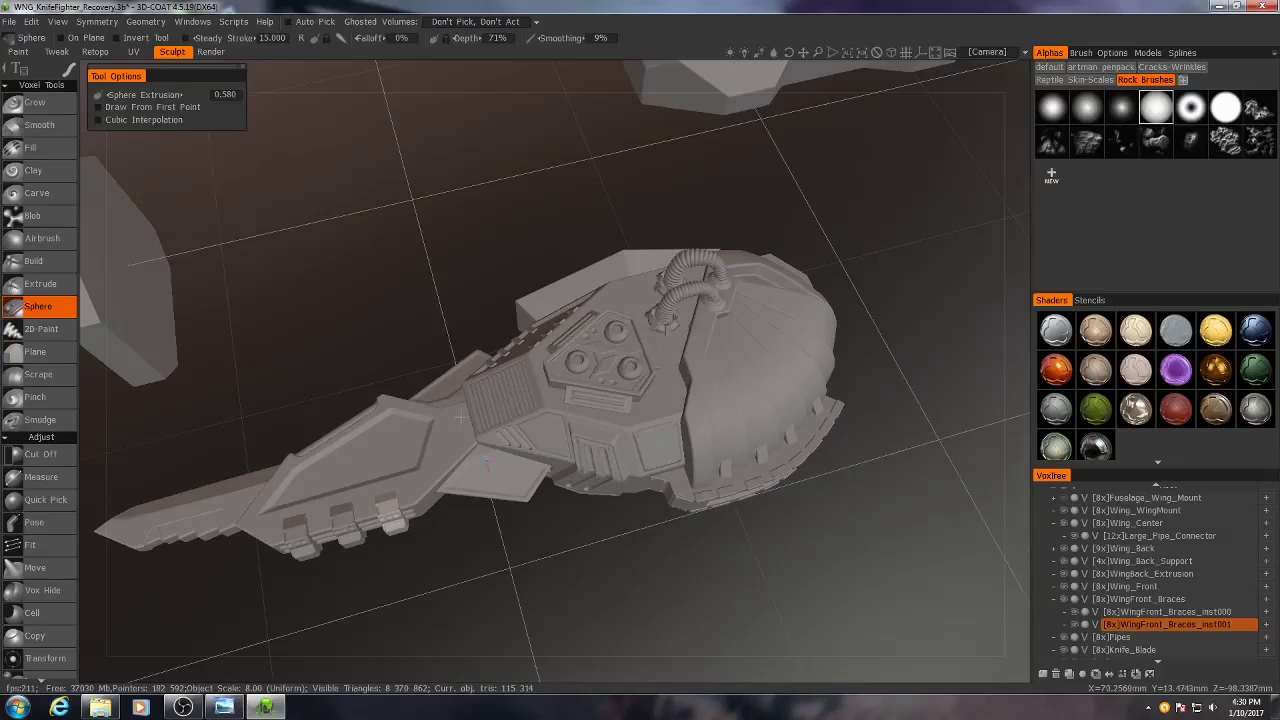
{"action": "left_click_drag", "start_coordinate": [462, 418], "coordinate": [675, 416], "text": "alt"}
Step: Orbit the ship to inspect the pipes, underside and blade side
{"action": "mouse_move", "coordinate": [490, 455]}
{"action": "left_mouse_down", "text": "alt"}
{"action": "mouse_move", "coordinate": [631, 517]}
{"action": "mouse_move", "coordinate": [471, 449]}
{"action": "mouse_move", "coordinate": [629, 509]}
{"action": "mouse_move", "coordinate": [766, 537]}
{"action": "mouse_move", "coordinate": [624, 460]}
{"action": "mouse_move", "coordinate": [601, 463]}
{"action": "left_mouse_up", "text": "alt"}
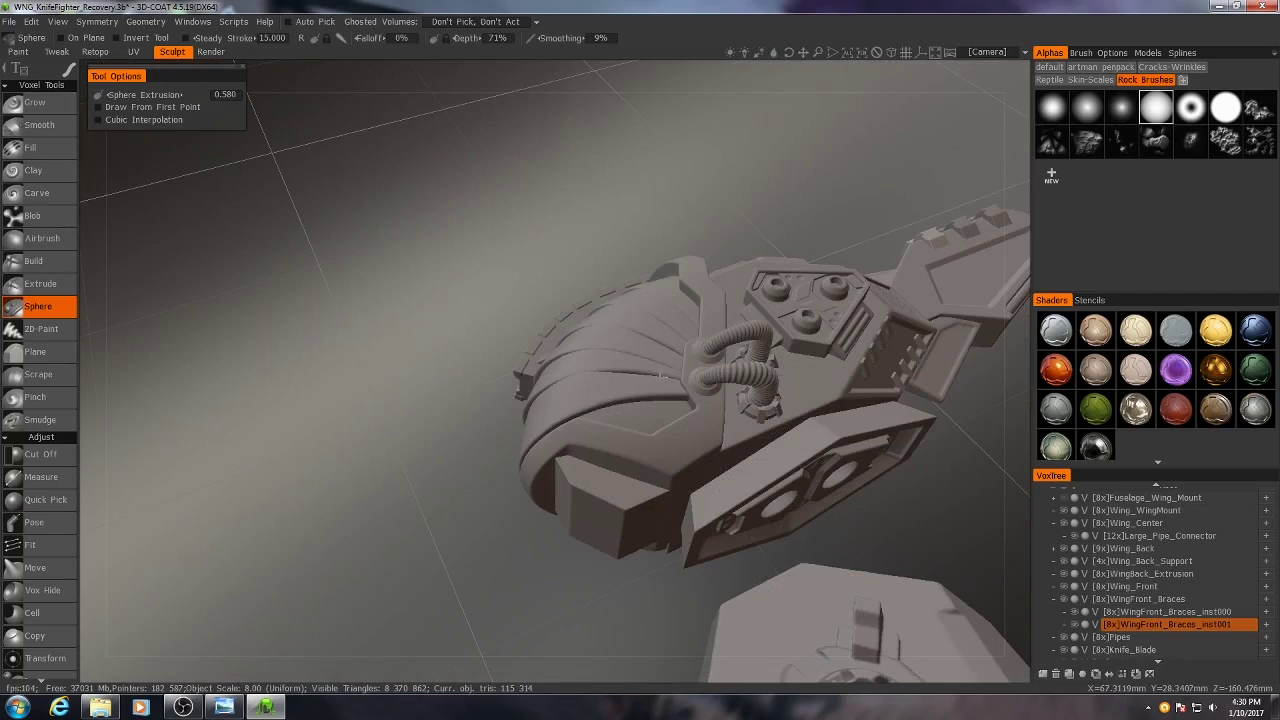
{"action": "right_click_drag", "start_coordinate": [601, 463], "coordinate": [619, 556], "text": "alt"}
{"action": "mouse_move", "coordinate": [619, 556]}
{"action": "left_mouse_down", "text": "alt"}
{"action": "mouse_move", "coordinate": [634, 367]}
{"action": "mouse_move", "coordinate": [634, 457]}
{"action": "mouse_move", "coordinate": [534, 337]}
{"action": "mouse_move", "coordinate": [591, 429]}
{"action": "mouse_move", "coordinate": [560, 390]}
{"action": "mouse_move", "coordinate": [680, 383]}
{"action": "mouse_move", "coordinate": [583, 357]}
{"action": "mouse_move", "coordinate": [612, 437]}
{"action": "left_mouse_up", "text": "alt"}
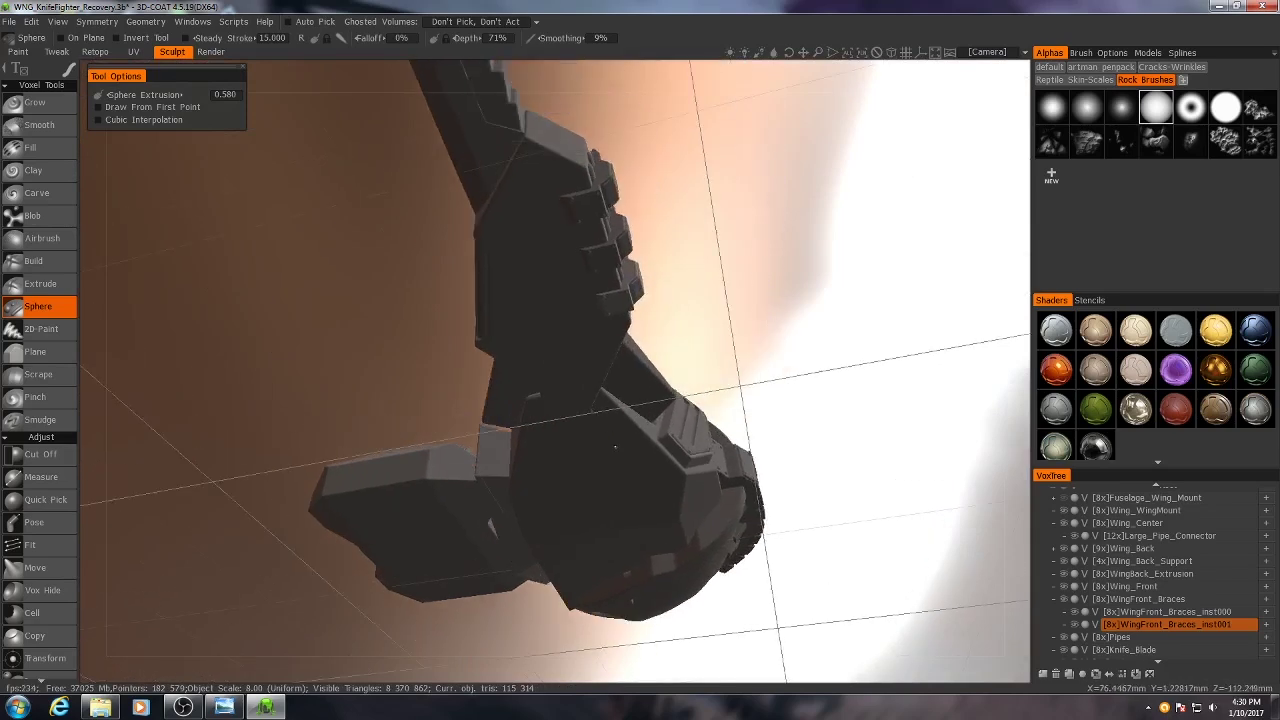
{"action": "mouse_move", "coordinate": [678, 367]}
{"action": "left_mouse_down", "text": "alt"}
{"action": "mouse_move", "coordinate": [624, 375]}
{"action": "mouse_move", "coordinate": [718, 459]}
{"action": "mouse_move", "coordinate": [537, 391]}
{"action": "mouse_move", "coordinate": [573, 434]}
{"action": "left_mouse_up", "text": "alt"}
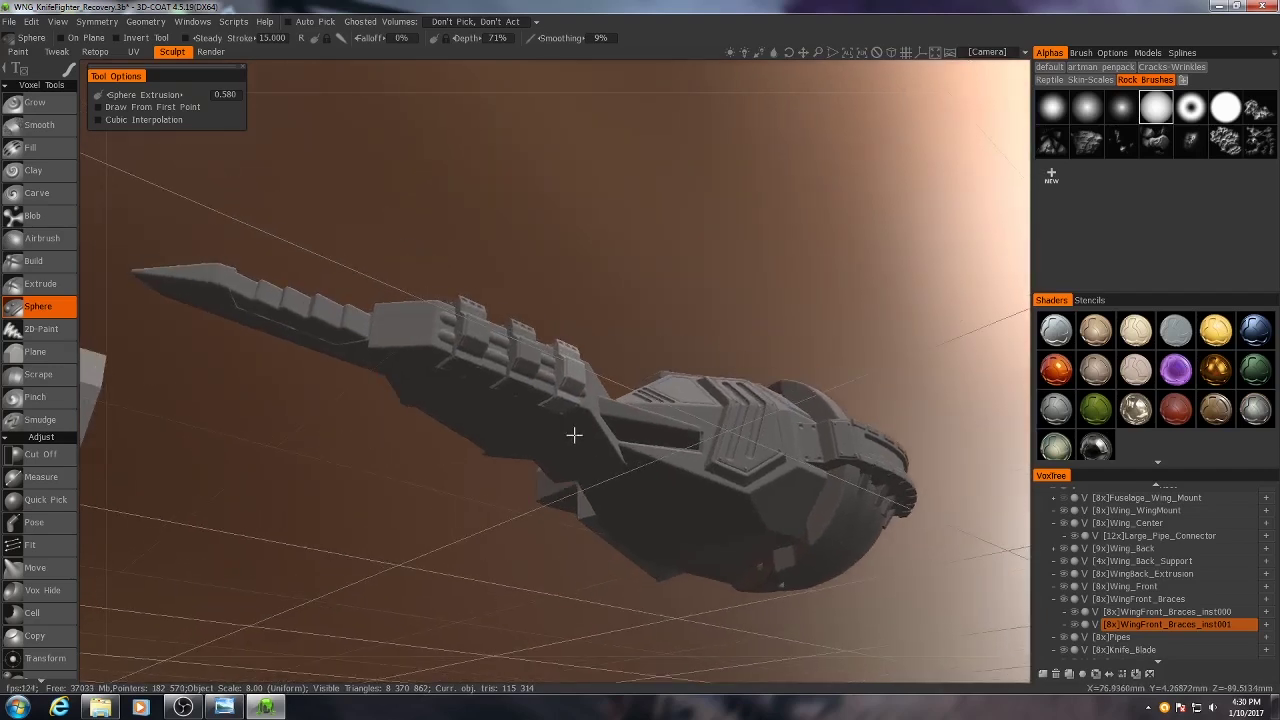
{"action": "mouse_move", "coordinate": [628, 330]}
{"action": "left_mouse_down", "text": "alt"}
{"action": "mouse_move", "coordinate": [617, 357]}
{"action": "mouse_move", "coordinate": [607, 304]}
{"action": "mouse_move", "coordinate": [651, 334]}
{"action": "mouse_move", "coordinate": [680, 331]}
{"action": "mouse_move", "coordinate": [675, 314]}
{"action": "left_mouse_up", "text": "alt"}
Step: Zoom in and orbit to a steep top-down view of the ship
{"action": "scroll", "coordinate": [675, 314], "scroll_direction": "up", "scroll_amount": 3}
{"action": "scroll", "coordinate": [675, 314], "scroll_direction": "up", "scroll_amount": 3}
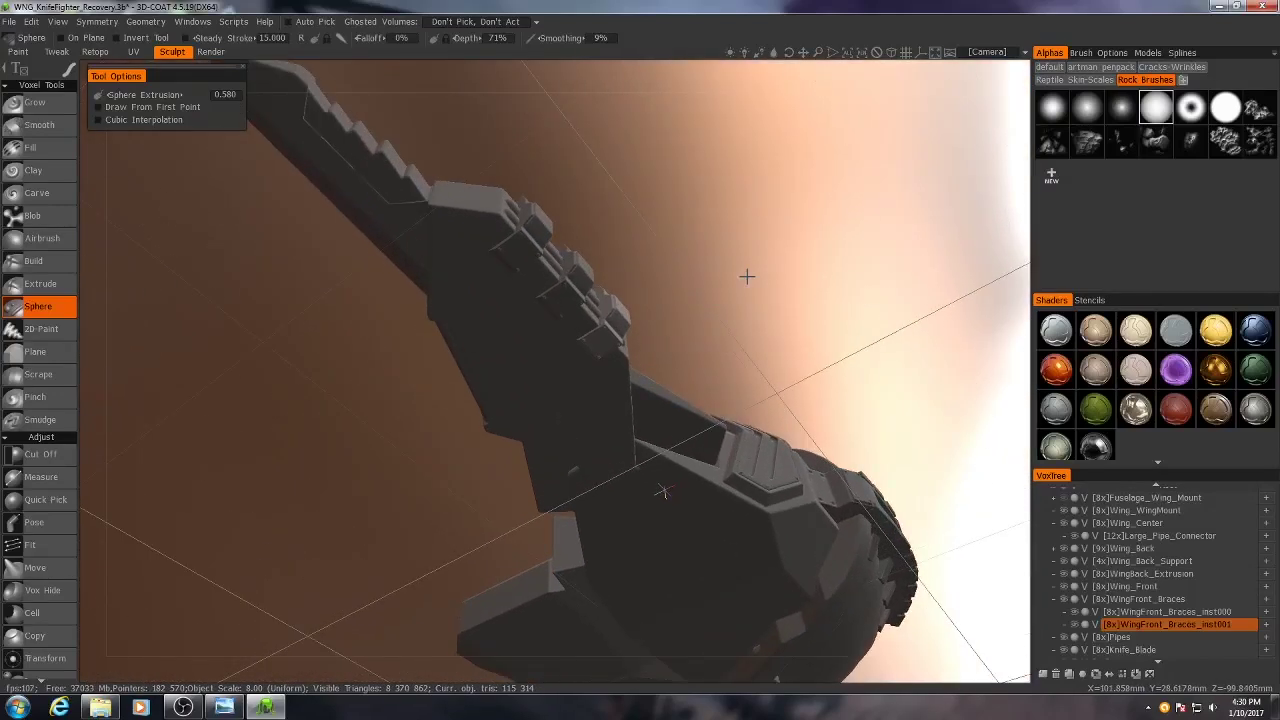
{"action": "mouse_move", "coordinate": [746, 277]}
{"action": "left_mouse_down", "text": "alt"}
{"action": "mouse_move", "coordinate": [791, 488]}
{"action": "mouse_move", "coordinate": [874, 414]}
{"action": "mouse_move", "coordinate": [663, 286]}
{"action": "mouse_move", "coordinate": [640, 360]}
{"action": "mouse_move", "coordinate": [585, 402]}
{"action": "mouse_move", "coordinate": [640, 390]}
{"action": "left_mouse_up", "text": "alt"}
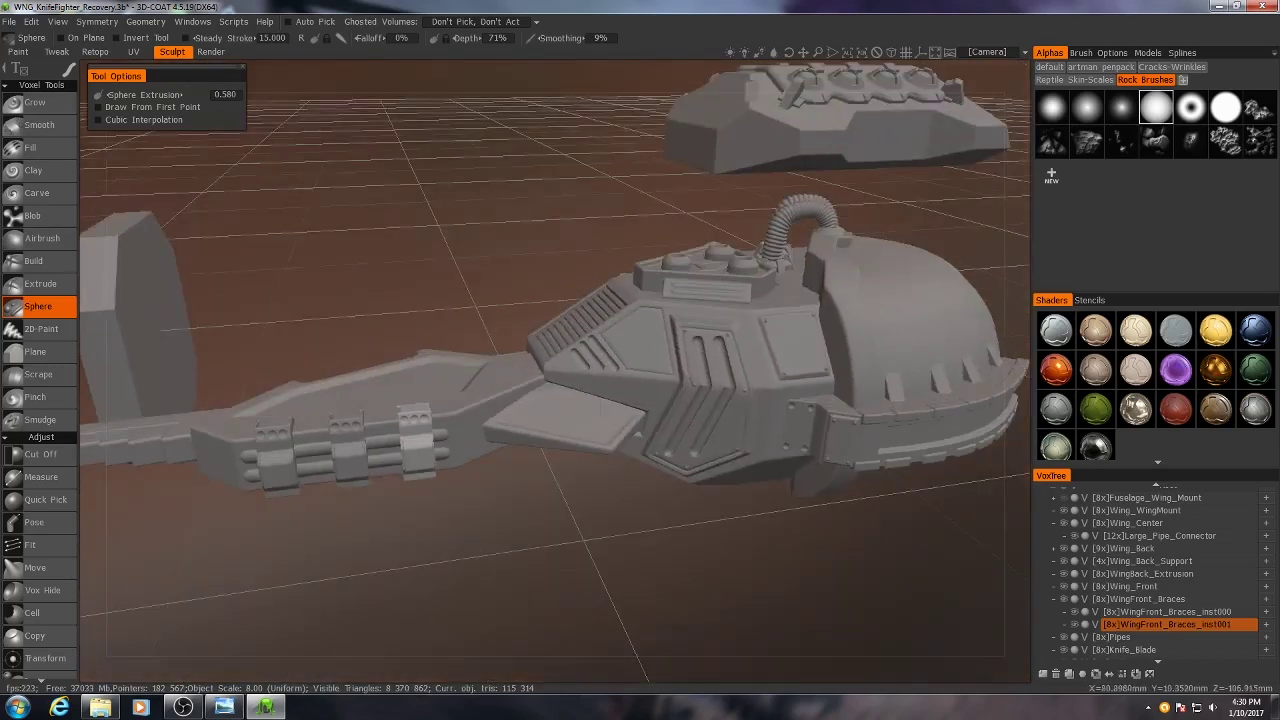
{"action": "left_click_drag", "start_coordinate": [667, 305], "coordinate": [598, 374], "text": "alt"}
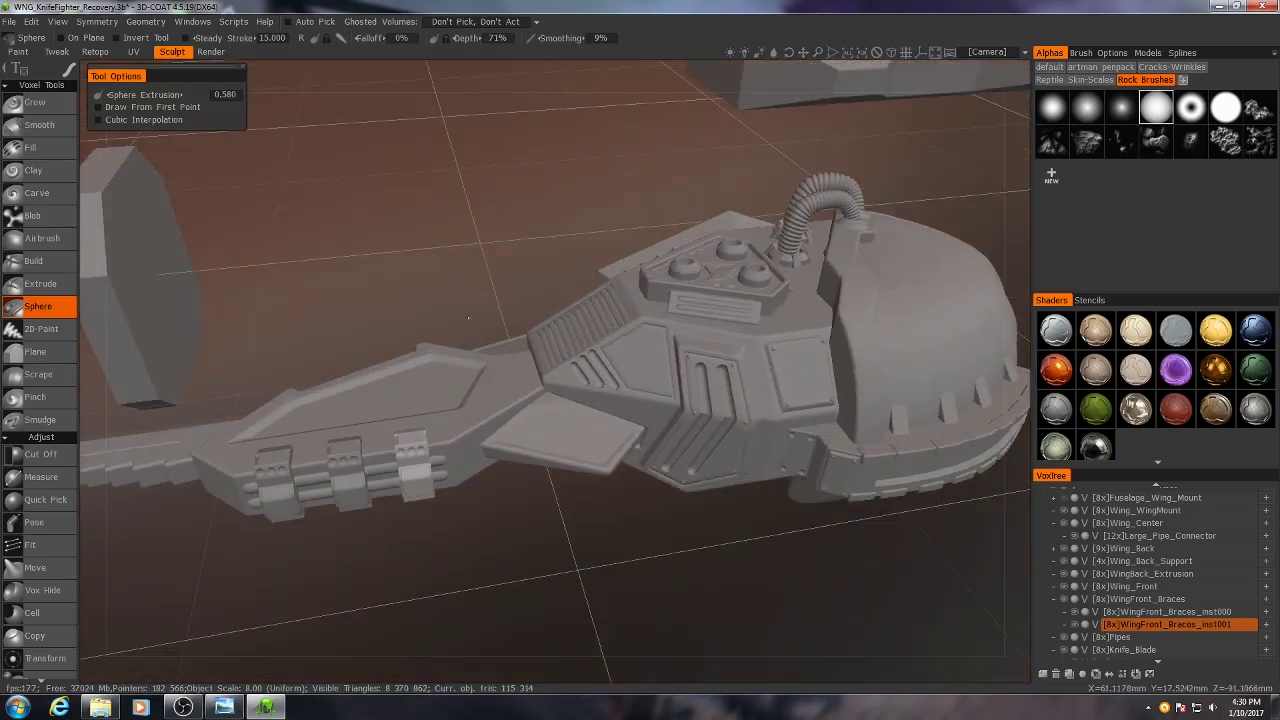
{"action": "mouse_move", "coordinate": [577, 313]}
{"action": "left_mouse_down", "text": "alt"}
{"action": "mouse_move", "coordinate": [343, 423]}
{"action": "mouse_move", "coordinate": [380, 420]}
{"action": "mouse_move", "coordinate": [511, 177]}
{"action": "mouse_move", "coordinate": [480, 268]}
{"action": "mouse_move", "coordinate": [497, 348]}
{"action": "mouse_move", "coordinate": [580, 306]}
{"action": "mouse_move", "coordinate": [606, 337]}
{"action": "mouse_move", "coordinate": [541, 407]}
{"action": "mouse_move", "coordinate": [449, 427]}
{"action": "mouse_move", "coordinate": [538, 440]}
{"action": "left_mouse_up", "text": "alt"}
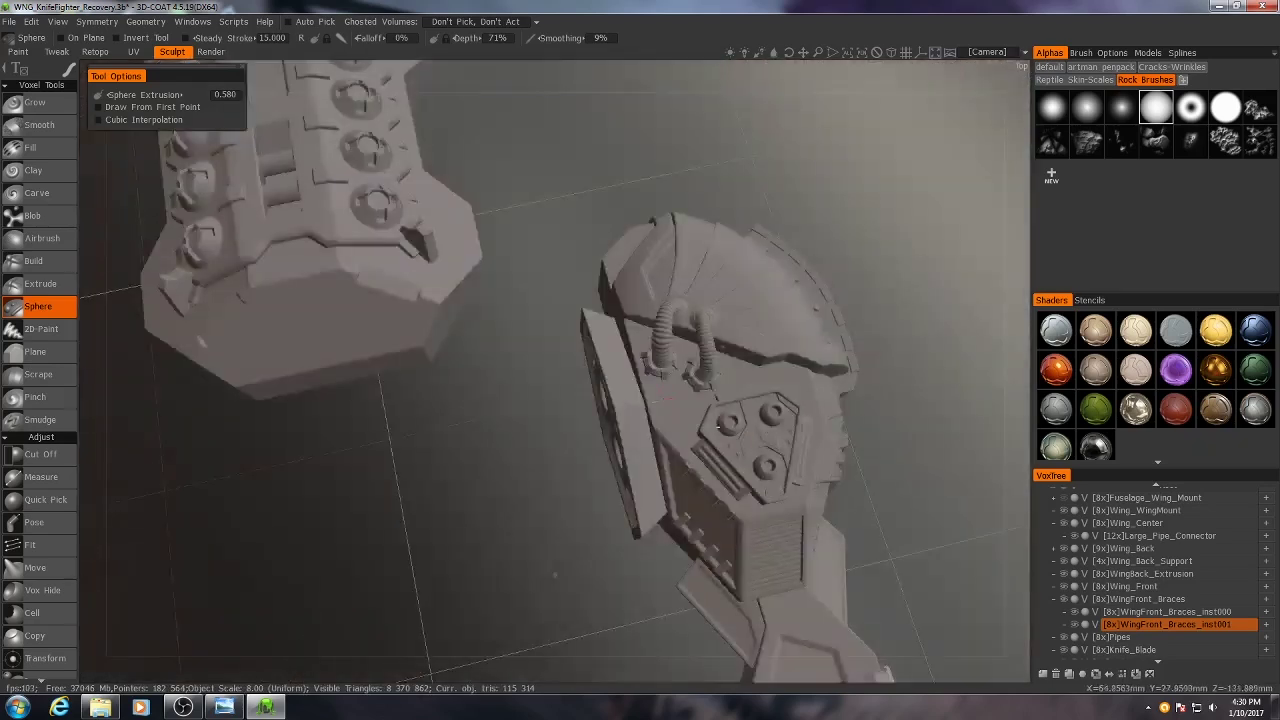
{"action": "scroll", "coordinate": [538, 440], "scroll_direction": "up", "scroll_amount": 3}
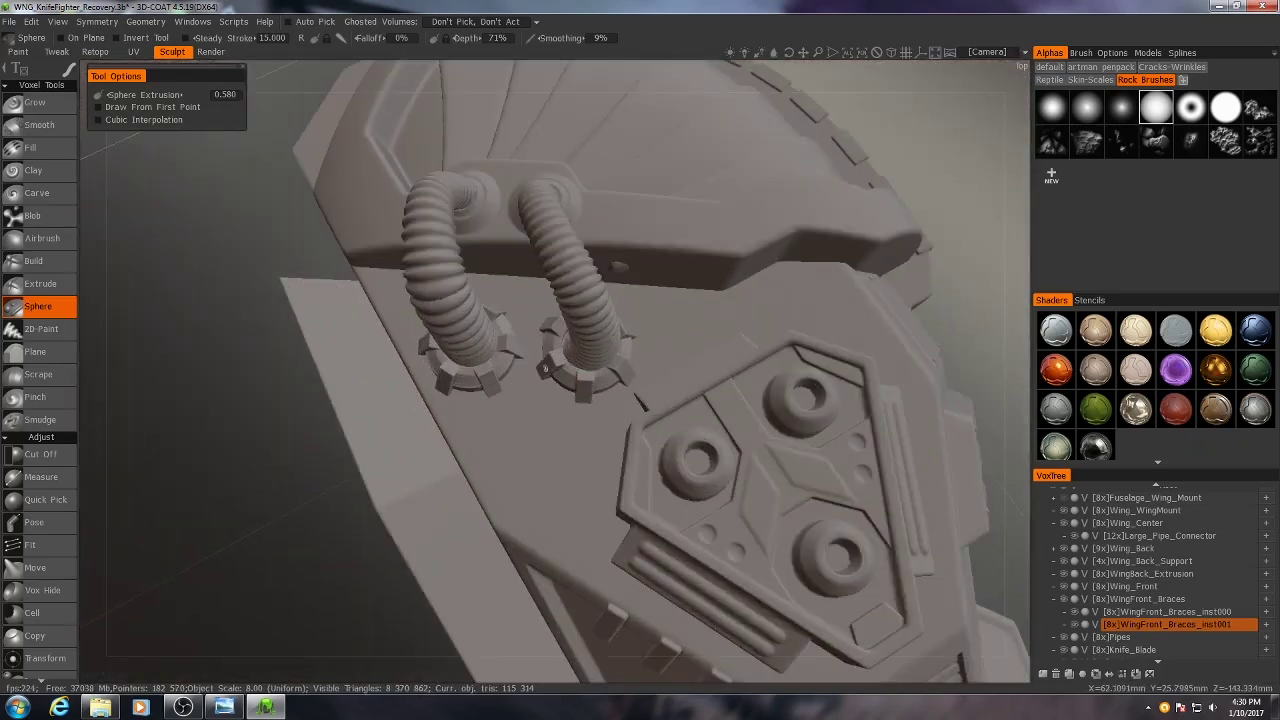
Step: Select the Wing_Center layer and switch to the Extrude tool over the pipe gears
{"action": "mouse_move", "coordinate": [497, 431]}
{"action": "left_mouse_down", "text": "alt"}
{"action": "mouse_move", "coordinate": [480, 425]}
{"action": "mouse_move", "coordinate": [497, 428]}
{"action": "left_mouse_up", "text": "alt"}
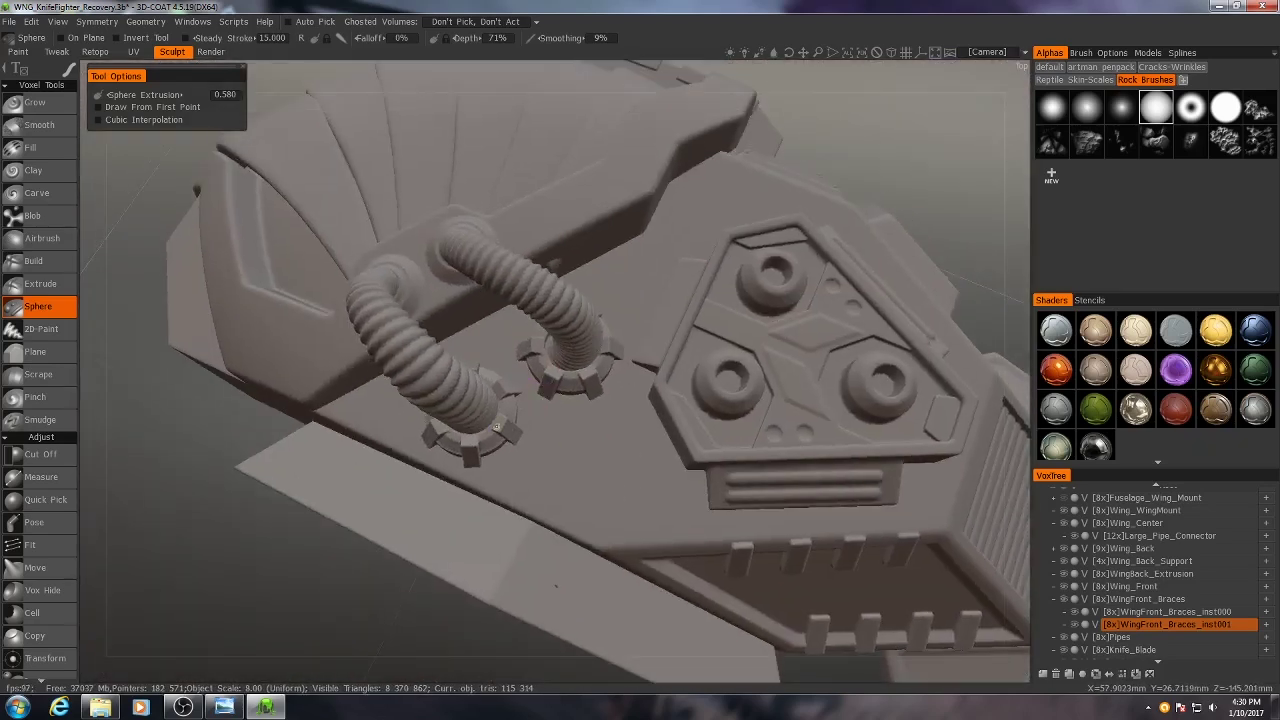
{"action": "left_click", "coordinate": [1172, 523]}
{"action": "left_click_drag", "start_coordinate": [560, 500], "coordinate": [598, 556], "text": "alt"}
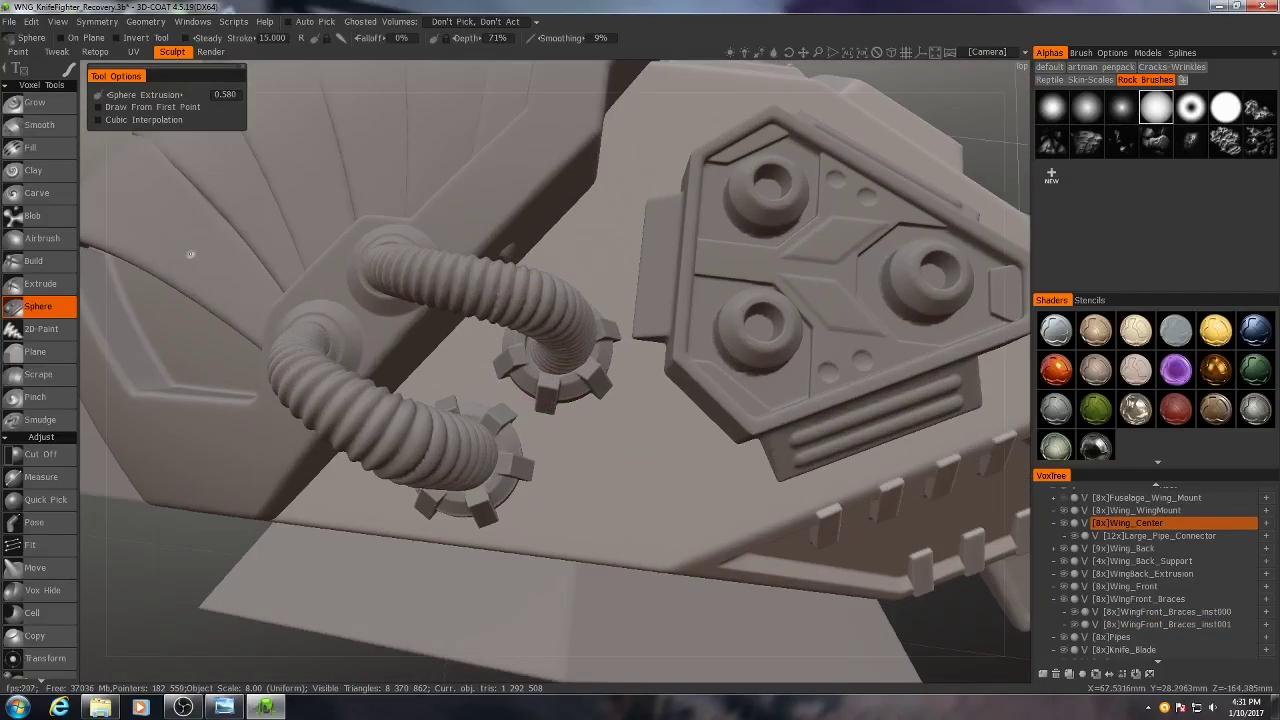
{"action": "scroll", "coordinate": [598, 556], "scroll_direction": "up", "scroll_amount": 5}
{"action": "left_click", "coordinate": [40, 283]}
Step: Reposition the view around the hull, ending on a top view of the gear plate
{"action": "left_click_drag", "start_coordinate": [600, 330], "coordinate": [656, 265], "text": "alt"}
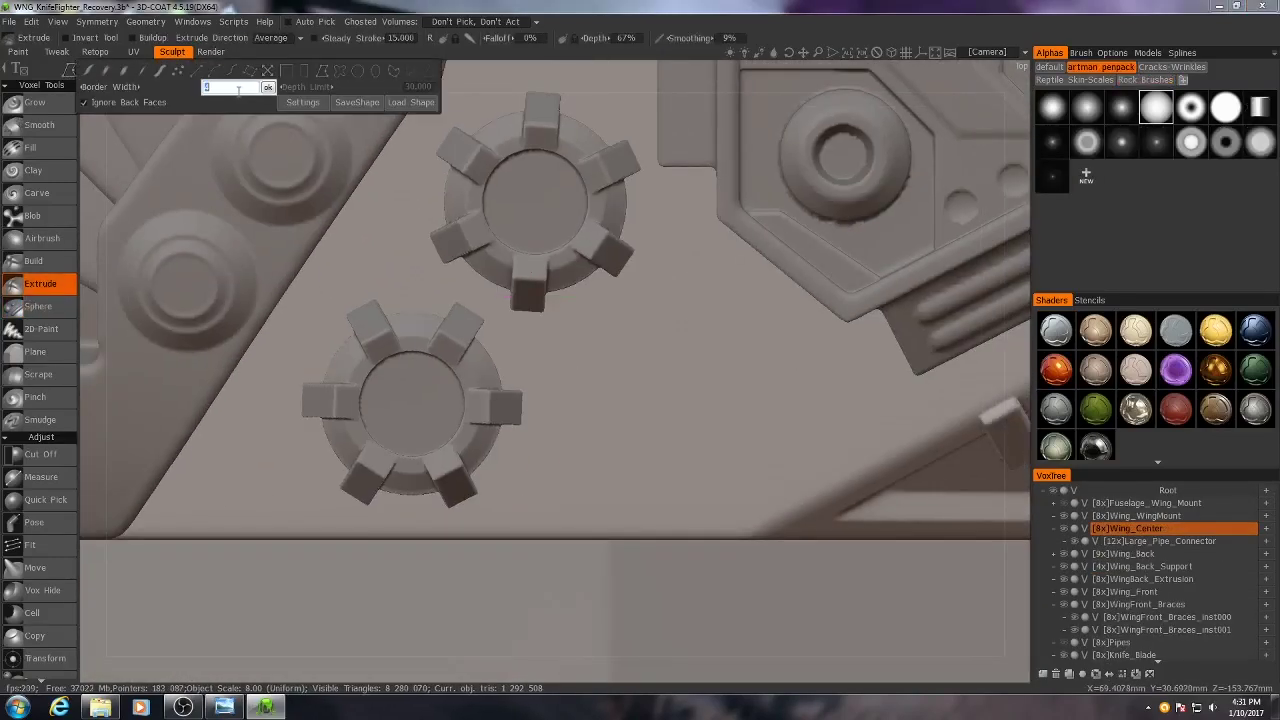
{"action": "mouse_move", "coordinate": [738, 516]}
{"action": "left_mouse_down", "text": "alt"}
{"action": "mouse_move", "coordinate": [400, 529]}
{"action": "mouse_move", "coordinate": [669, 134]}
{"action": "mouse_move", "coordinate": [594, 481]}
{"action": "mouse_move", "coordinate": [608, 263]}
{"action": "mouse_move", "coordinate": [686, 249]}
{"action": "mouse_move", "coordinate": [771, 466]}
{"action": "mouse_move", "coordinate": [574, 444]}
{"action": "mouse_move", "coordinate": [435, 318]}
{"action": "mouse_move", "coordinate": [357, 429]}
{"action": "mouse_move", "coordinate": [677, 506]}
{"action": "mouse_move", "coordinate": [614, 526]}
{"action": "left_mouse_up", "text": "alt"}
{"action": "scroll", "coordinate": [686, 249], "scroll_direction": "down", "scroll_amount": 5}
{"action": "scroll", "coordinate": [590, 477], "scroll_direction": "up", "scroll_amount": 3}
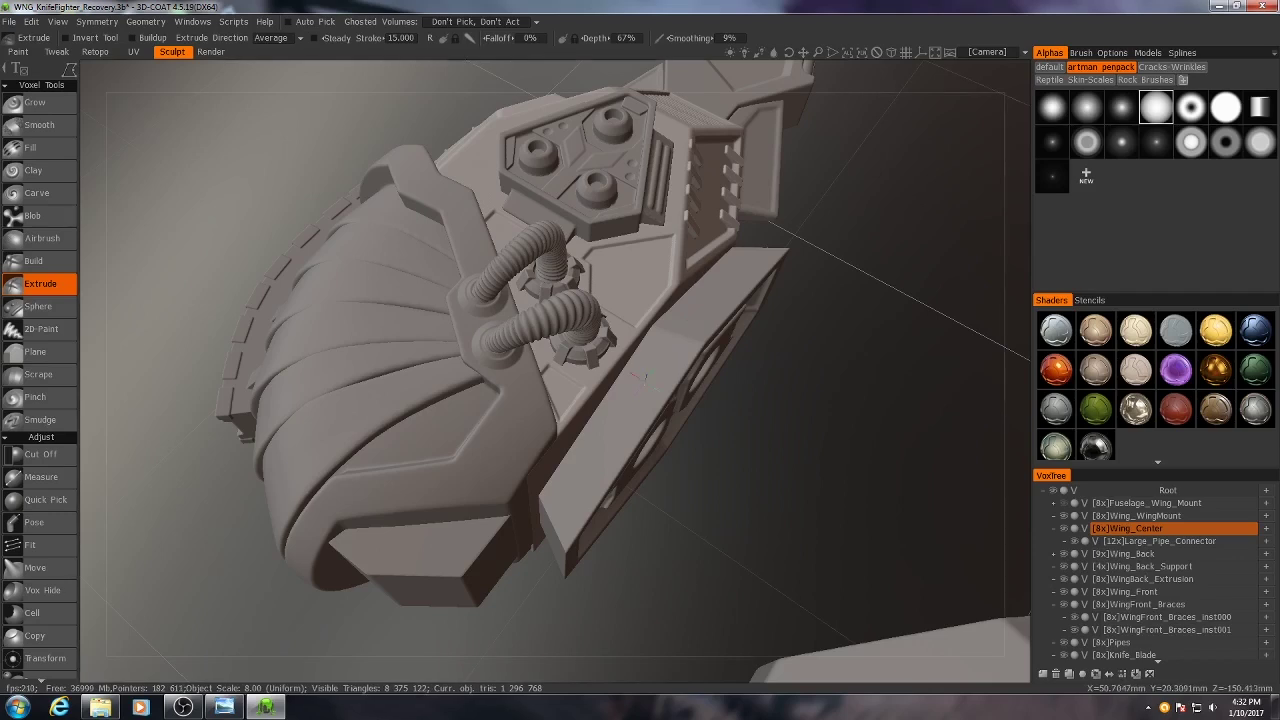
{"action": "mouse_move", "coordinate": [641, 376]}
{"action": "left_mouse_down", "text": "alt"}
{"action": "mouse_move", "coordinate": [574, 443]}
{"action": "mouse_move", "coordinate": [546, 517]}
{"action": "mouse_move", "coordinate": [496, 446]}
{"action": "left_mouse_up", "text": "alt"}
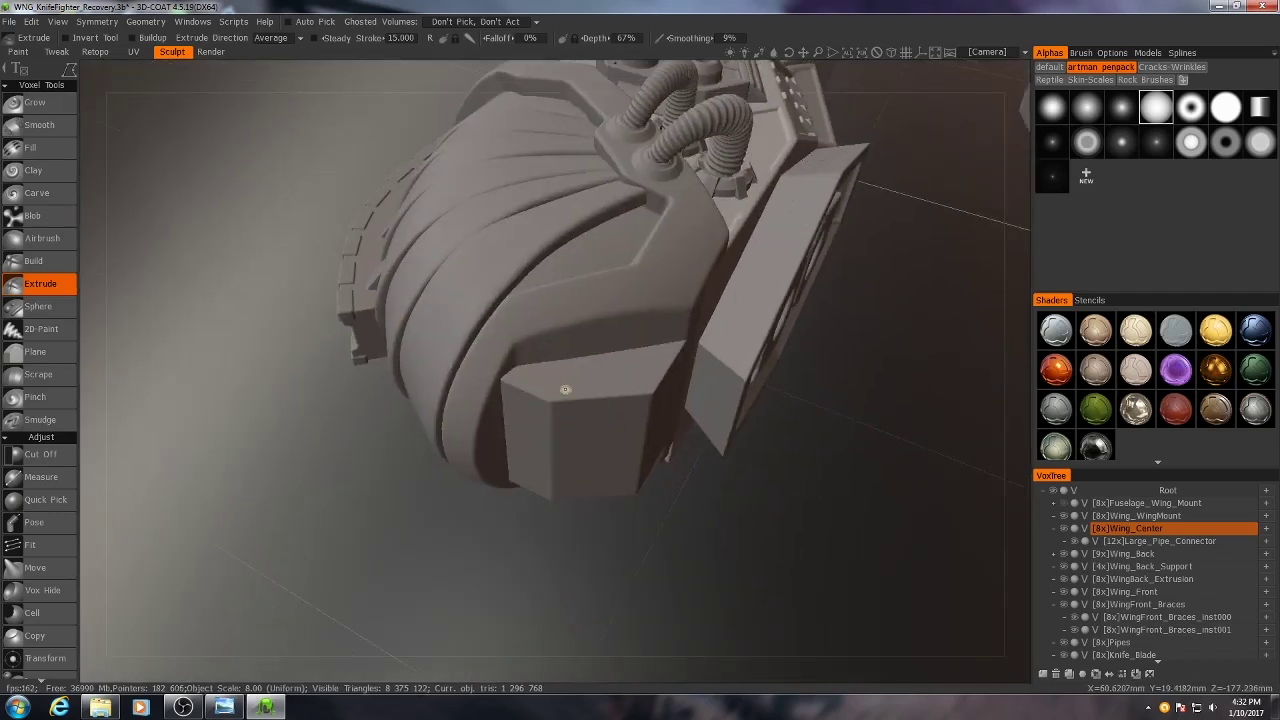
{"action": "mouse_move", "coordinate": [738, 283]}
{"action": "left_mouse_down", "text": "alt"}
{"action": "mouse_move", "coordinate": [560, 484]}
{"action": "mouse_move", "coordinate": [608, 425]}
{"action": "mouse_move", "coordinate": [553, 437]}
{"action": "mouse_move", "coordinate": [660, 180]}
{"action": "left_mouse_up", "text": "alt"}
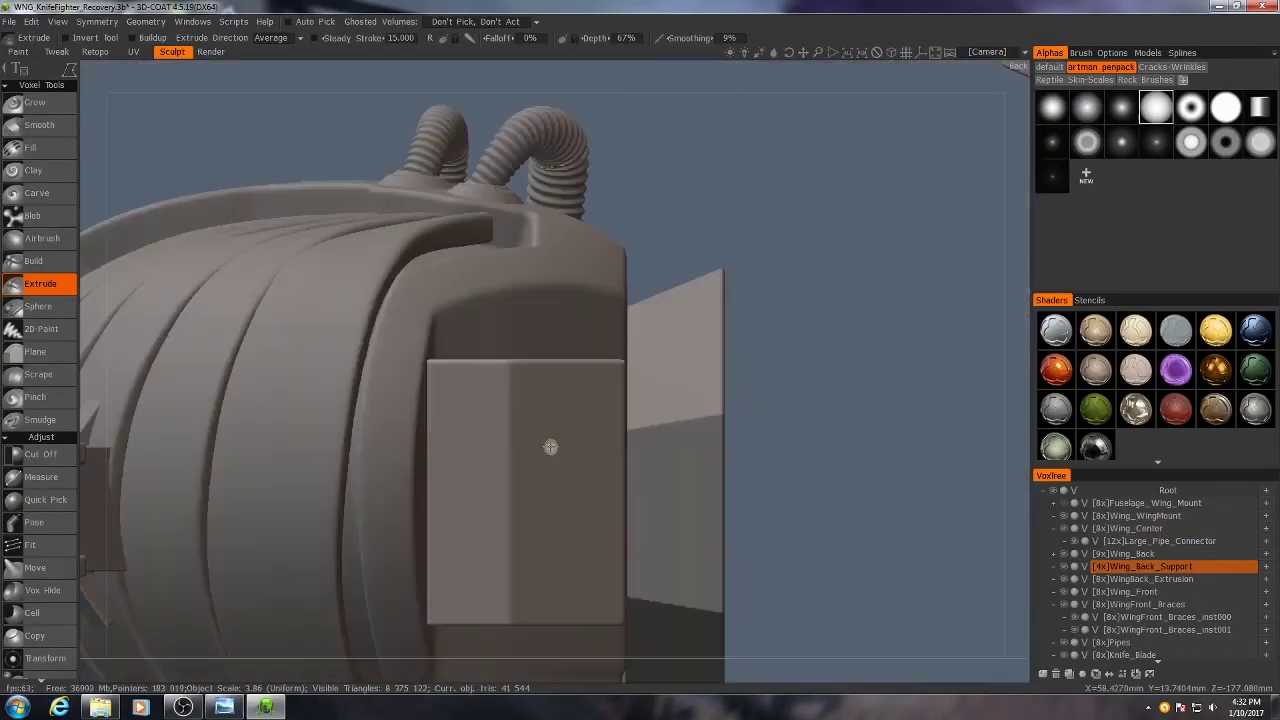
Step: Orbit to Wing_Back_Support and inspect the thin box placed along its top edge
{"action": "left_click_drag", "start_coordinate": [549, 253], "coordinate": [584, 450]}
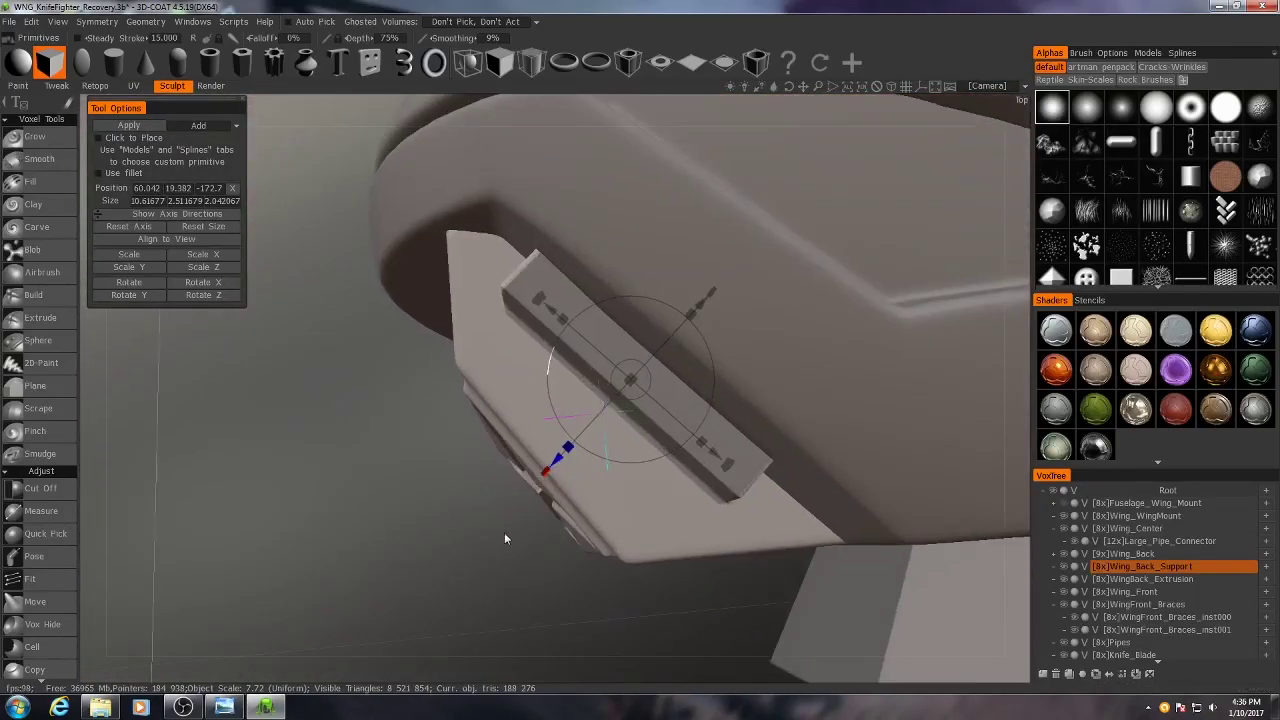
{"action": "left_click_drag", "start_coordinate": [509, 537], "coordinate": [700, 503], "text": "alt"}
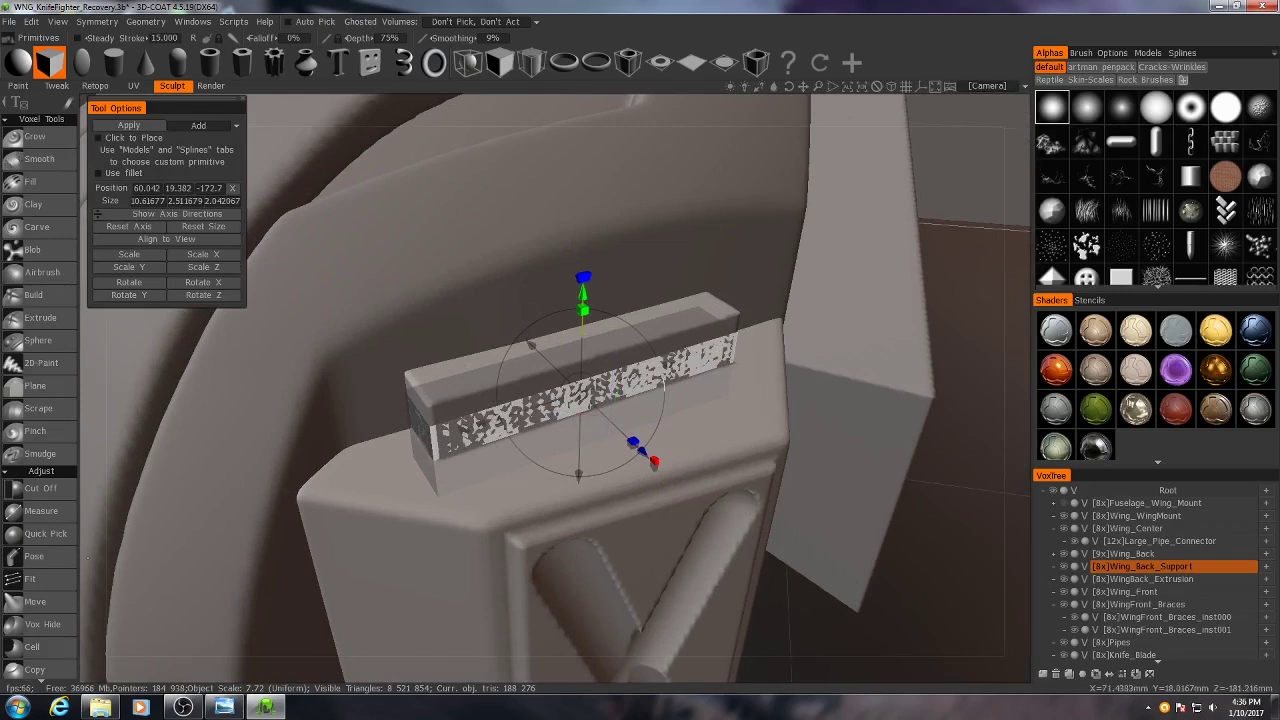
{"action": "scroll", "coordinate": [45, 595], "scroll_direction": "down", "scroll_amount": 3}
{"action": "scroll", "coordinate": [45, 595], "scroll_direction": "down", "scroll_amount": 3}
{"action": "scroll", "coordinate": [45, 595], "scroll_direction": "down", "scroll_amount": 2}
{"action": "scroll", "coordinate": [45, 595], "scroll_direction": "down", "scroll_amount": 2}
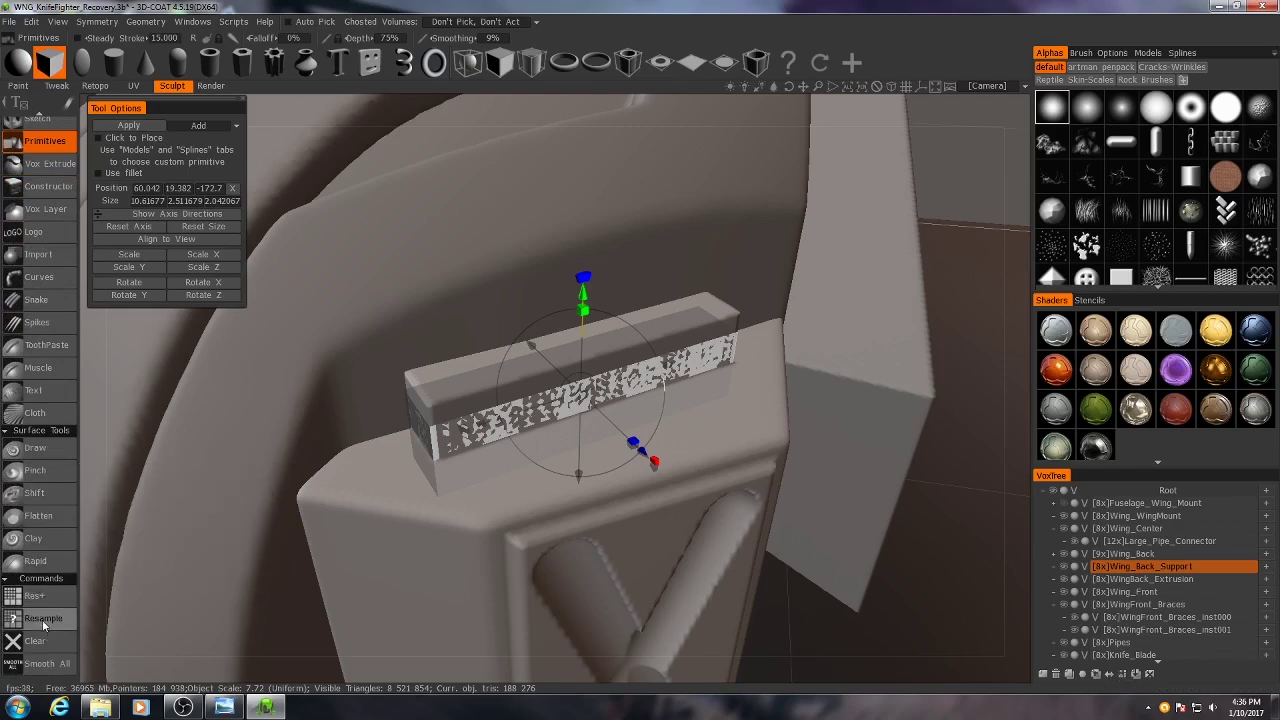
Step: Resample the Wing_Back_Support volume with a required poly count of 350,000
{"action": "left_click", "coordinate": [43, 621]}
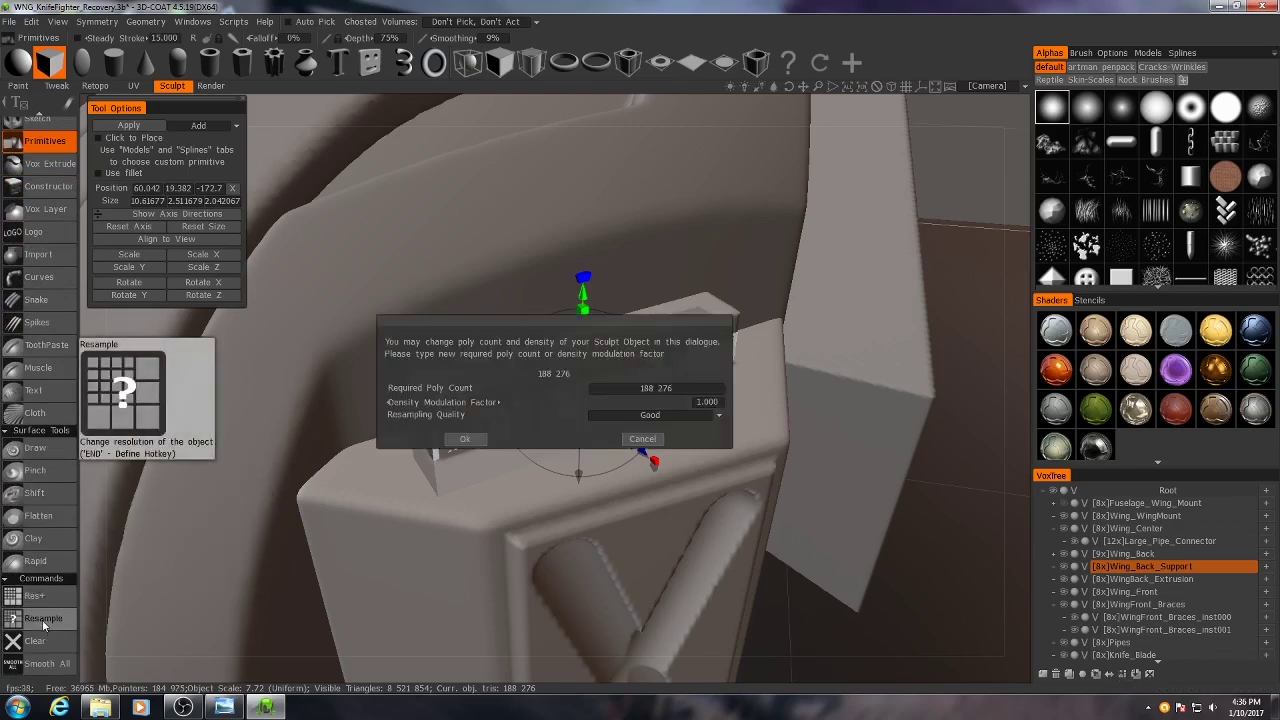
{"action": "left_click", "coordinate": [651, 391]}
{"action": "type", "text": "350000"}
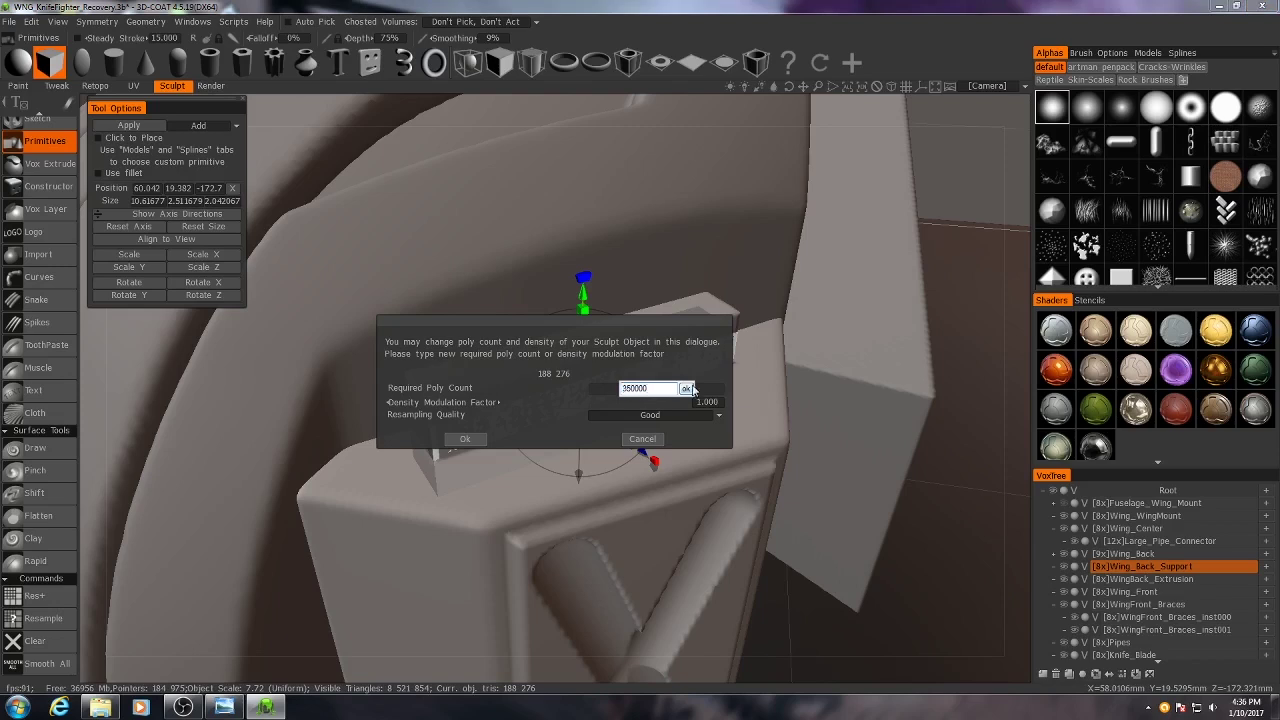
{"action": "left_click", "coordinate": [687, 388]}
{"action": "left_click", "coordinate": [466, 440]}
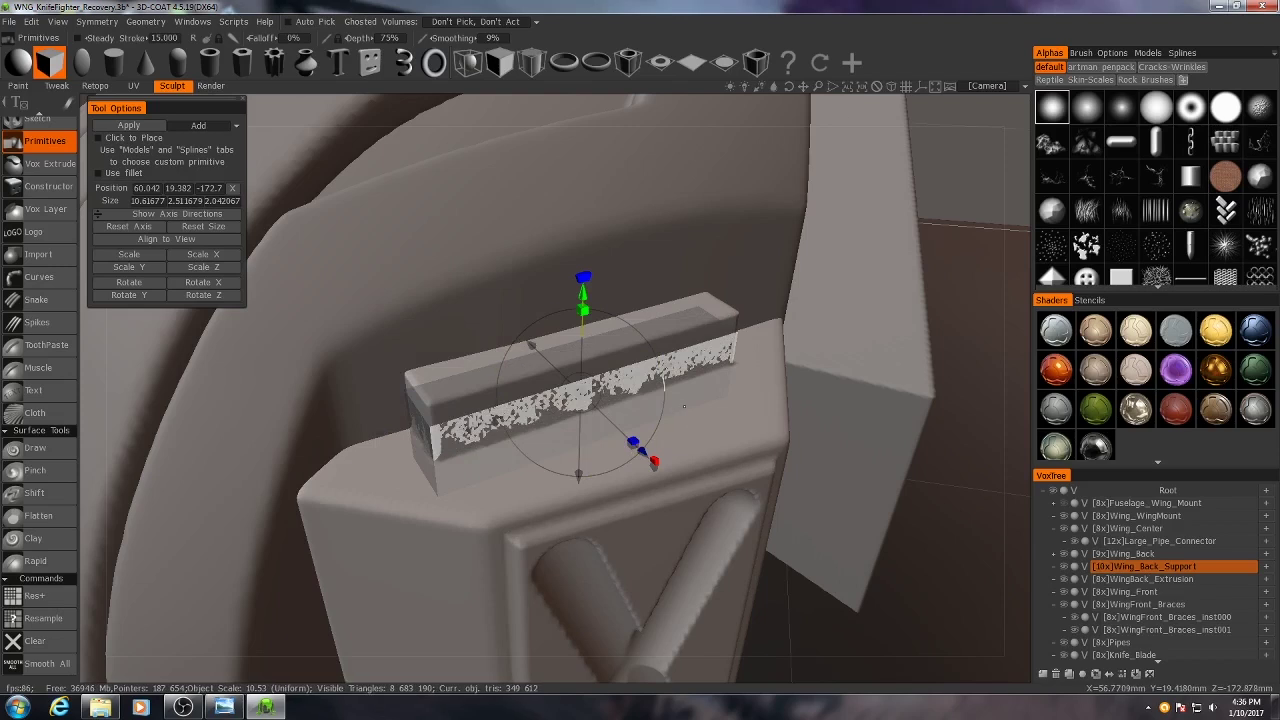
Step: Raise the box primitive slightly on the support, then switch the primitive to a cylinder
{"action": "mouse_move", "coordinate": [689, 426]}
{"action": "middle_mouse_down"}
{"action": "mouse_move", "coordinate": [700, 448]}
{"action": "mouse_move", "coordinate": [687, 445]}
{"action": "middle_mouse_up"}
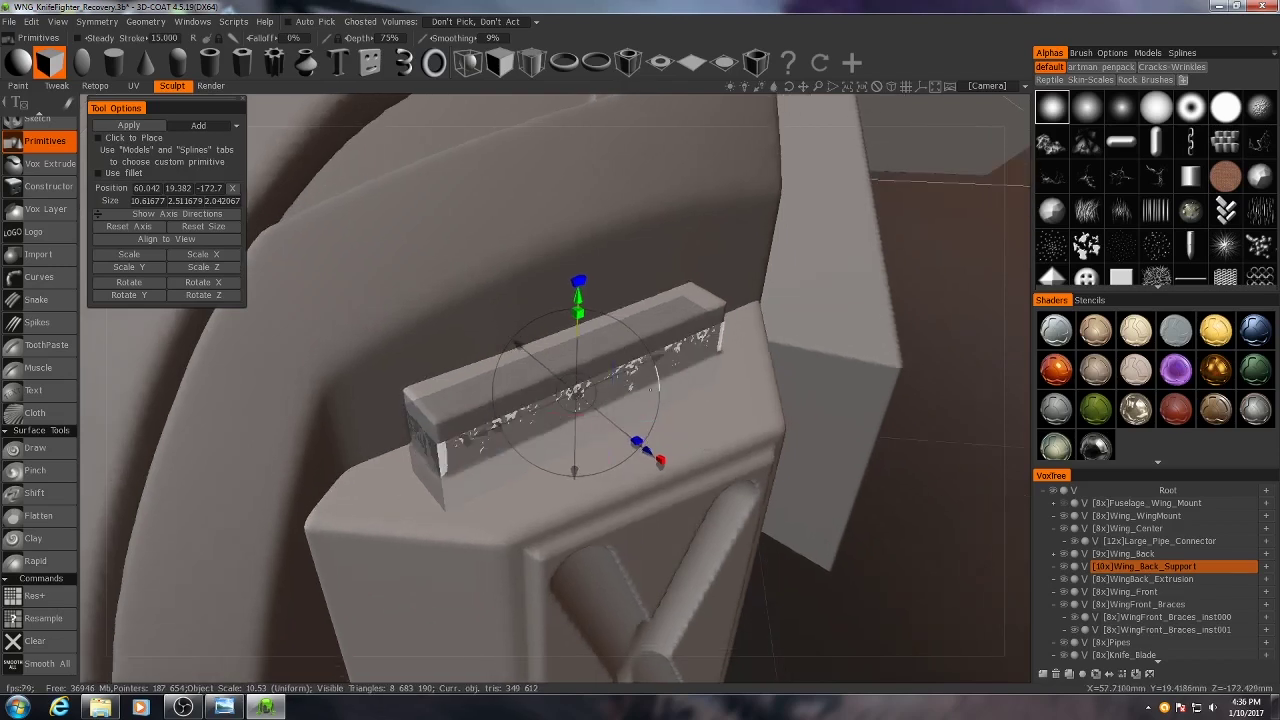
{"action": "left_click_drag", "start_coordinate": [578, 292], "coordinate": [578, 257]}
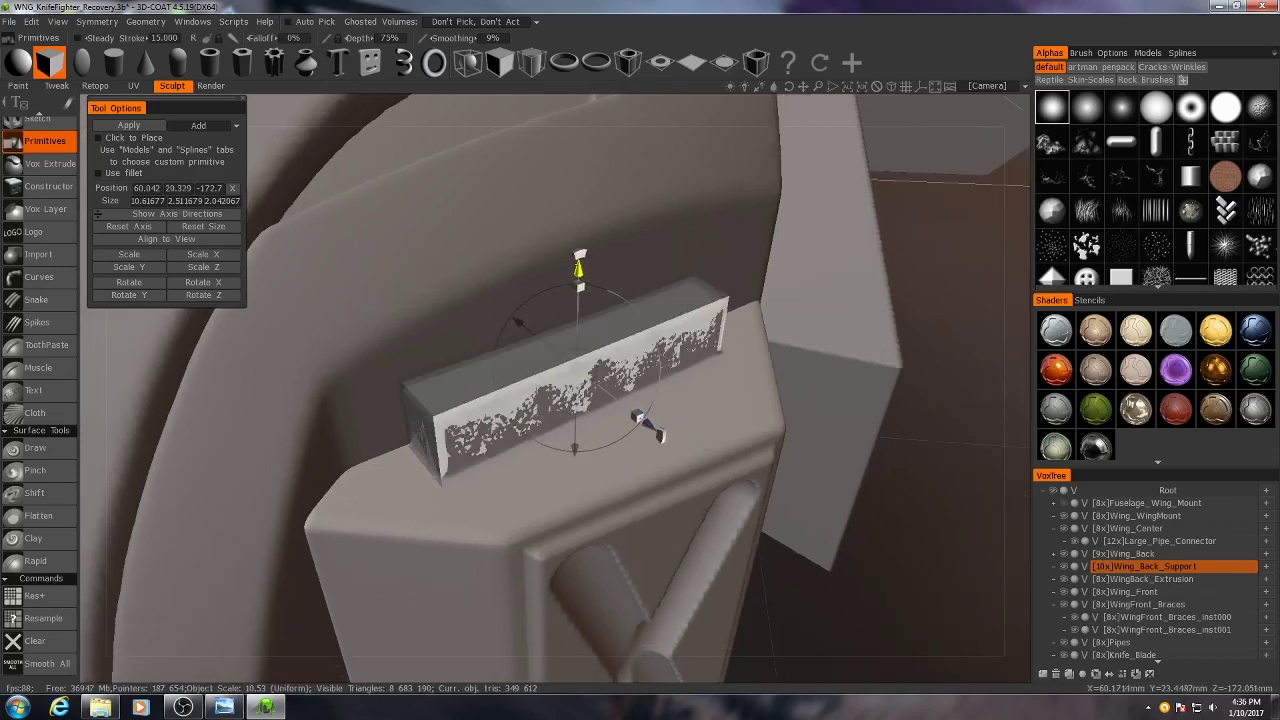
{"action": "mouse_move", "coordinate": [578, 262]}
{"action": "middle_mouse_down"}
{"action": "mouse_move", "coordinate": [615, 293]}
{"action": "mouse_move", "coordinate": [840, 330]}
{"action": "middle_mouse_up"}
{"action": "scroll", "coordinate": [615, 293], "scroll_direction": "up", "scroll_amount": 3}
{"action": "left_click", "coordinate": [113, 62]}
{"action": "scroll", "coordinate": [569, 371], "scroll_direction": "down", "scroll_amount": 5}
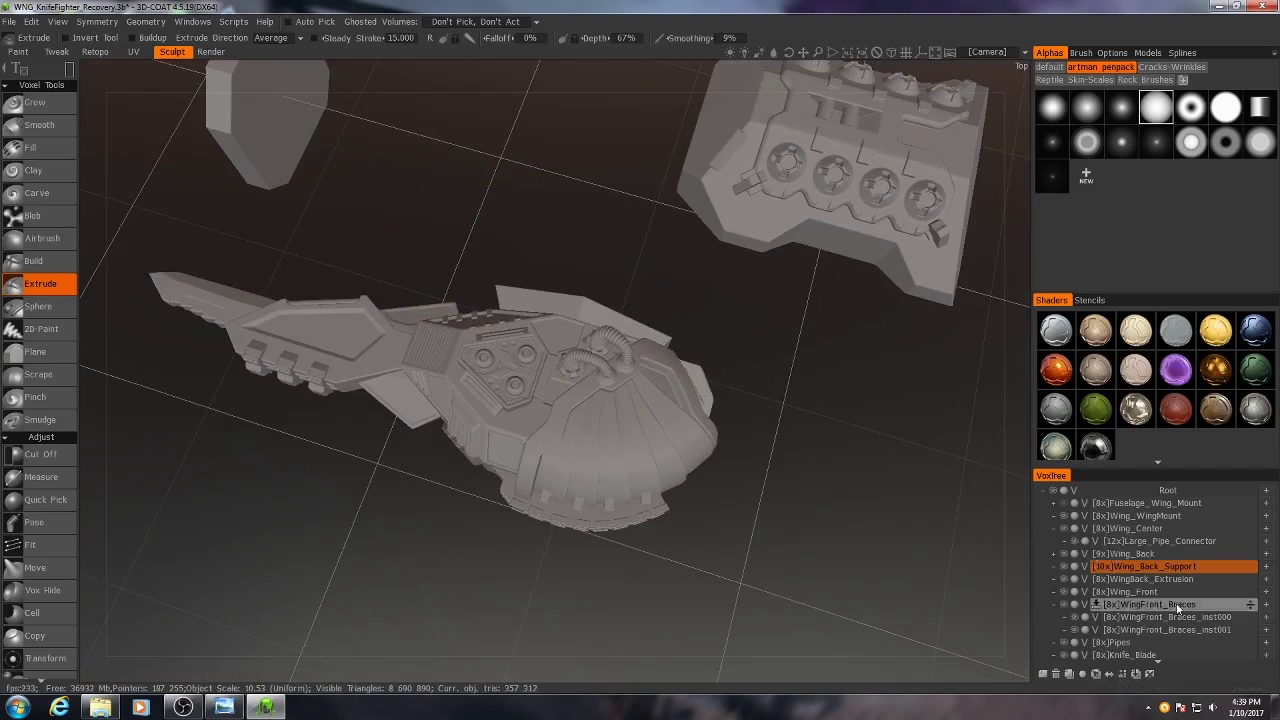
Step: Parent Wing_Center under Wing_WingMount
{"action": "left_click", "coordinate": [1132, 516]}
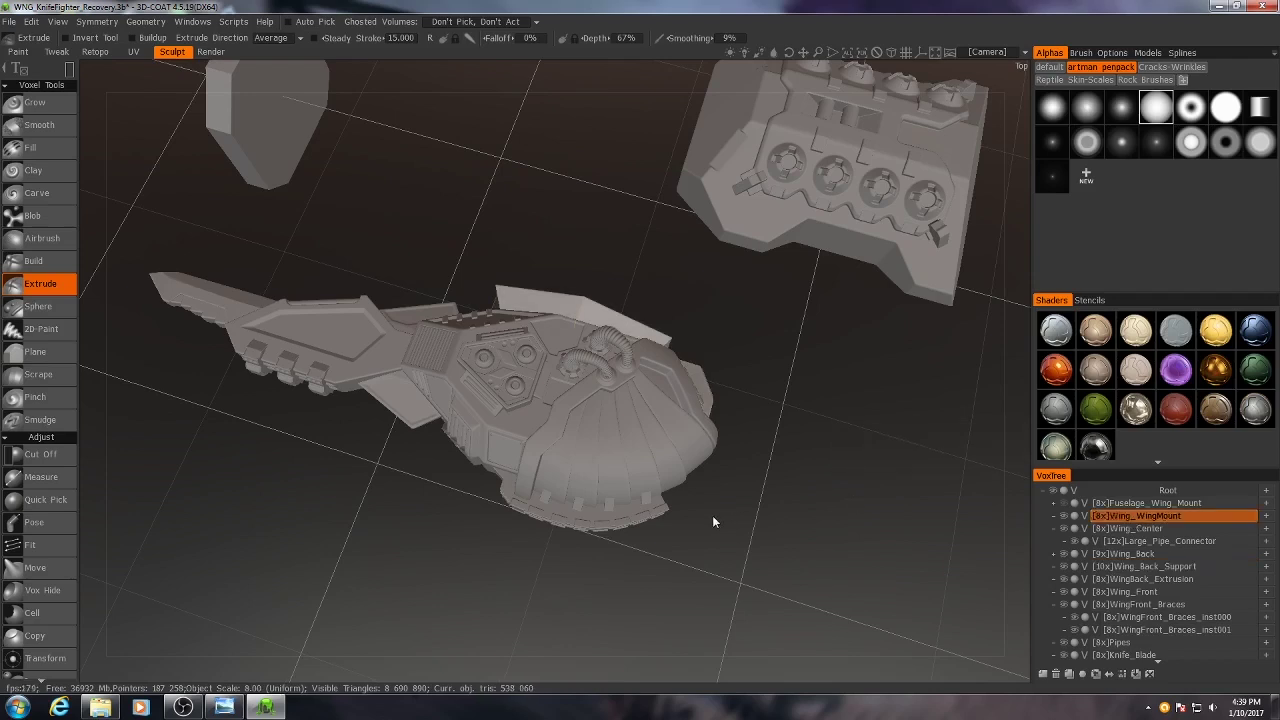
{"action": "mouse_move", "coordinate": [712, 521]}
{"action": "left_mouse_down"}
{"action": "mouse_move", "coordinate": [718, 280]}
{"action": "mouse_move", "coordinate": [591, 408]}
{"action": "left_mouse_up"}
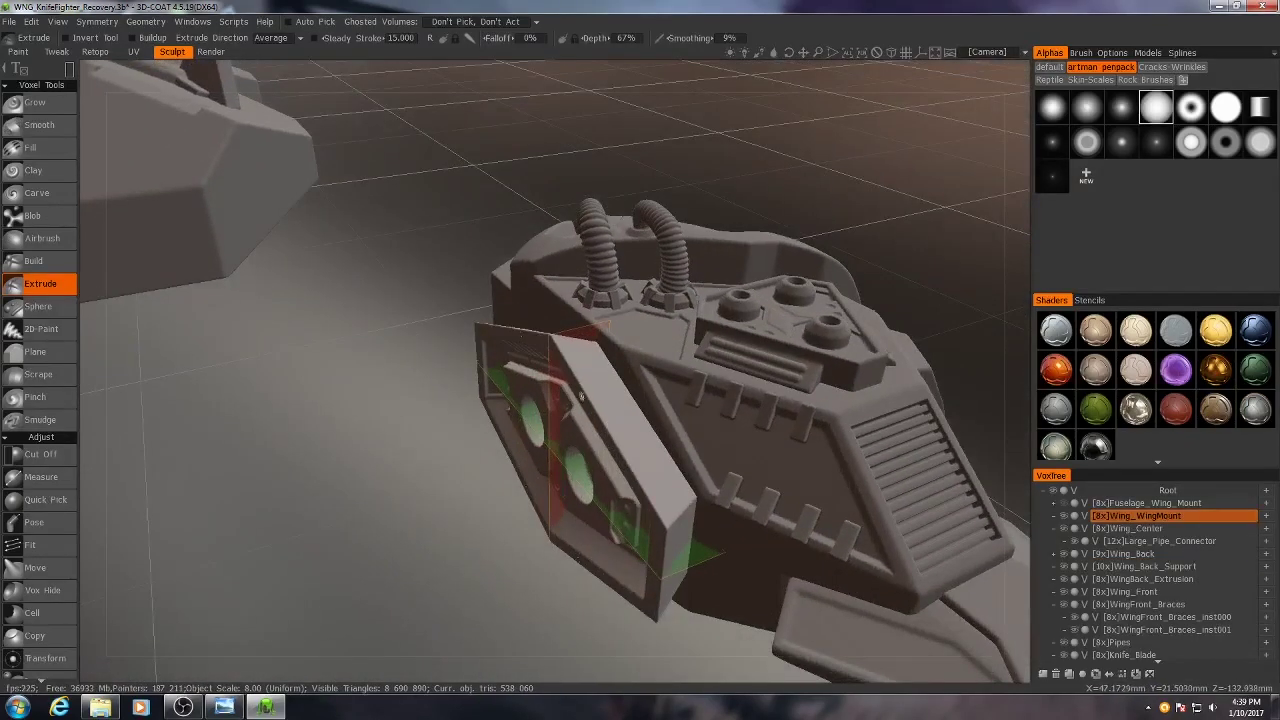
{"action": "middle_click_drag", "start_coordinate": [580, 397], "coordinate": [660, 400]}
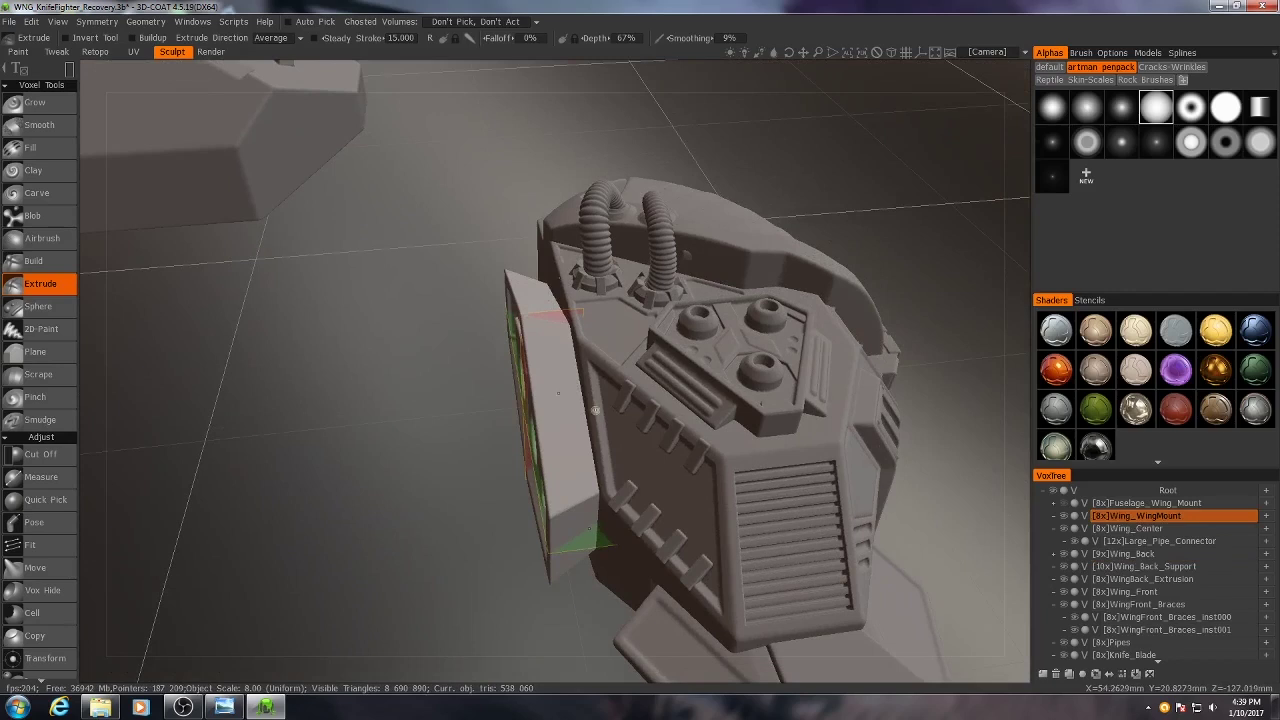
{"action": "left_click", "coordinate": [1140, 528]}
{"action": "right_click", "coordinate": [1144, 530]}
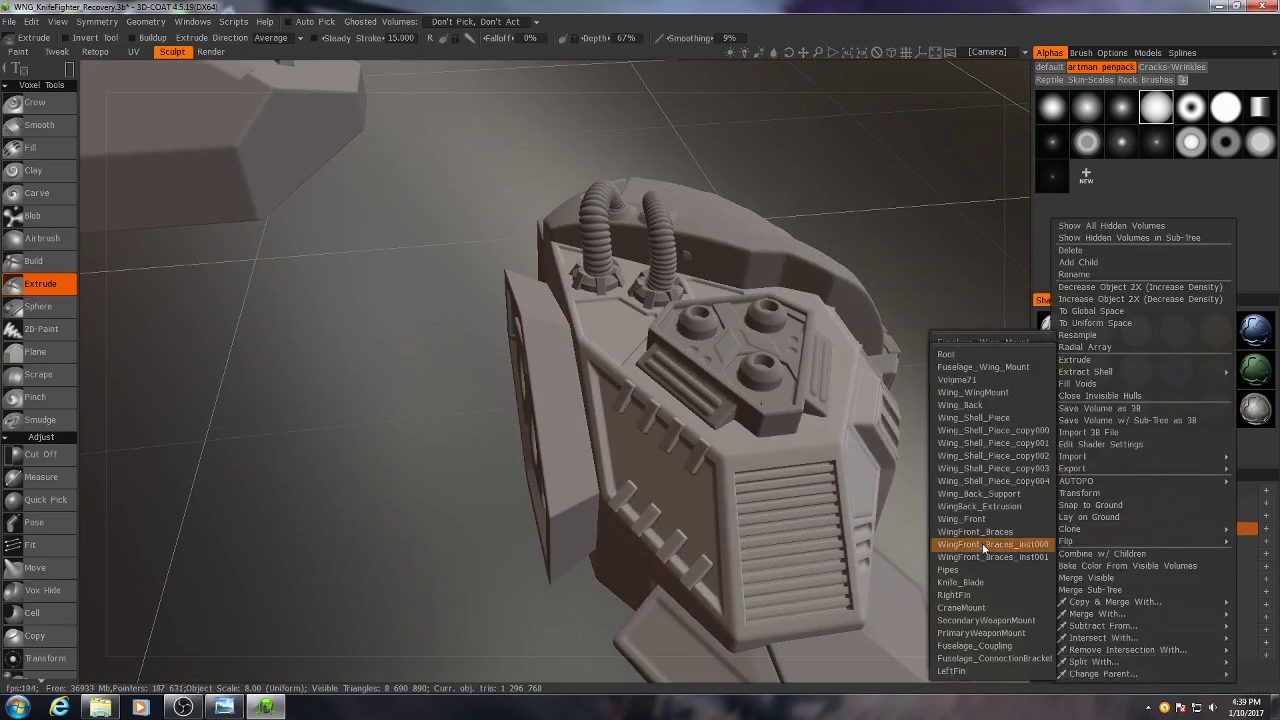
{"action": "left_click", "coordinate": [982, 393]}
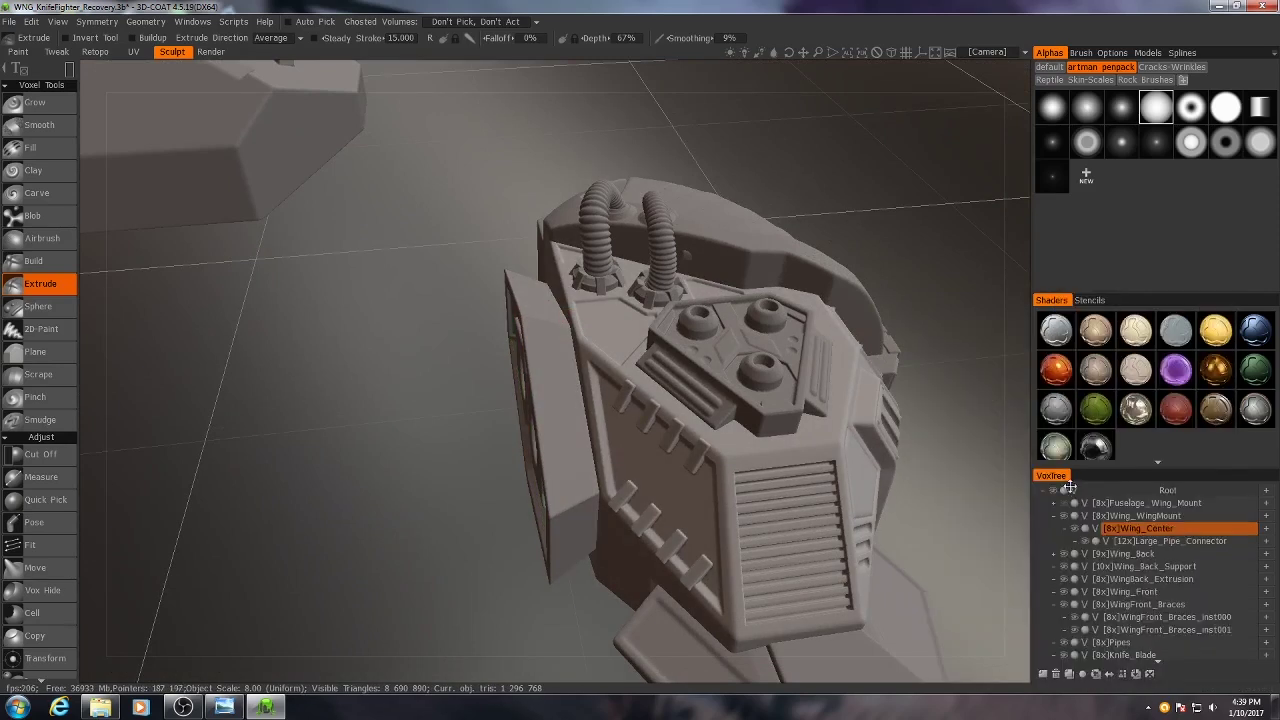
Step: Nest Wing_Back under Wing_Center and check its child pieces
{"action": "left_click", "coordinate": [1125, 554]}
{"action": "right_click", "coordinate": [1126, 554]}
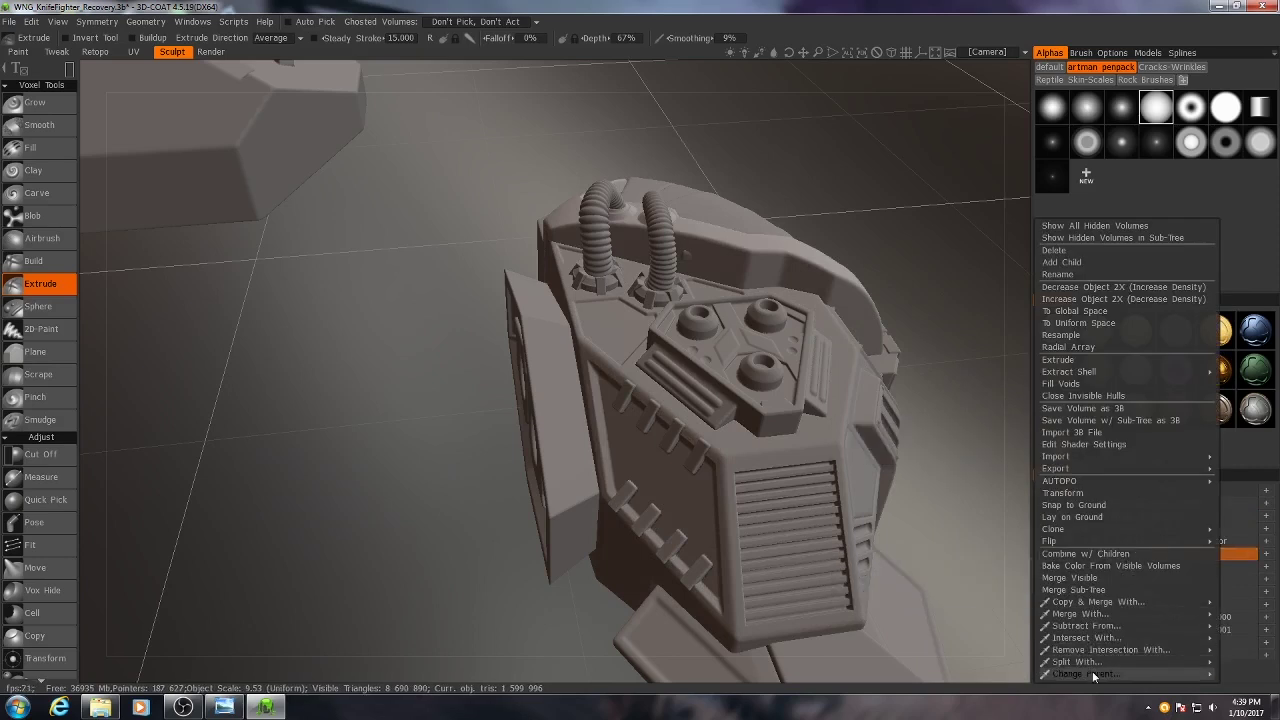
{"action": "mouse_move", "coordinate": [1086, 674]}
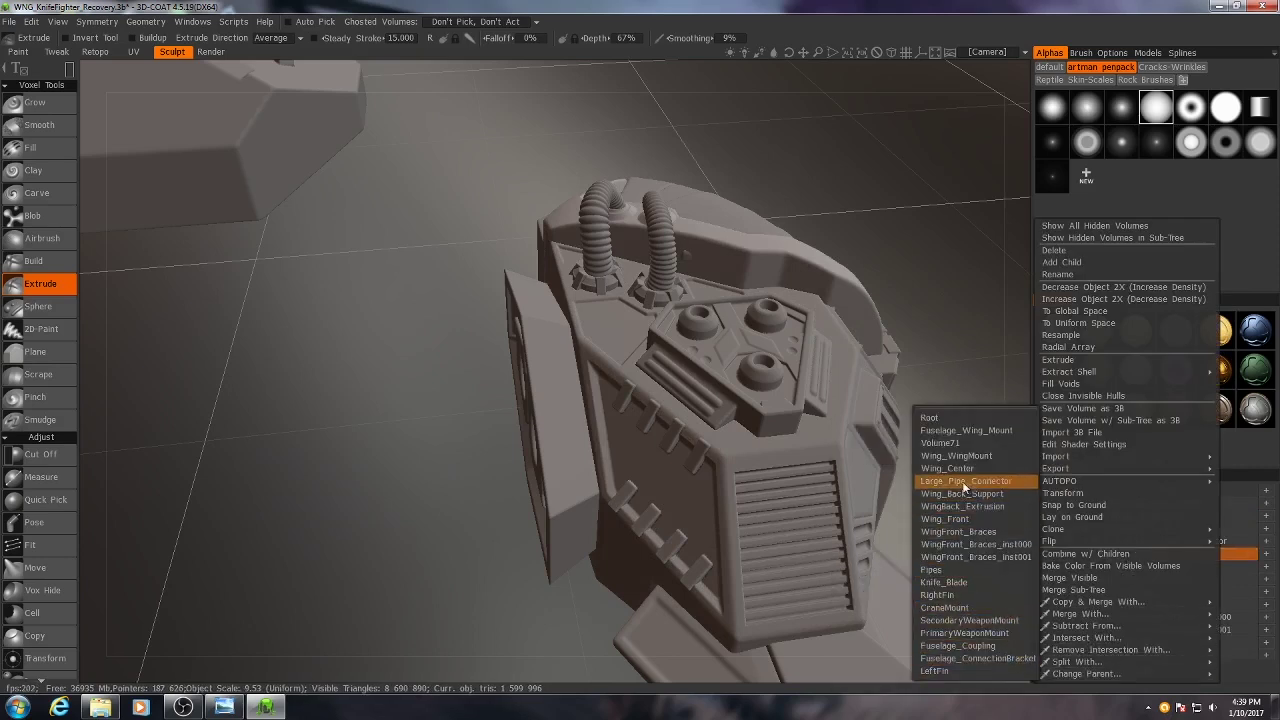
{"action": "left_click", "coordinate": [963, 482]}
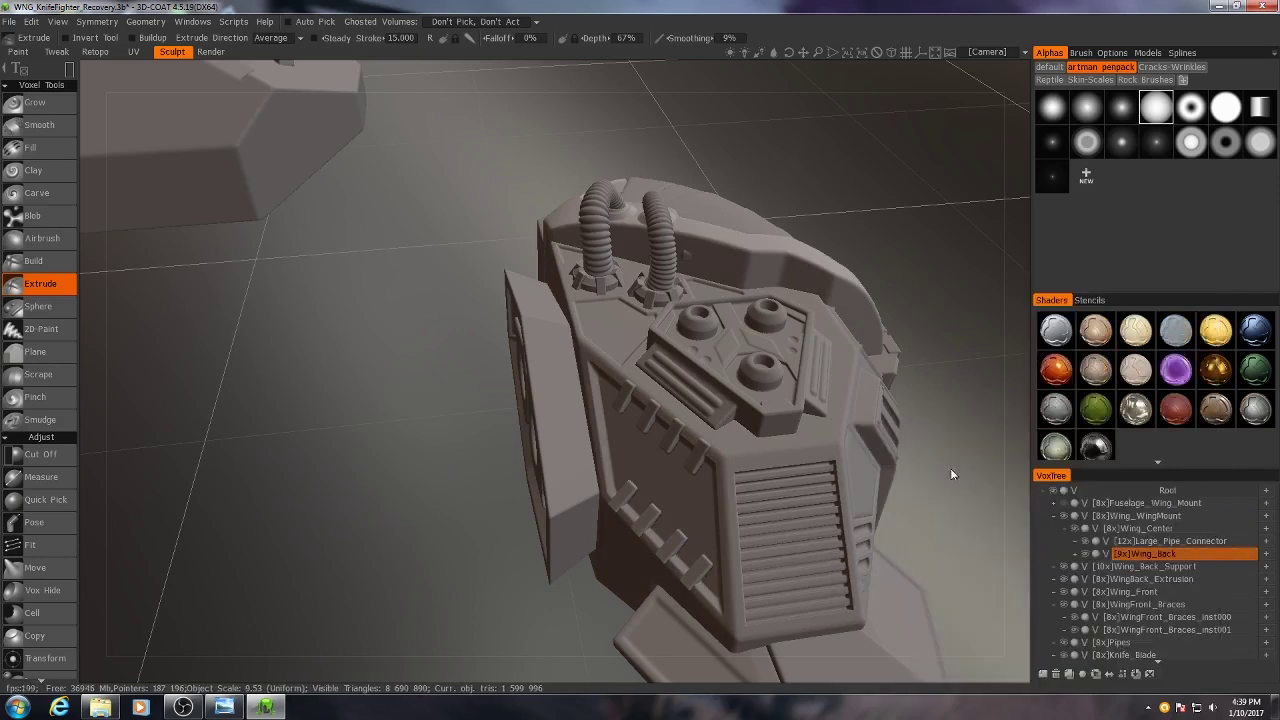
{"action": "left_click", "coordinate": [1075, 554]}
{"action": "left_click", "coordinate": [1076, 554]}
Step: Re-parent Wing_Back_Support and WingBack_Extrusion into Wing_Back, and Wing_Front under Wing_Center
{"action": "right_click", "coordinate": [1132, 567]}
{"action": "mouse_move", "coordinate": [1095, 673]}
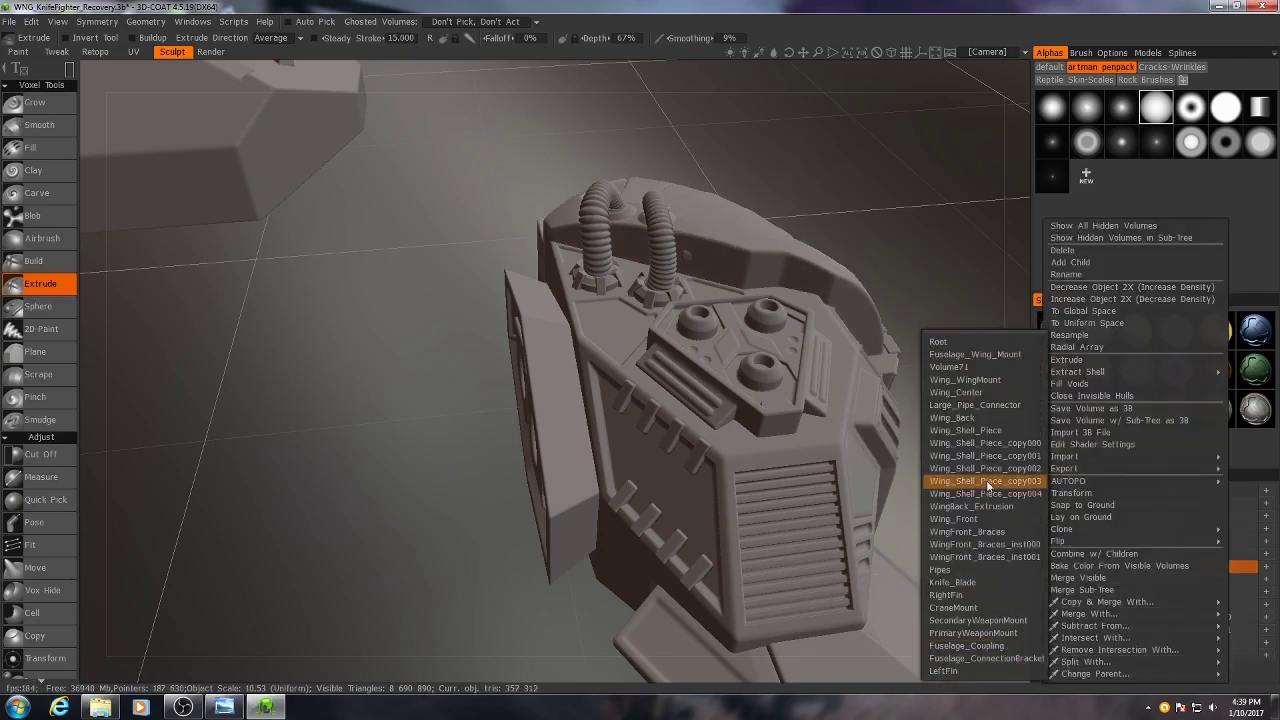
{"action": "left_click", "coordinate": [965, 380]}
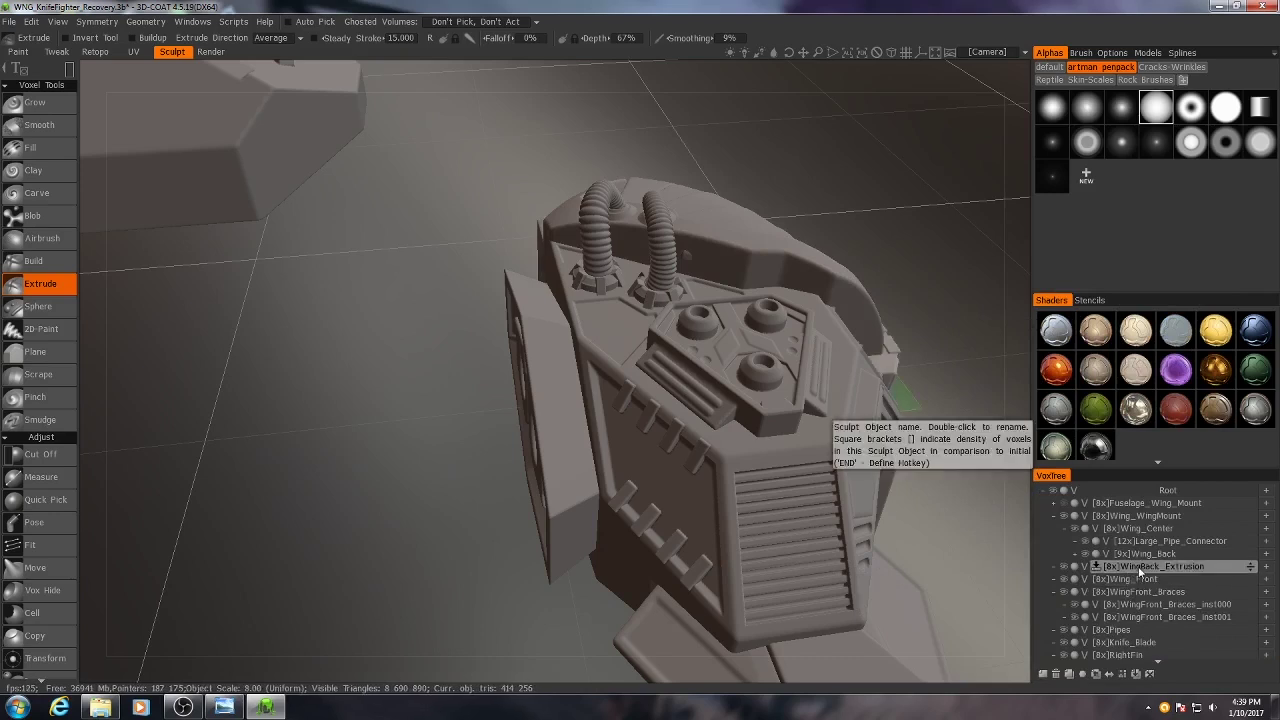
{"action": "right_click", "coordinate": [1138, 571]}
{"action": "left_click", "coordinate": [979, 417]}
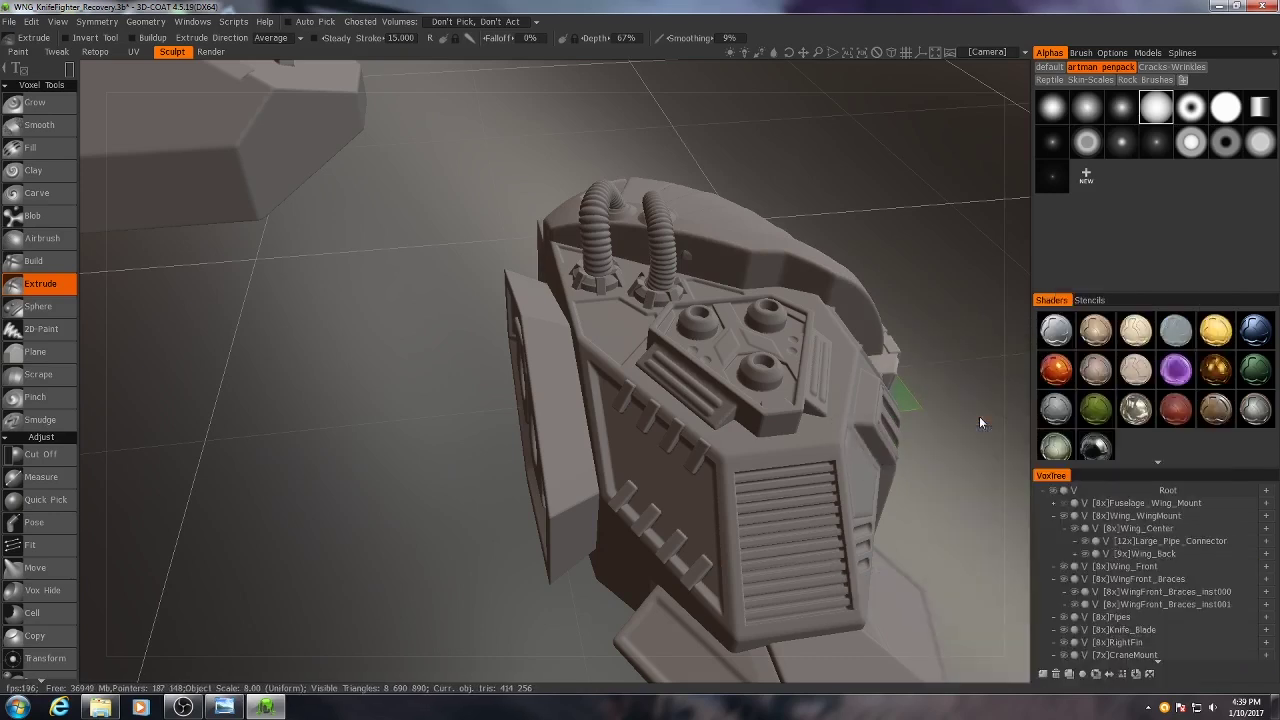
{"action": "left_click", "coordinate": [1137, 566]}
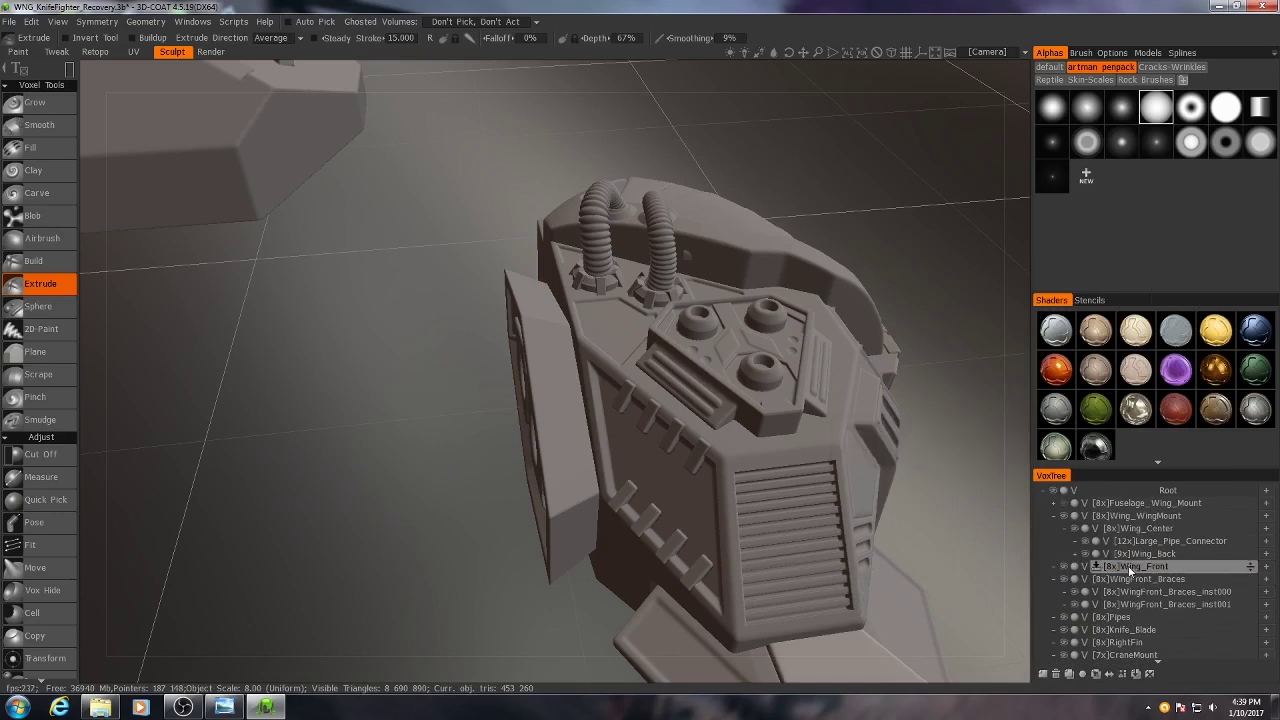
{"action": "right_click", "coordinate": [1131, 571]}
{"action": "mouse_move", "coordinate": [1087, 673]}
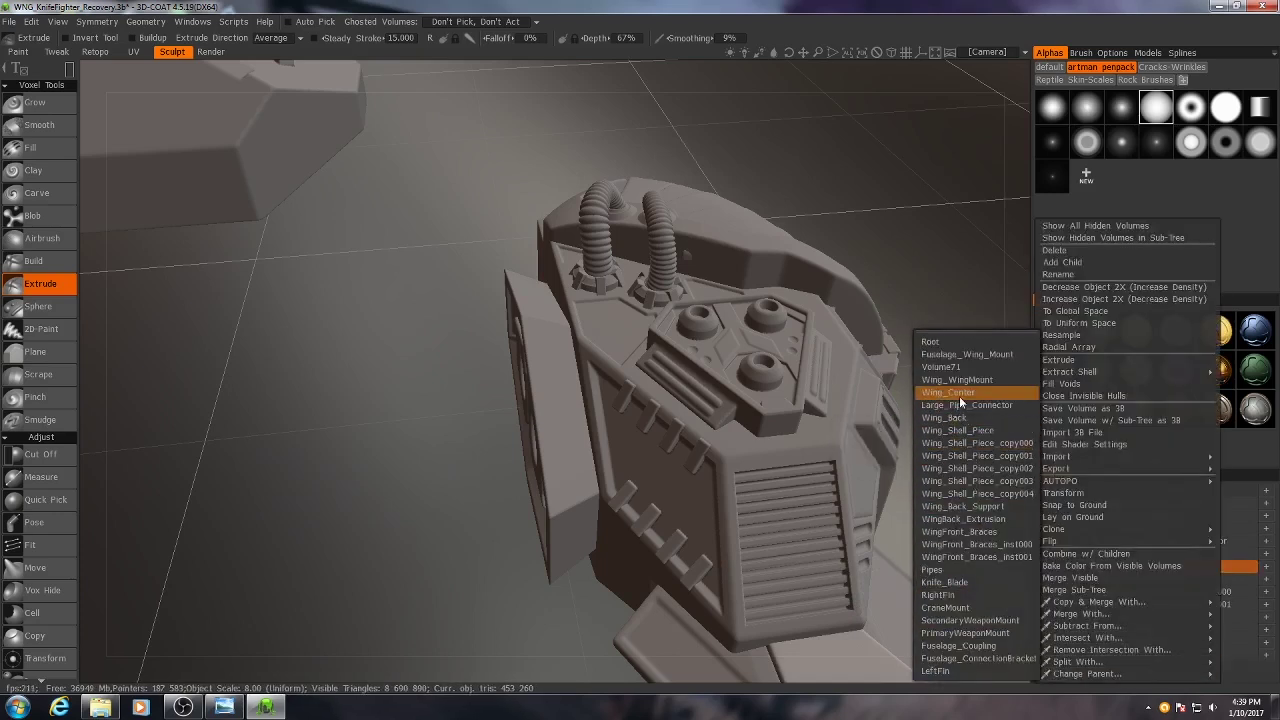
{"action": "left_click", "coordinate": [948, 392]}
Step: Finish moving Wing_Front, then nest WingFront_Braces under Wing_Front
{"action": "left_click", "coordinate": [1140, 579]}
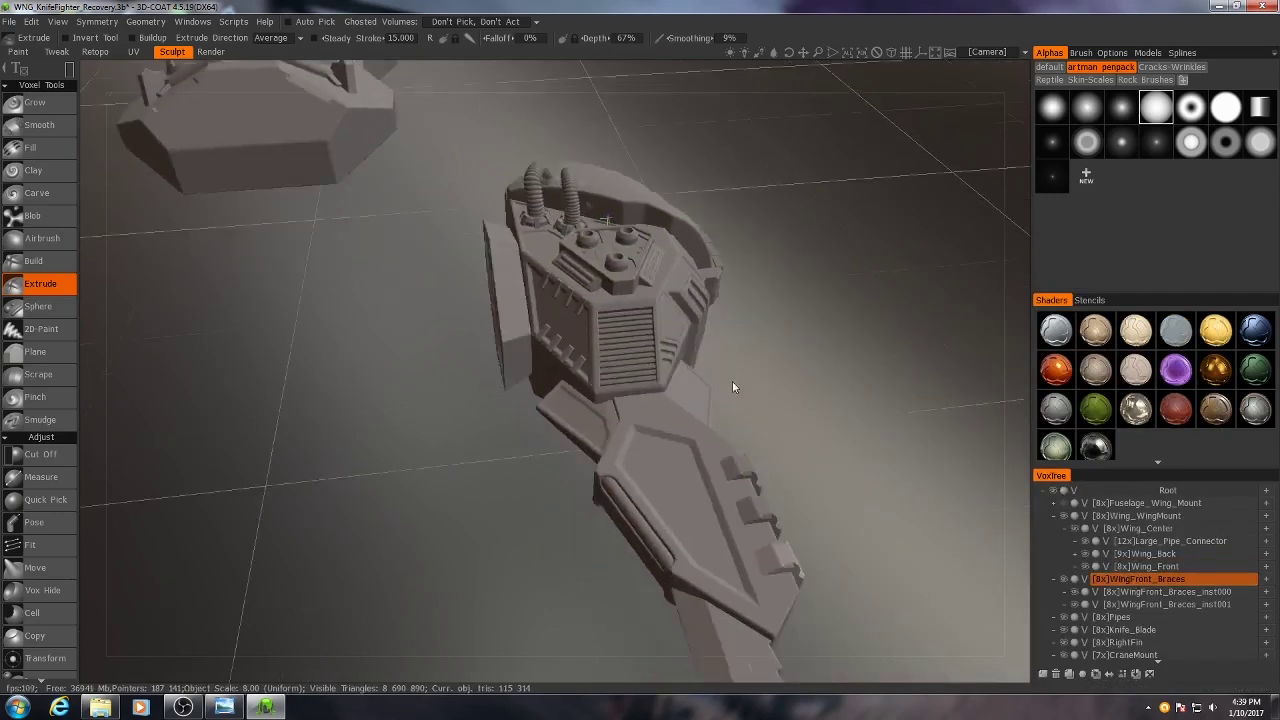
{"action": "left_click_drag", "start_coordinate": [732, 387], "coordinate": [743, 423]}
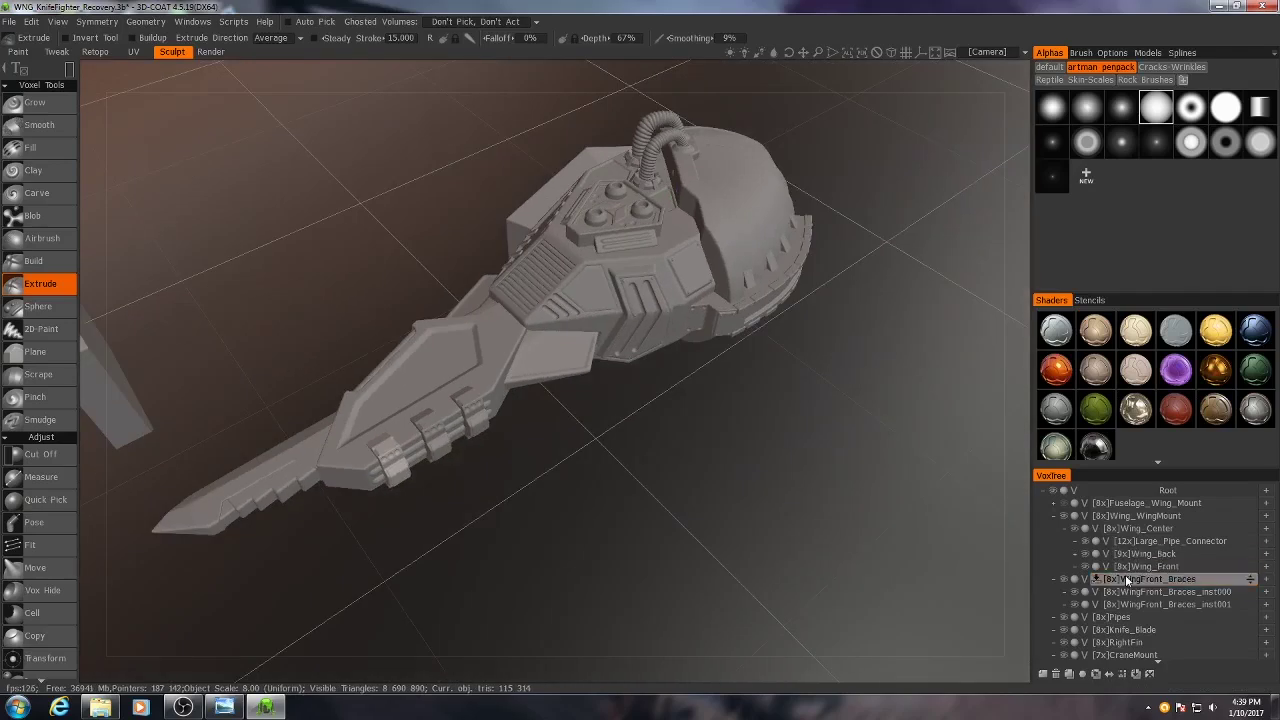
{"action": "right_click", "coordinate": [1130, 580]}
{"action": "mouse_move", "coordinate": [1100, 674]}
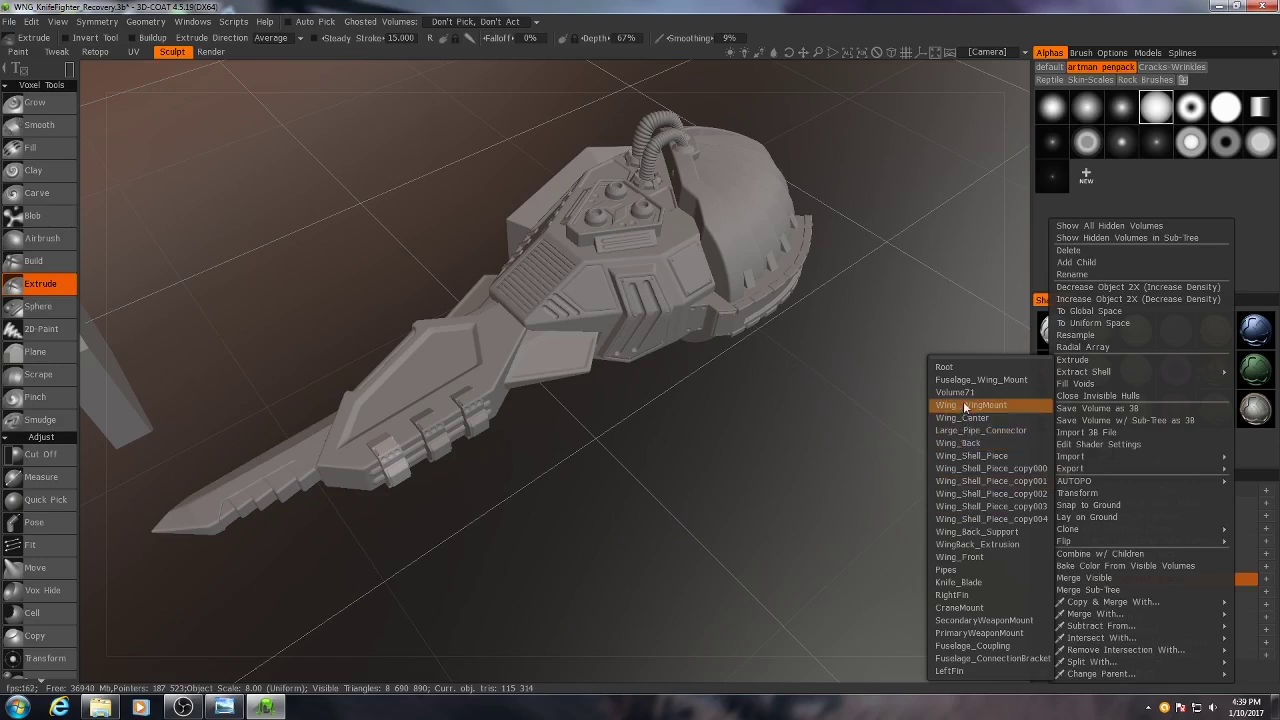
{"action": "left_click", "coordinate": [960, 557]}
{"action": "left_click", "coordinate": [1137, 594]}
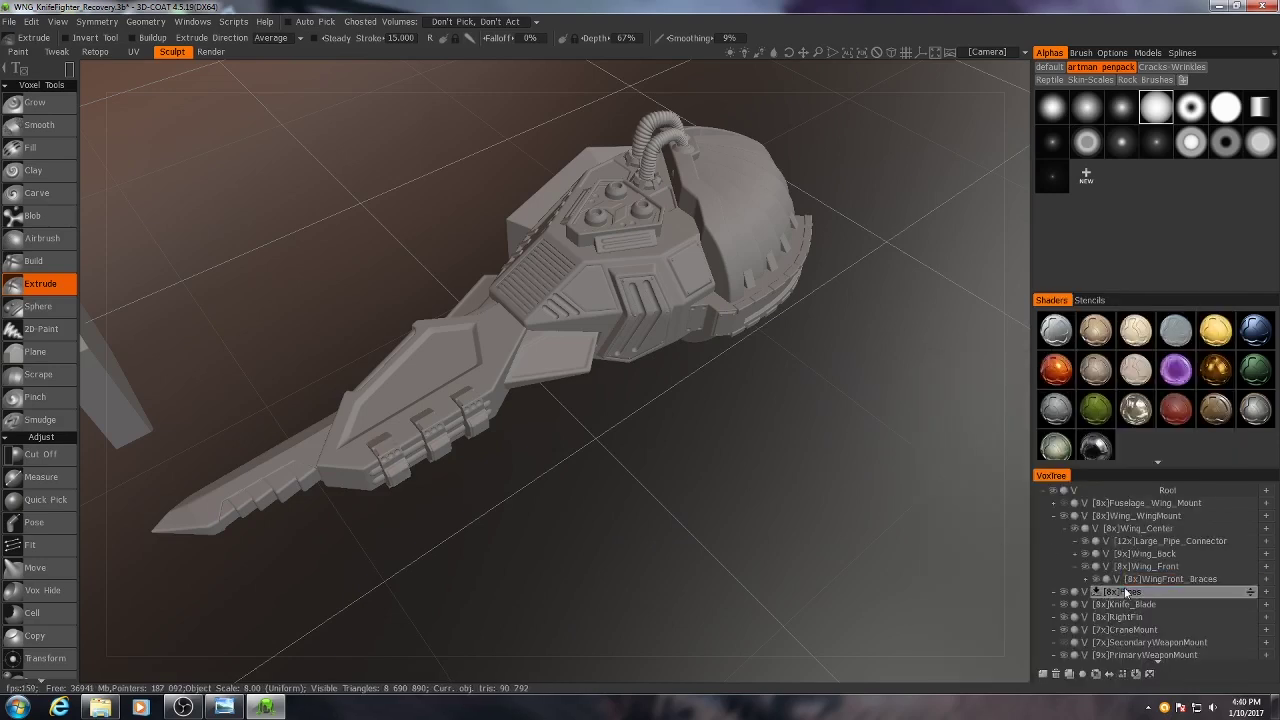
Step: Place Pipes under Large_Pipe_Connector and Knife_Blade under Wing_Front
{"action": "right_click", "coordinate": [1126, 592]}
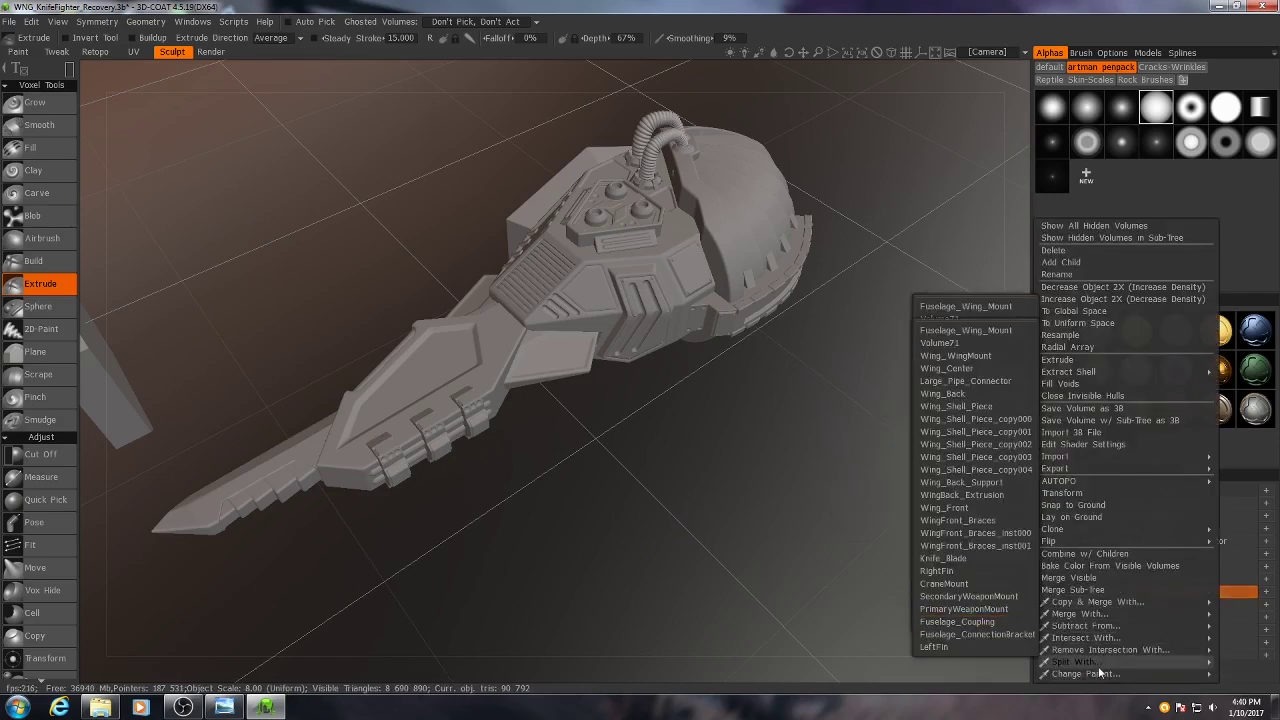
{"action": "left_click", "coordinate": [982, 410]}
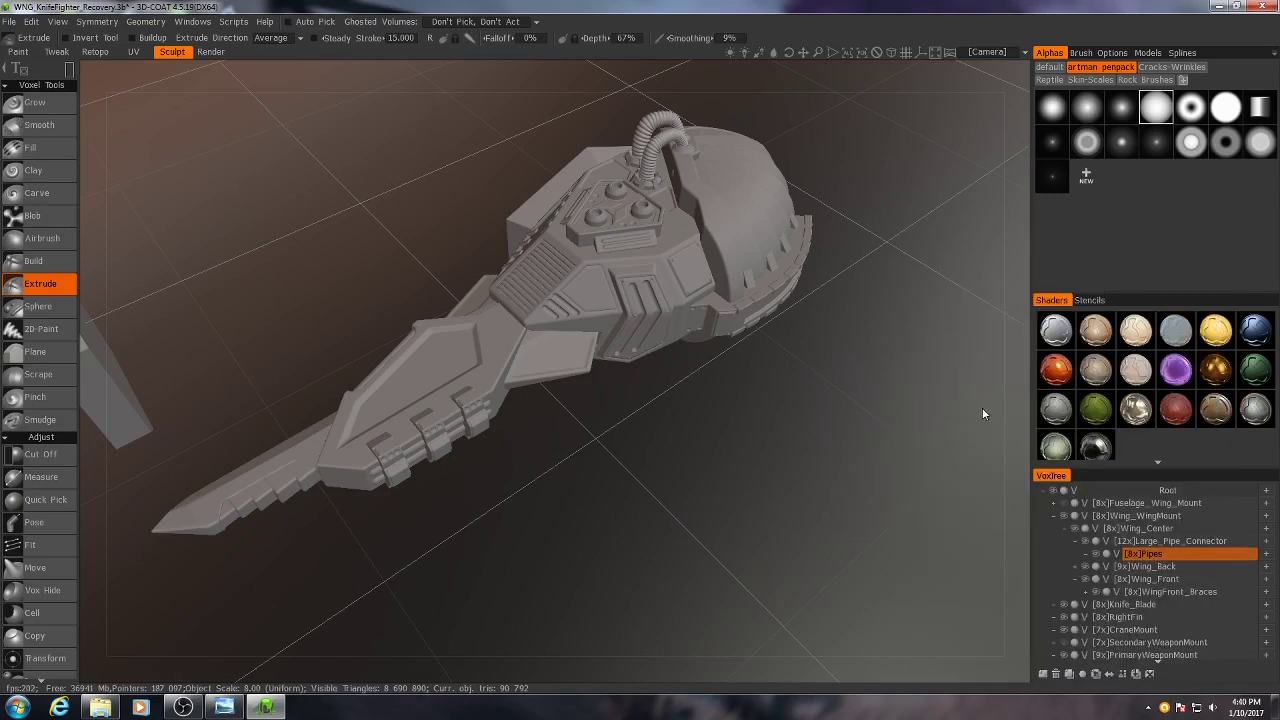
{"action": "left_click_drag", "start_coordinate": [1140, 529], "coordinate": [1142, 527]}
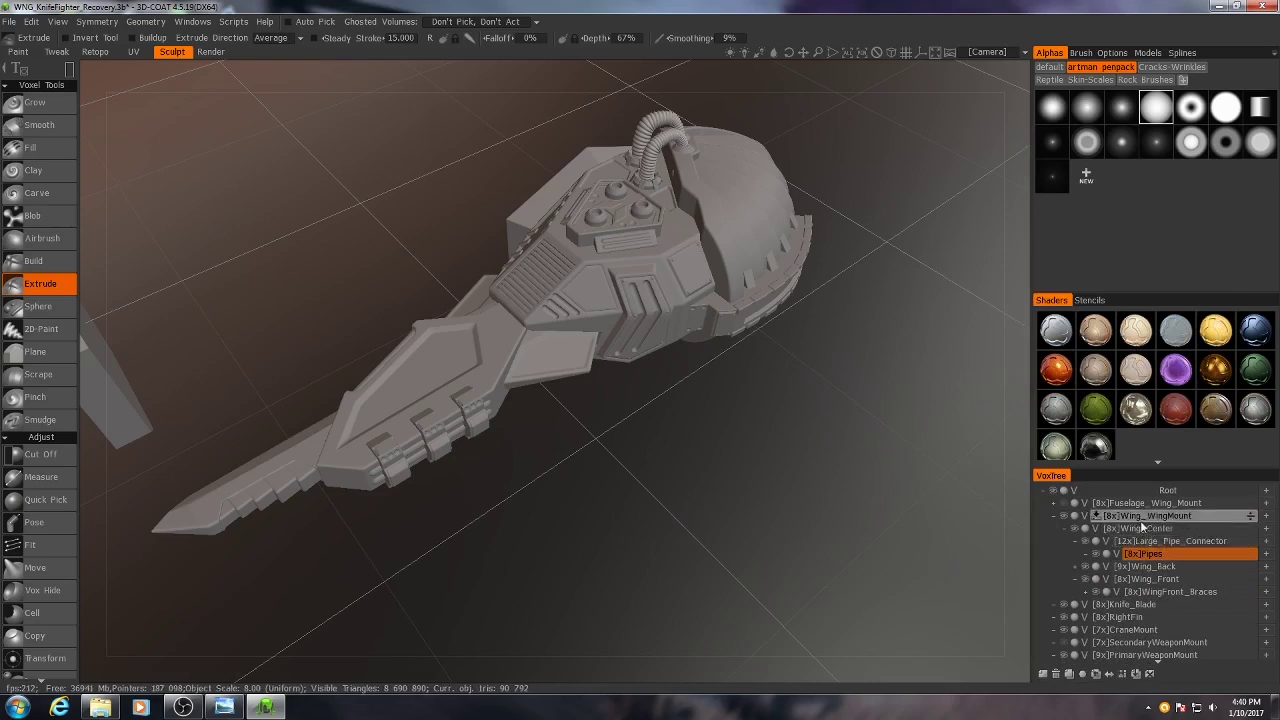
{"action": "right_click", "coordinate": [1137, 608]}
{"action": "mouse_move", "coordinate": [1098, 674]}
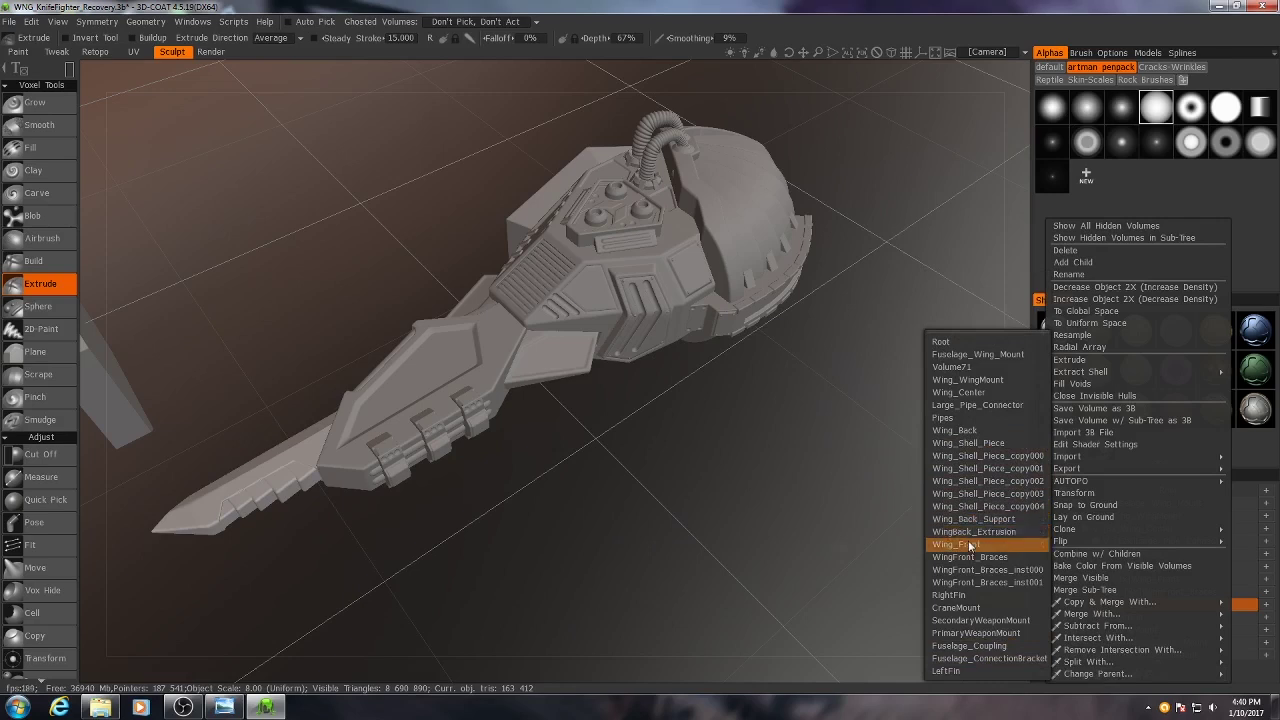
{"action": "left_click", "coordinate": [970, 545]}
Step: Parent RightFin, LeftFin and PrimaryWeaponMount under Wing_Center
{"action": "left_click", "coordinate": [1128, 618]}
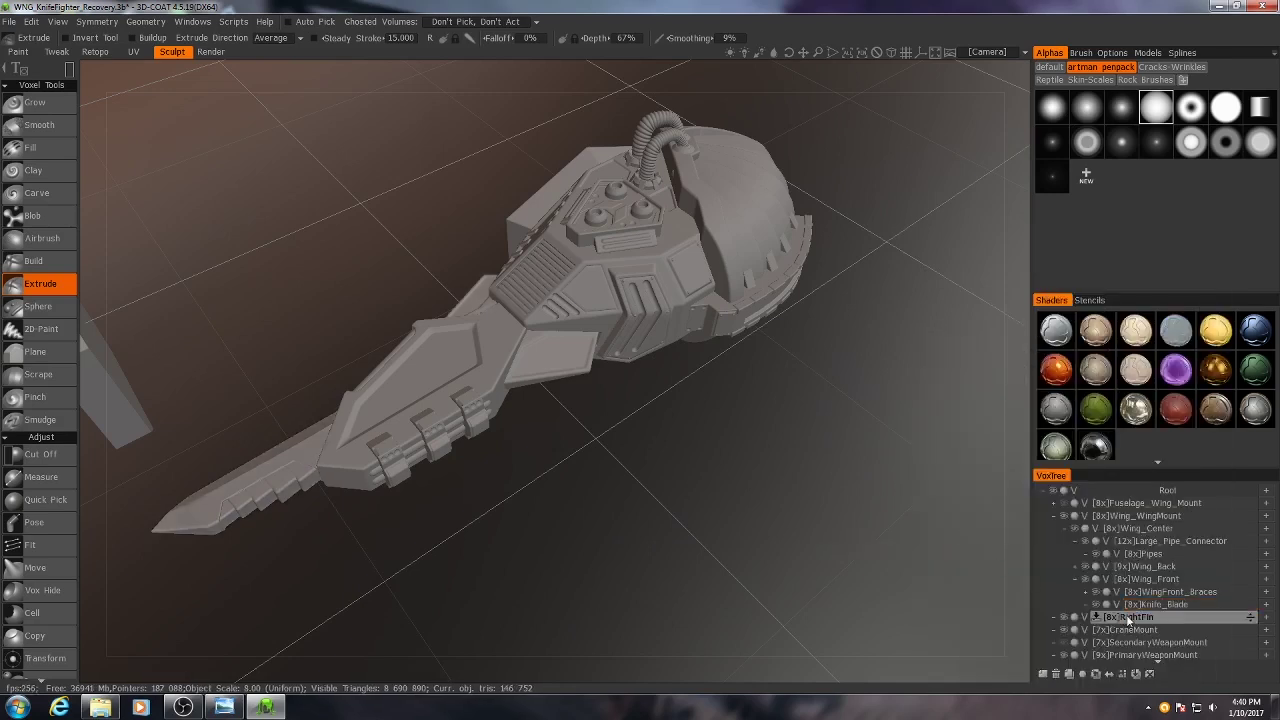
{"action": "right_click", "coordinate": [1128, 618]}
{"action": "mouse_move", "coordinate": [1090, 674]}
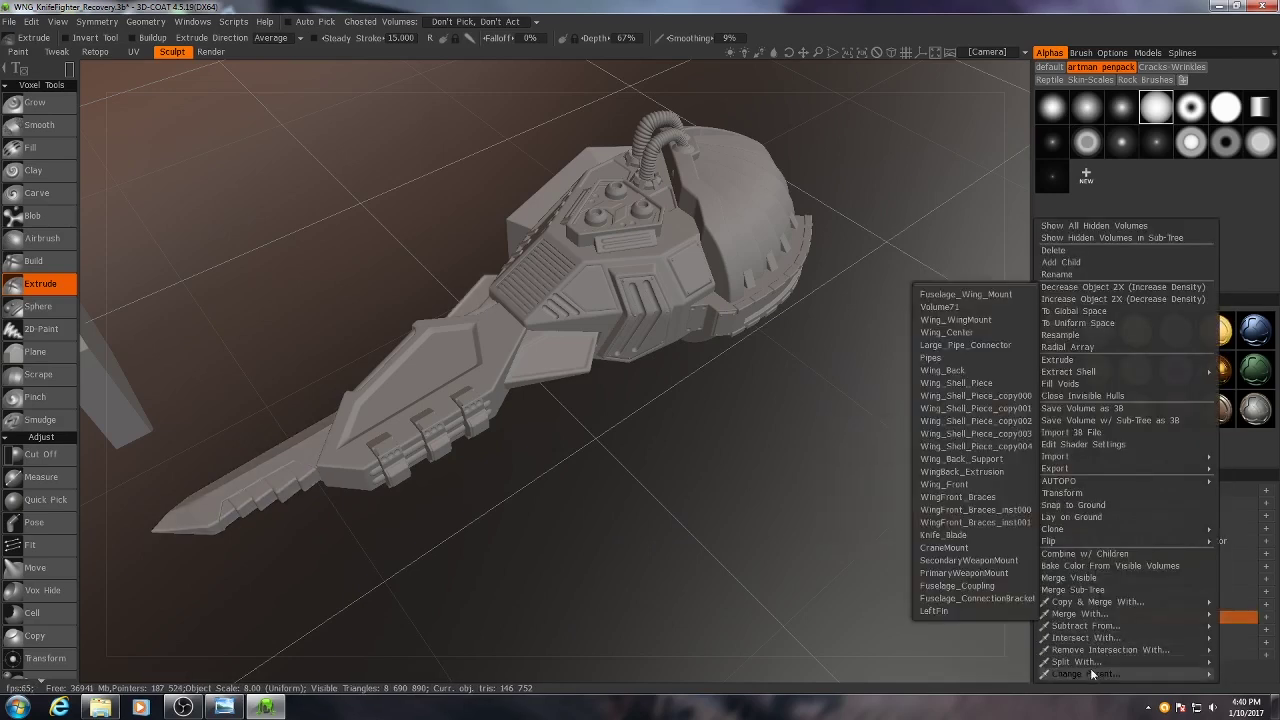
{"action": "left_click", "coordinate": [958, 400]}
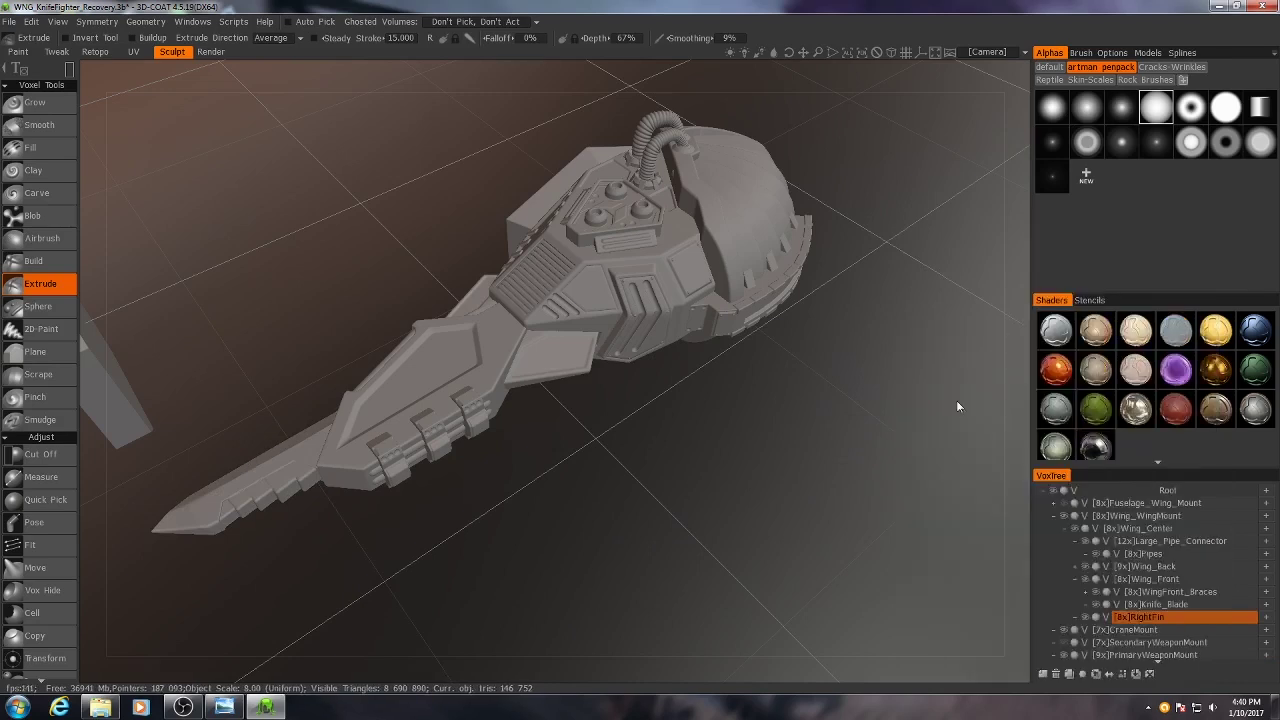
{"action": "left_click", "coordinate": [1124, 657]}
{"action": "right_click", "coordinate": [1124, 657]}
{"action": "mouse_move", "coordinate": [1081, 673]}
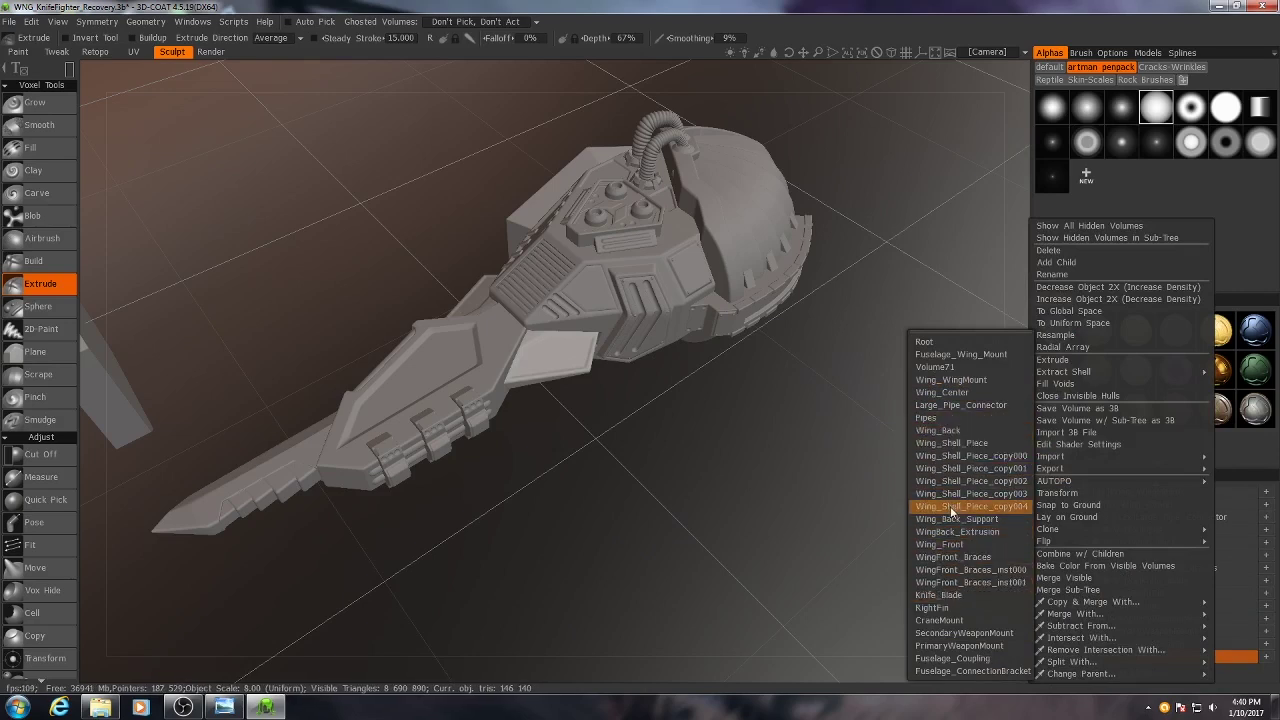
{"action": "left_click", "coordinate": [950, 392]}
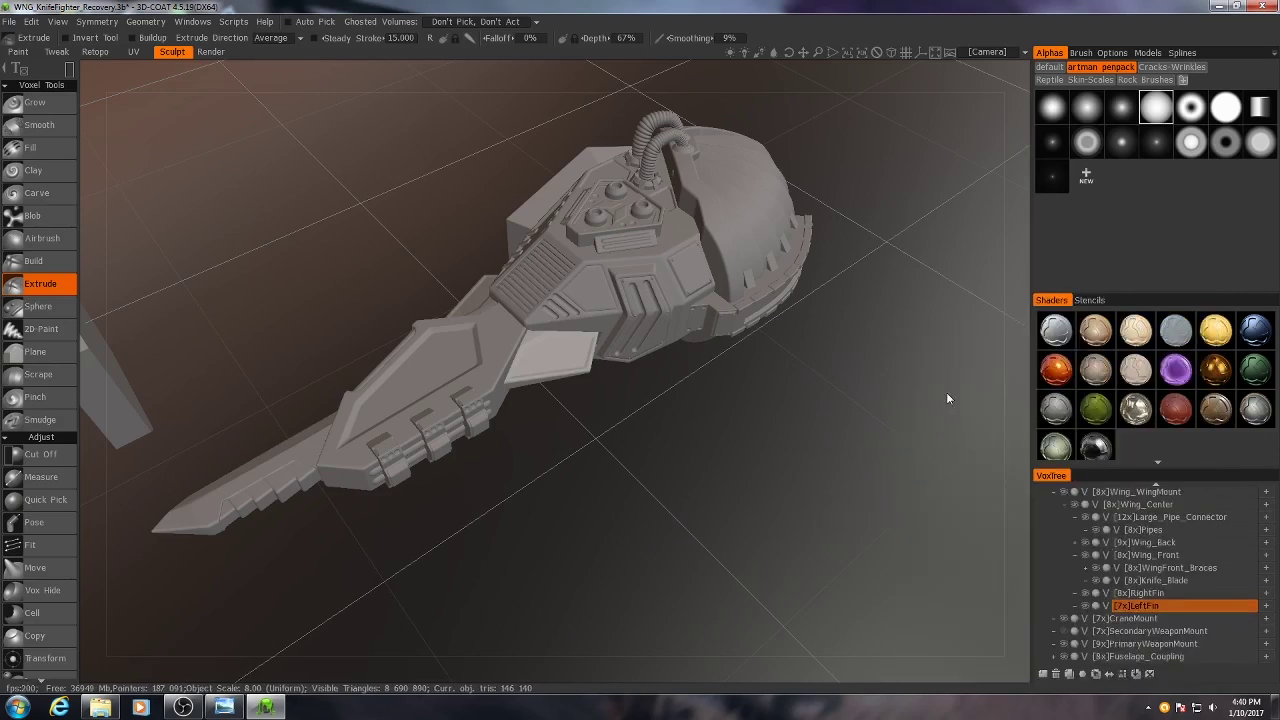
{"action": "left_click", "coordinate": [1140, 645]}
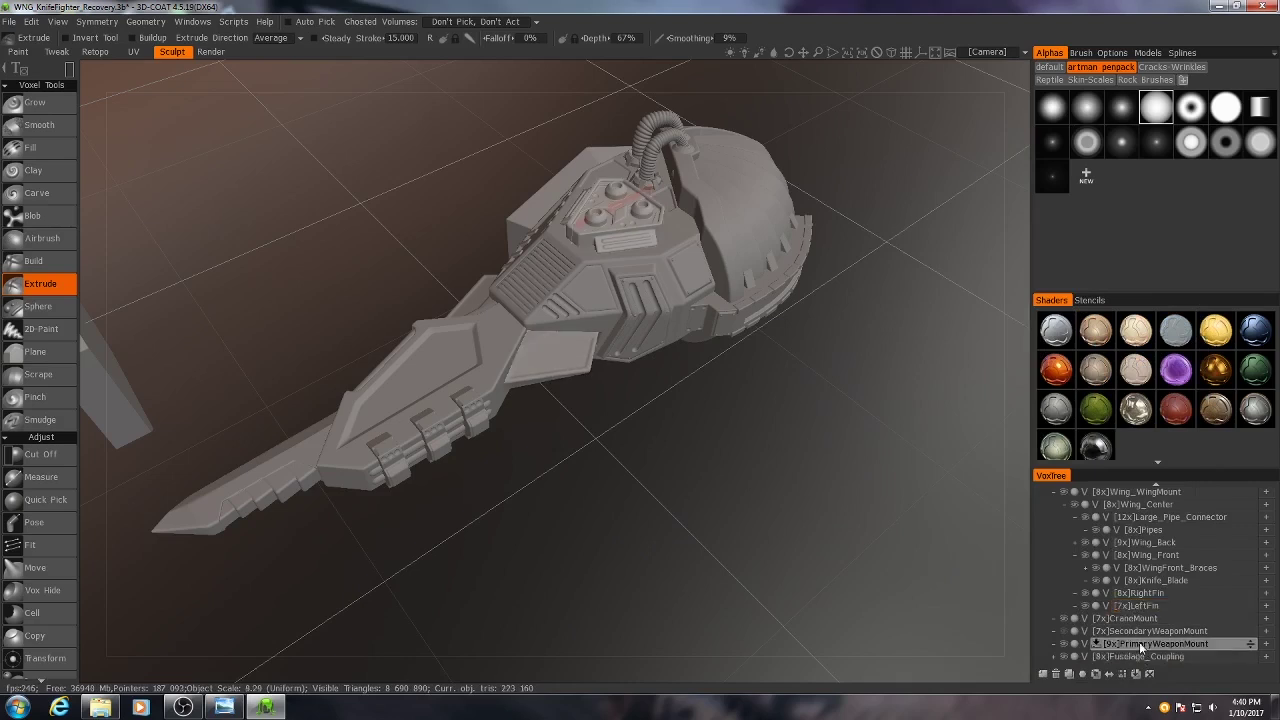
{"action": "right_click", "coordinate": [1140, 645]}
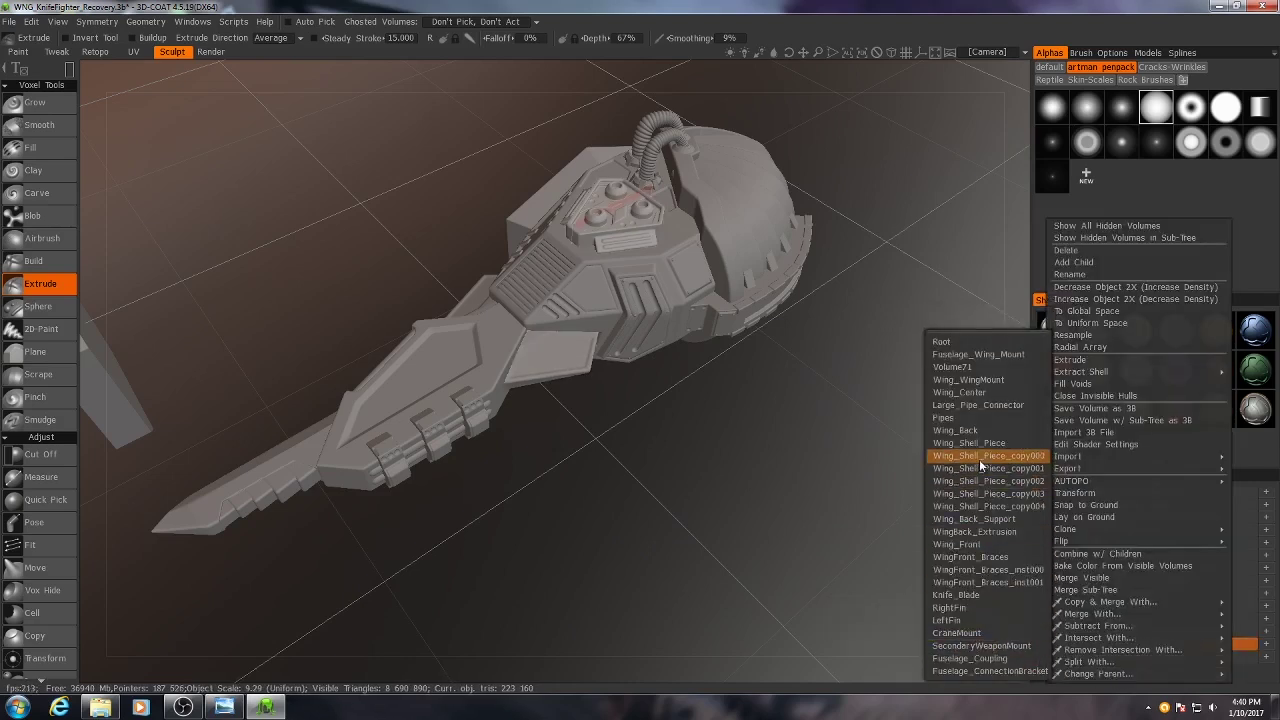
{"action": "left_click", "coordinate": [978, 392]}
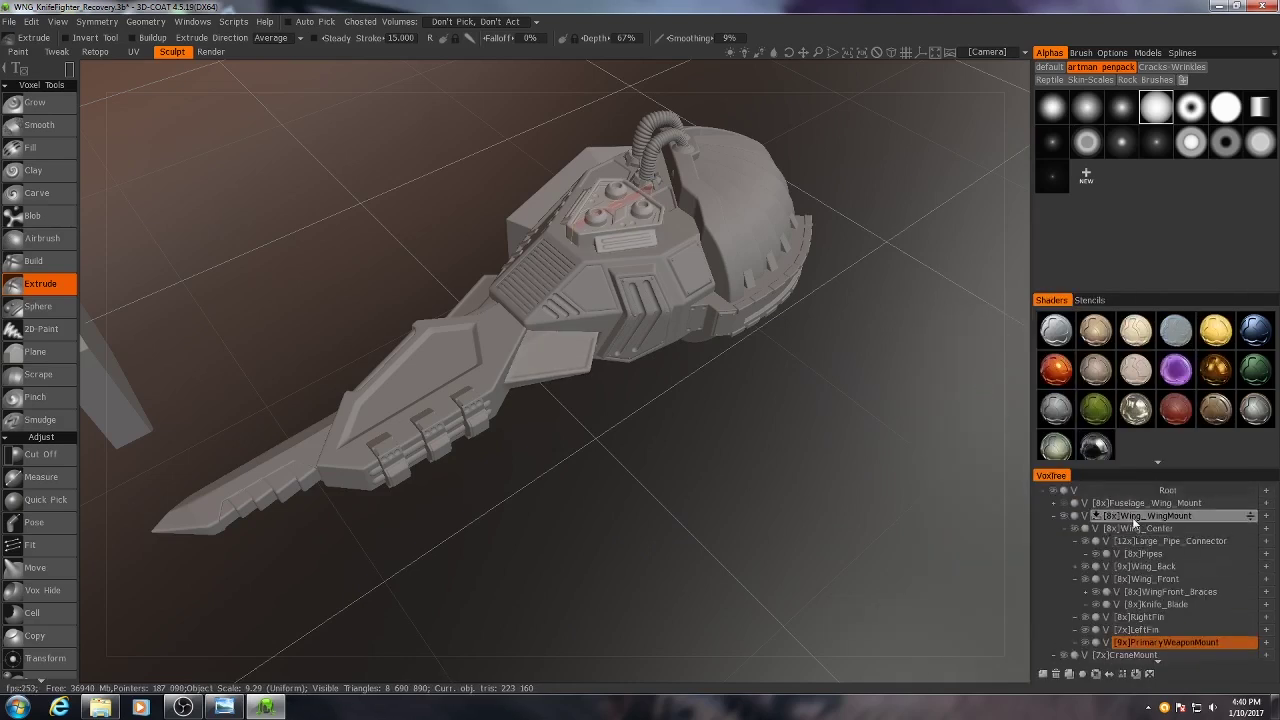
{"action": "left_click", "coordinate": [1134, 516]}
Step: Collapse Wing_WingMount and toggle its visibility to verify the whole wing is grouped
{"action": "left_click", "coordinate": [1053, 516]}
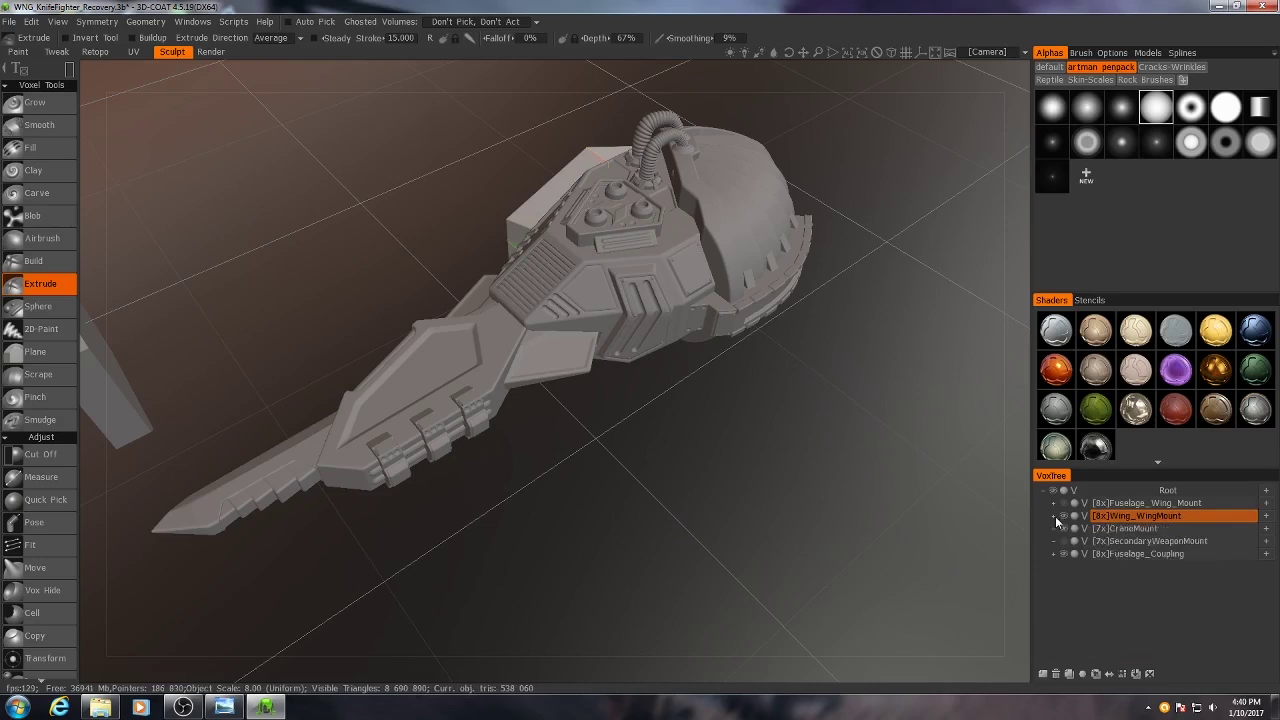
{"action": "left_click_drag", "start_coordinate": [824, 377], "coordinate": [866, 479]}
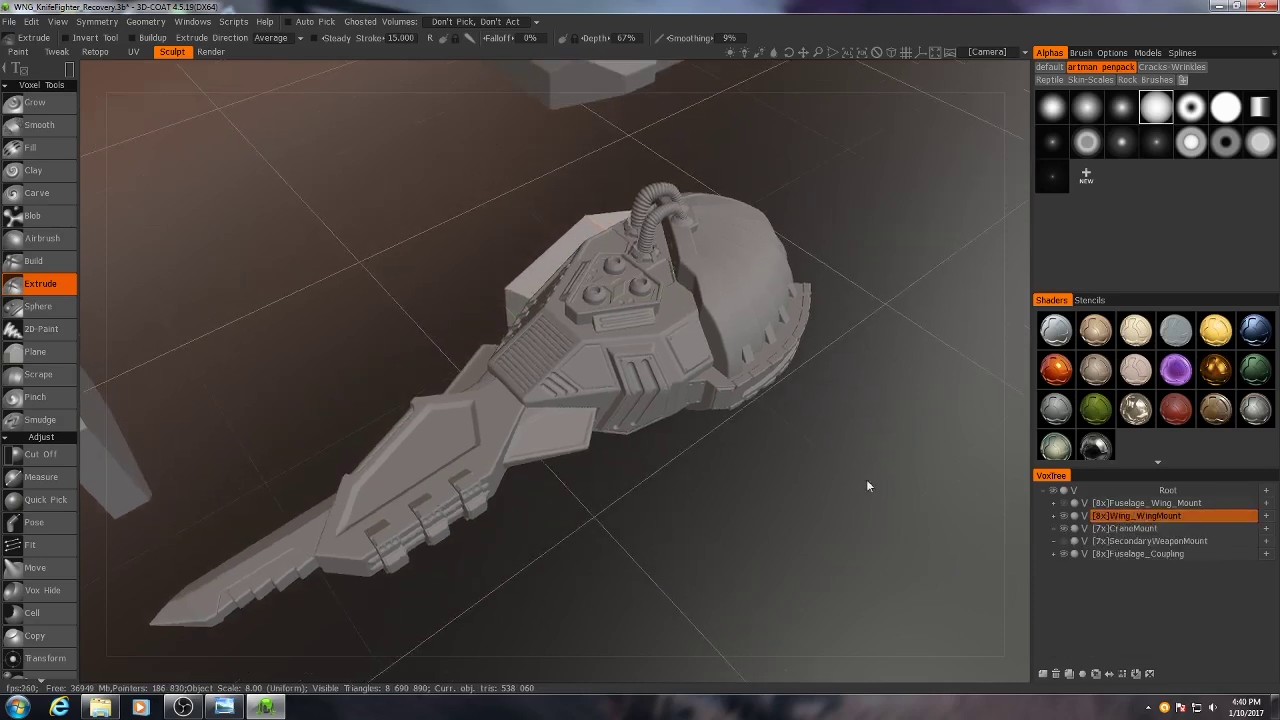
{"action": "left_click", "coordinate": [1066, 517]}
{"action": "left_click", "coordinate": [1066, 517]}
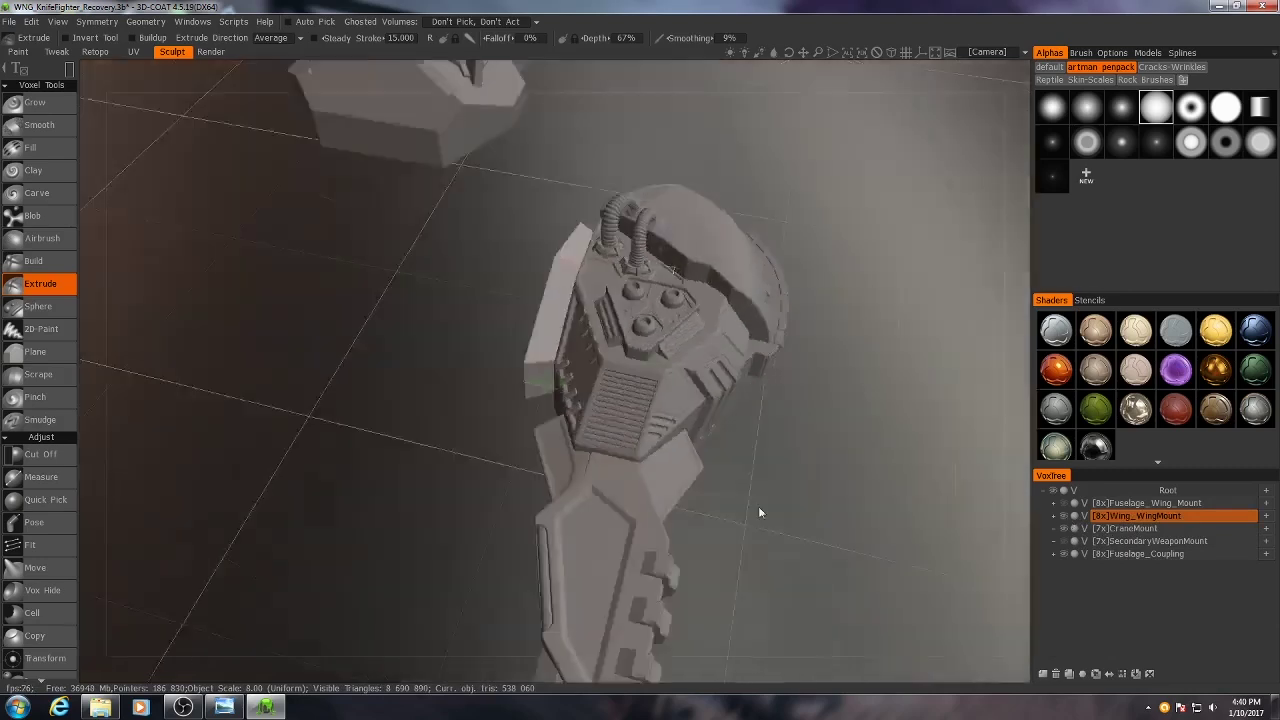
{"action": "scroll", "coordinate": [772, 518], "scroll_direction": "up", "scroll_amount": 3}
{"action": "left_click_drag", "start_coordinate": [762, 538], "coordinate": [672, 432]}
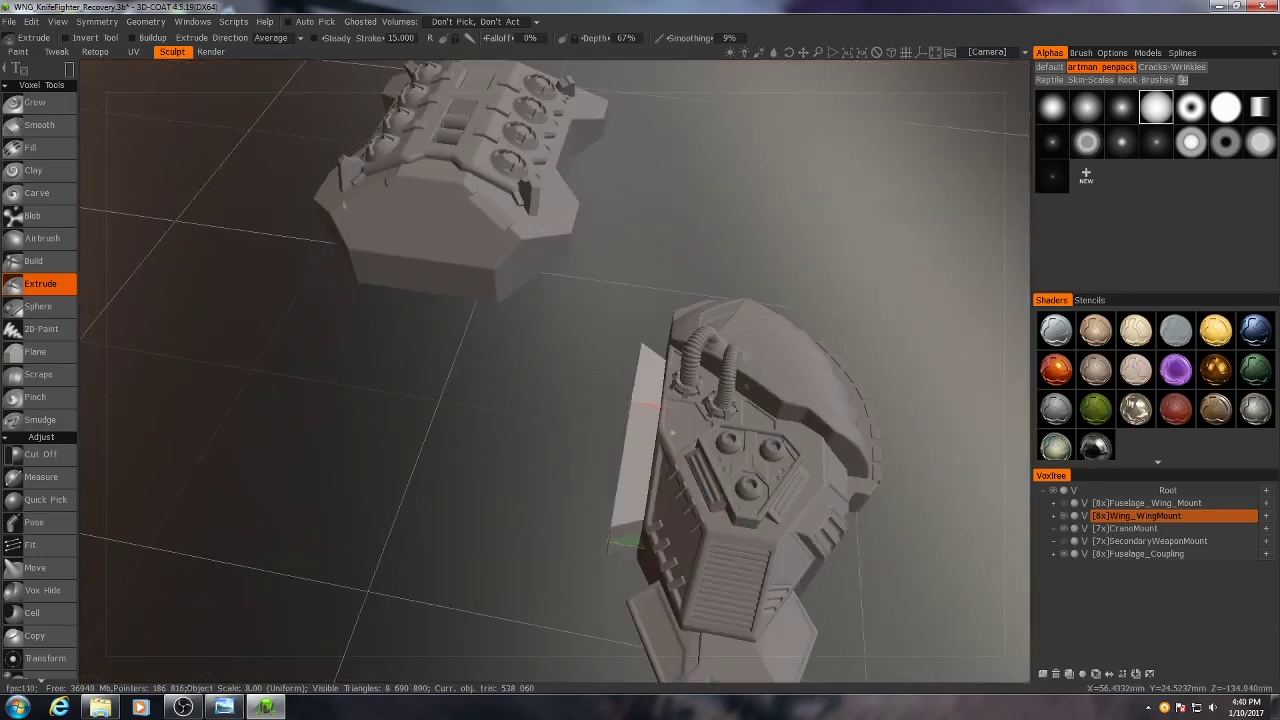
Step: Save the scene with Ctrl+S
{"action": "key", "text": "ctrl+s"}
{"action": "middle_click_drag", "start_coordinate": [866, 555], "coordinate": [812, 463]}
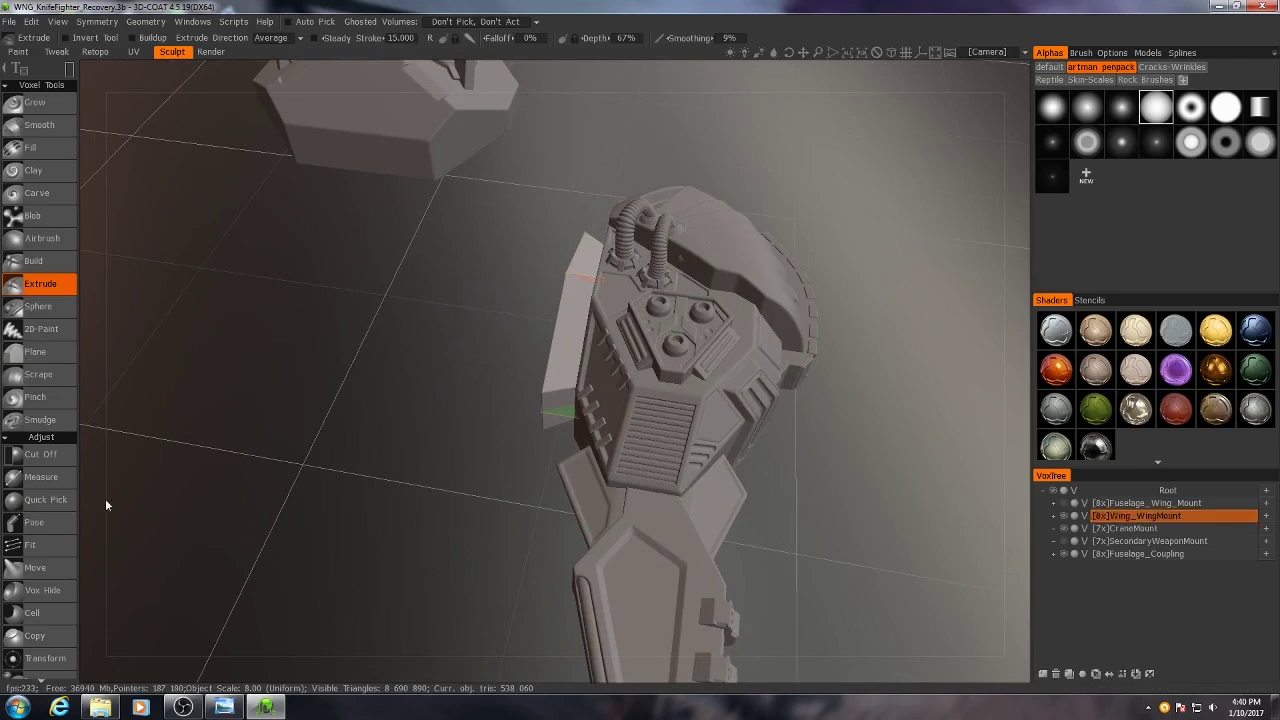
{"action": "scroll", "coordinate": [38, 490], "scroll_direction": "down", "scroll_amount": 1}
{"action": "scroll", "coordinate": [36, 480], "scroll_direction": "down", "scroll_amount": 2}
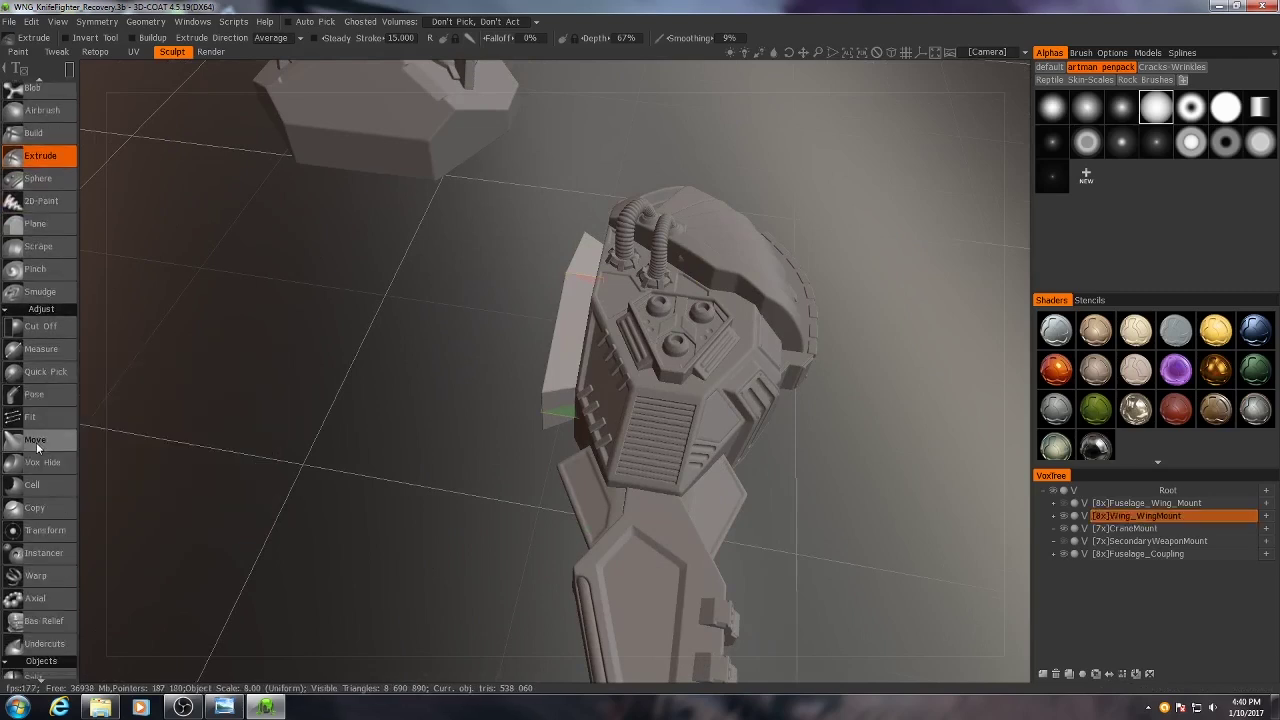
Step: Mirror the whole wing mount across X with the Instancer's New Mirror X
{"action": "left_click", "coordinate": [44, 553]}
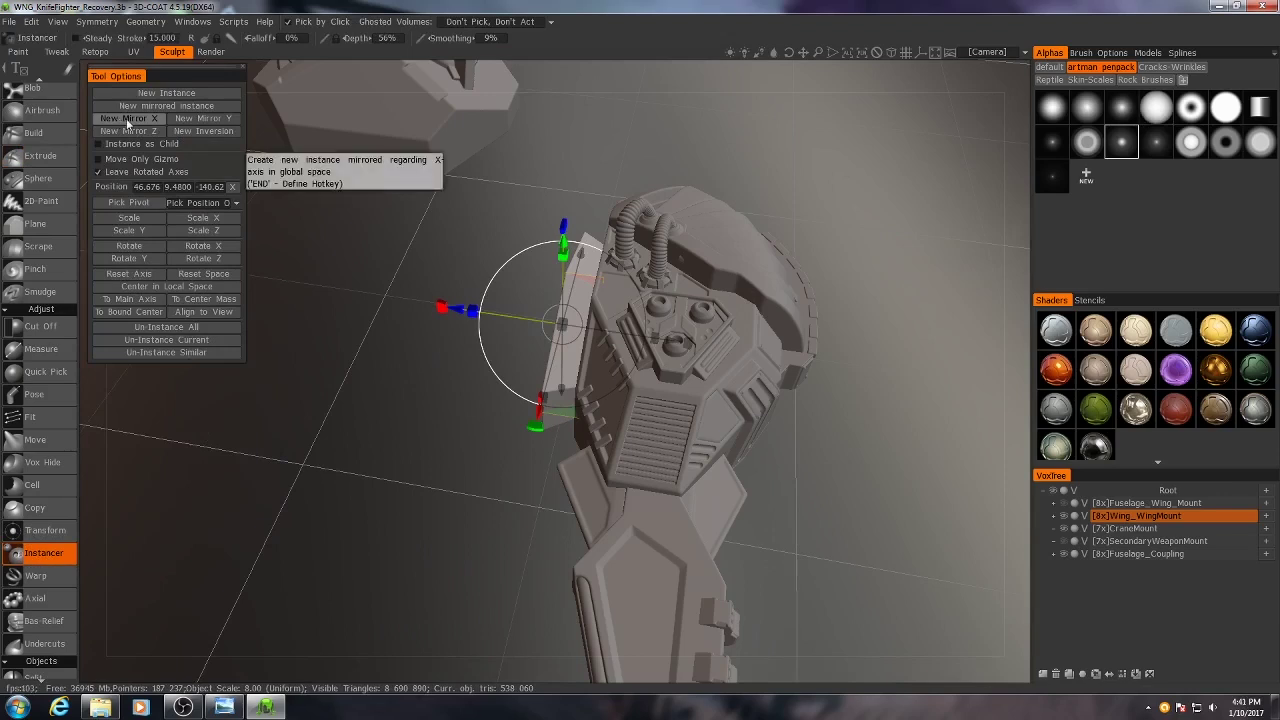
{"action": "left_click", "coordinate": [128, 119]}
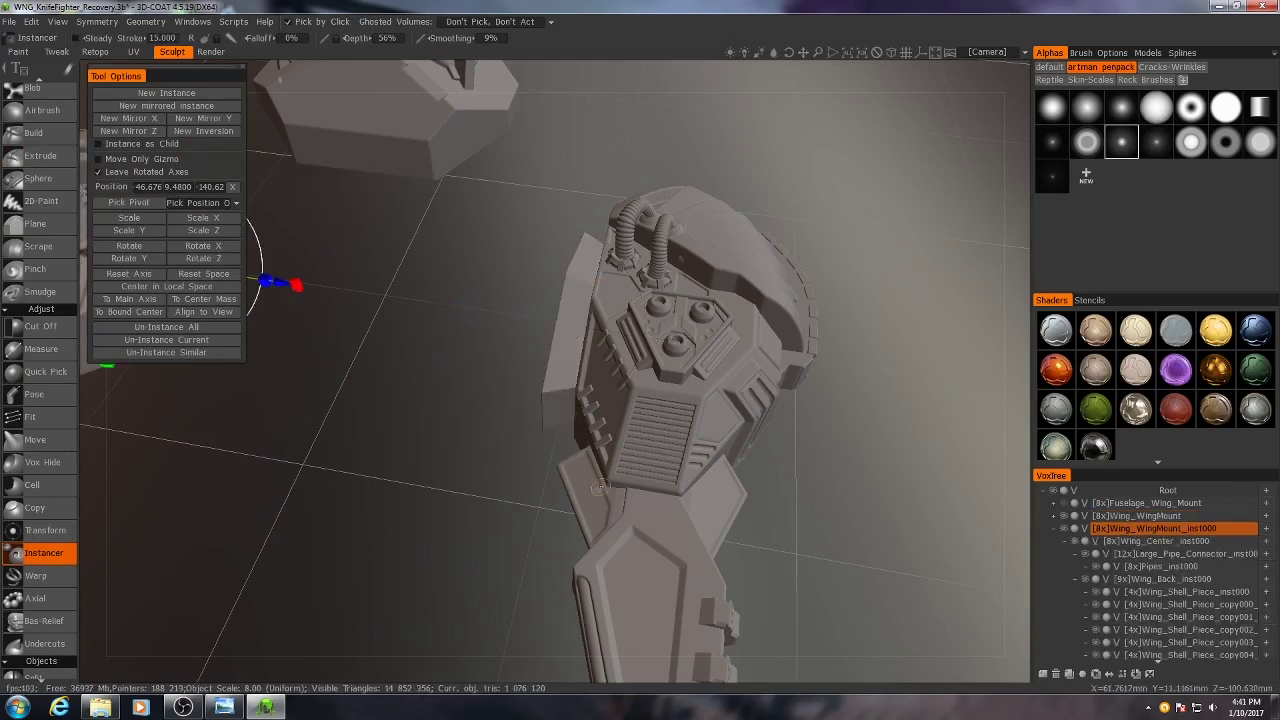
{"action": "scroll", "coordinate": [524, 492], "scroll_direction": "down", "scroll_amount": 5}
{"action": "left_click_drag", "start_coordinate": [524, 492], "coordinate": [480, 530]}
{"action": "scroll", "coordinate": [418, 573], "scroll_direction": "up", "scroll_amount": 5}
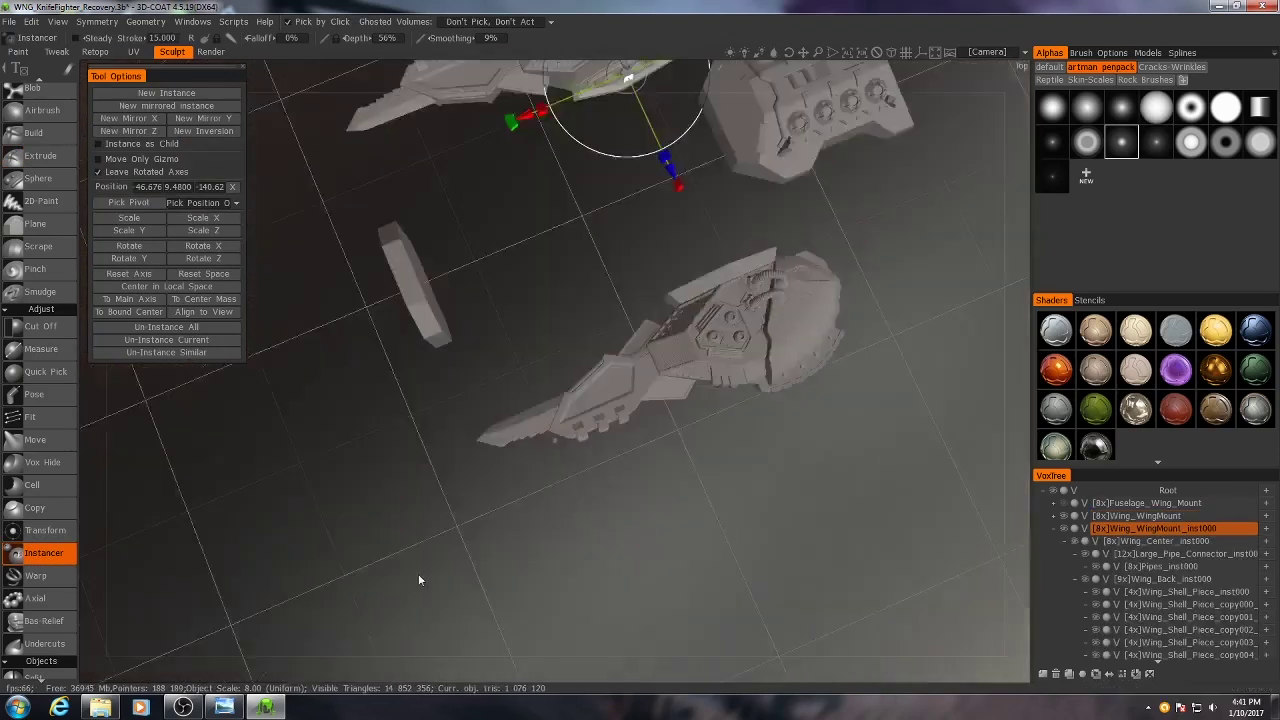
Step: Orbit around both wings, ending on a top-down view
{"action": "mouse_move", "coordinate": [419, 579]}
{"action": "left_mouse_down"}
{"action": "mouse_move", "coordinate": [498, 515]}
{"action": "mouse_move", "coordinate": [441, 583]}
{"action": "mouse_move", "coordinate": [476, 592]}
{"action": "mouse_move", "coordinate": [663, 552]}
{"action": "mouse_move", "coordinate": [656, 451]}
{"action": "mouse_move", "coordinate": [612, 493]}
{"action": "mouse_move", "coordinate": [600, 480]}
{"action": "left_mouse_up"}
{"action": "scroll", "coordinate": [658, 454], "scroll_direction": "up", "scroll_amount": 5}
{"action": "scroll", "coordinate": [658, 454], "scroll_direction": "down", "scroll_amount": 3}
{"action": "scroll", "coordinate": [596, 510], "scroll_direction": "up", "scroll_amount": 1}
{"action": "scroll", "coordinate": [596, 510], "scroll_direction": "up", "scroll_amount": 1}
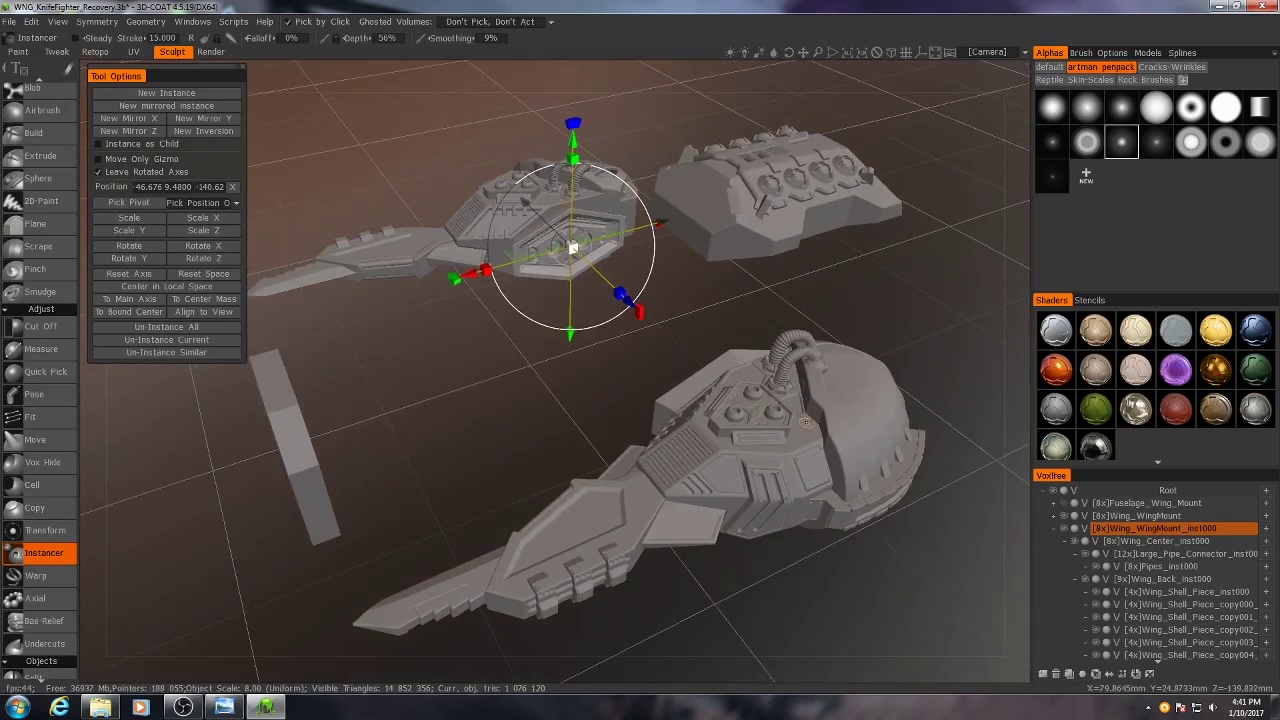
{"action": "left_click_drag", "start_coordinate": [806, 422], "coordinate": [686, 424]}
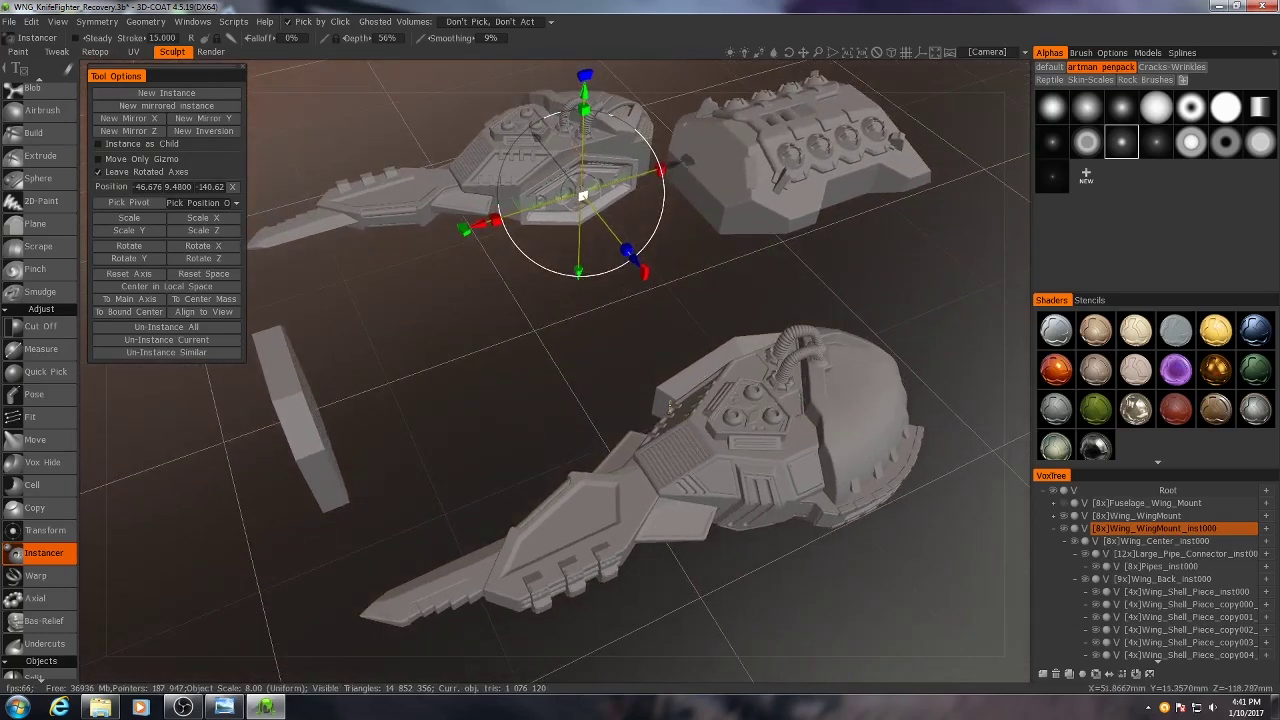
{"action": "mouse_move", "coordinate": [590, 440]}
{"action": "left_mouse_down"}
{"action": "mouse_move", "coordinate": [720, 493]}
{"action": "mouse_move", "coordinate": [660, 478]}
{"action": "left_mouse_up"}
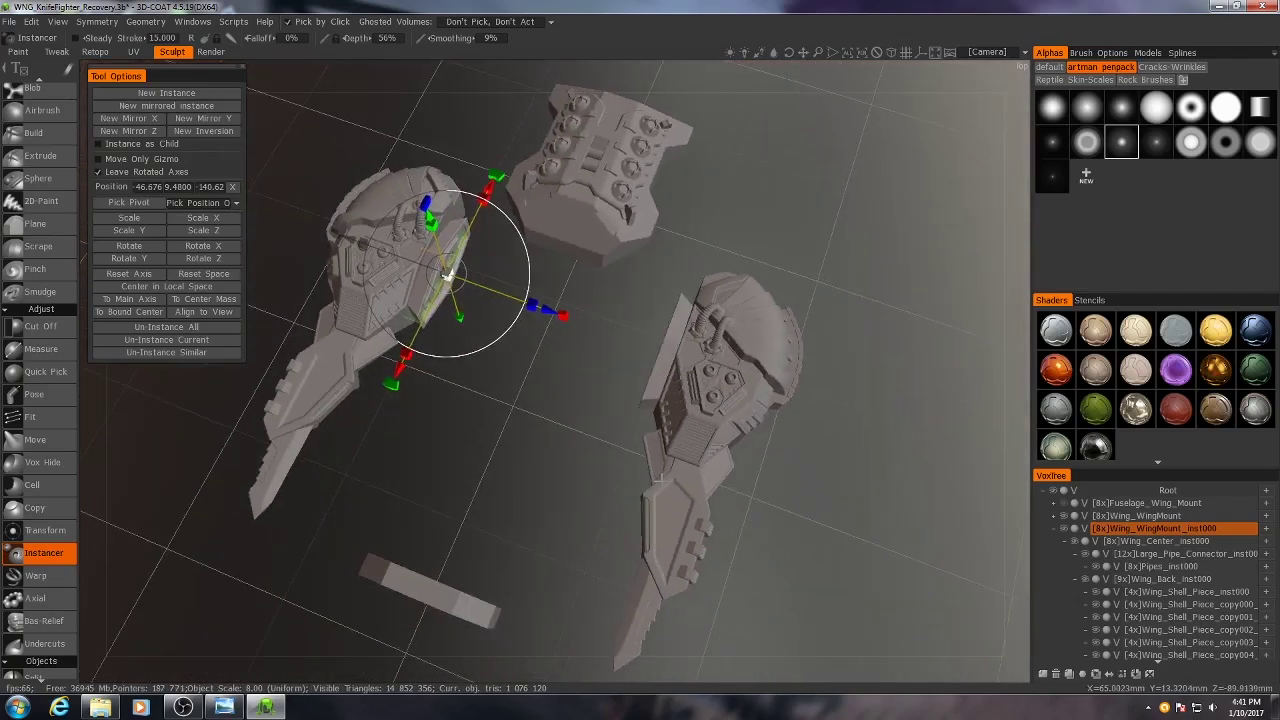